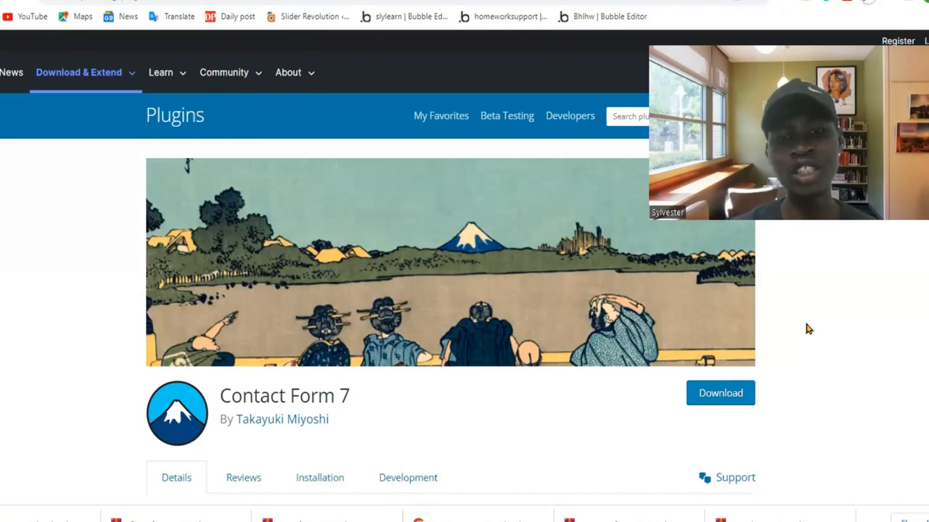
# Examine the Contact Form 7 plugin page, including its description, version details and active installations.
pyautogui.scroll(-3, 805, 336)
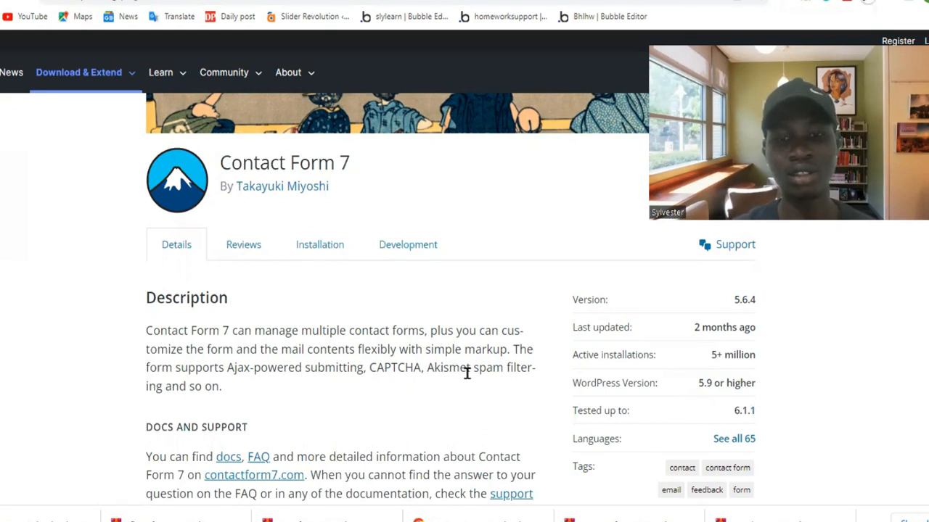
pyautogui.scroll(-2, 225, 382)
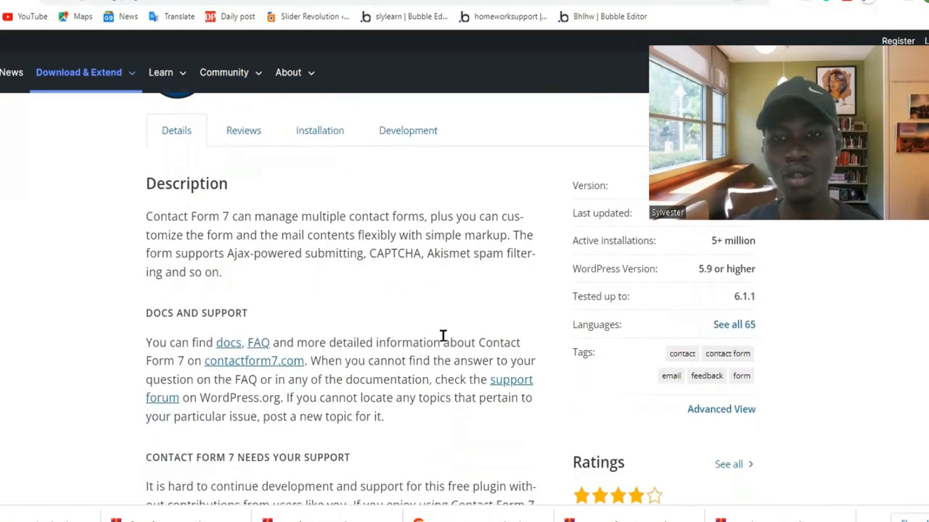
pyautogui.scroll(2, 476, 364)
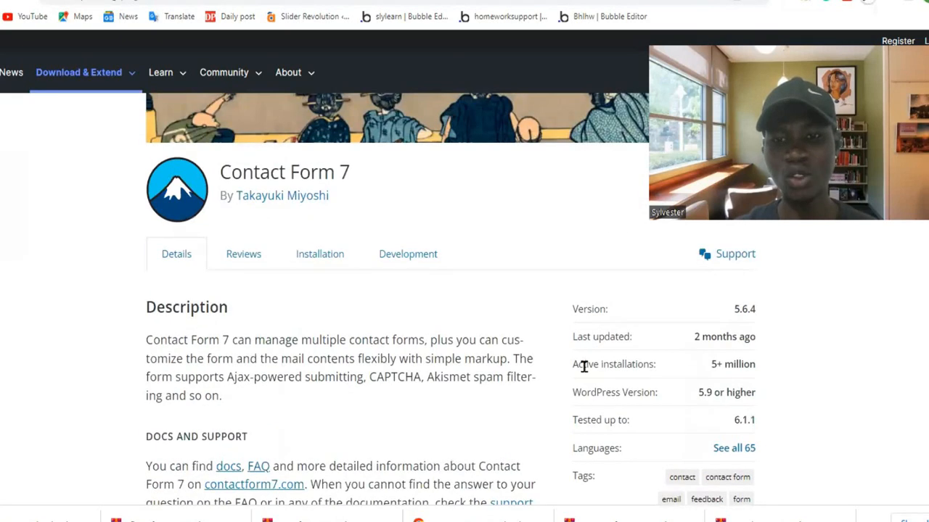
pyautogui.moveTo(707, 369); pyautogui.dragTo(761, 375)
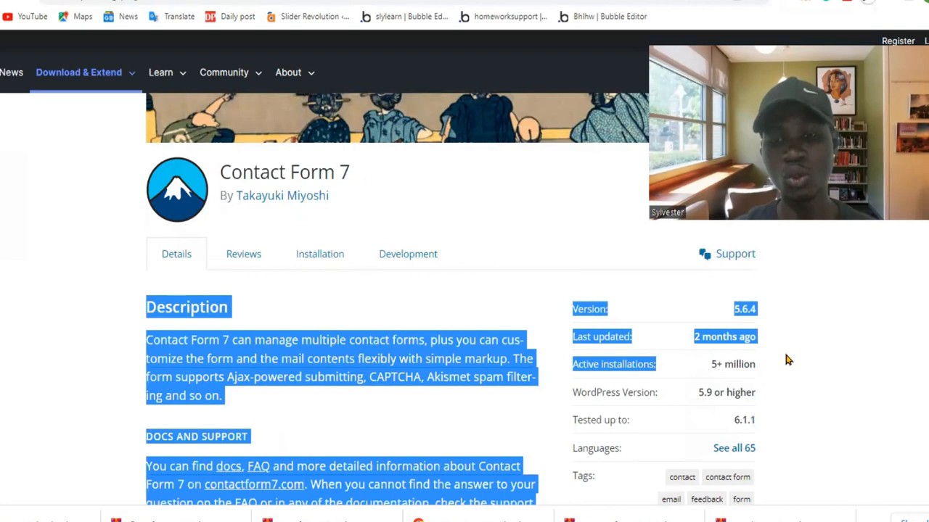
pyautogui.click(786, 359)
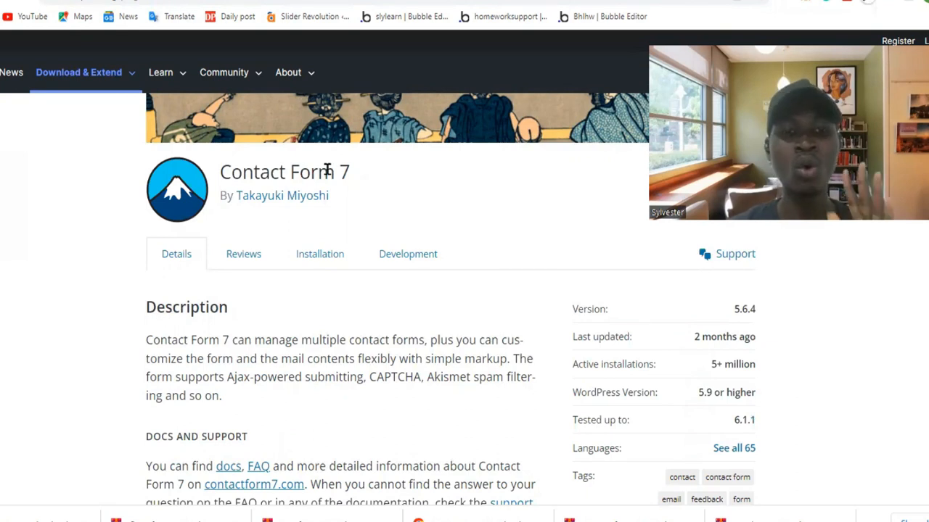
pyautogui.scroll(3, 328, 171)
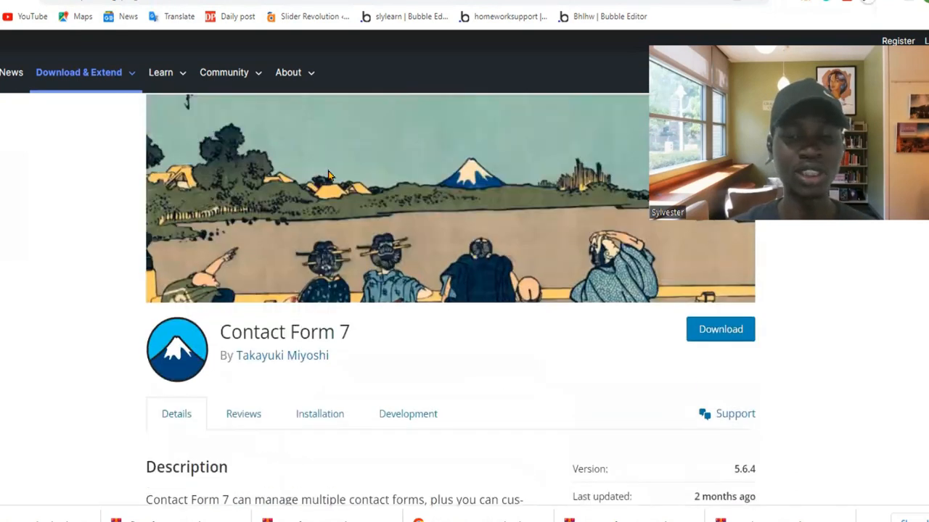
pyautogui.scroll(-2, 328, 174)
pyautogui.scroll(-1, 328, 174)
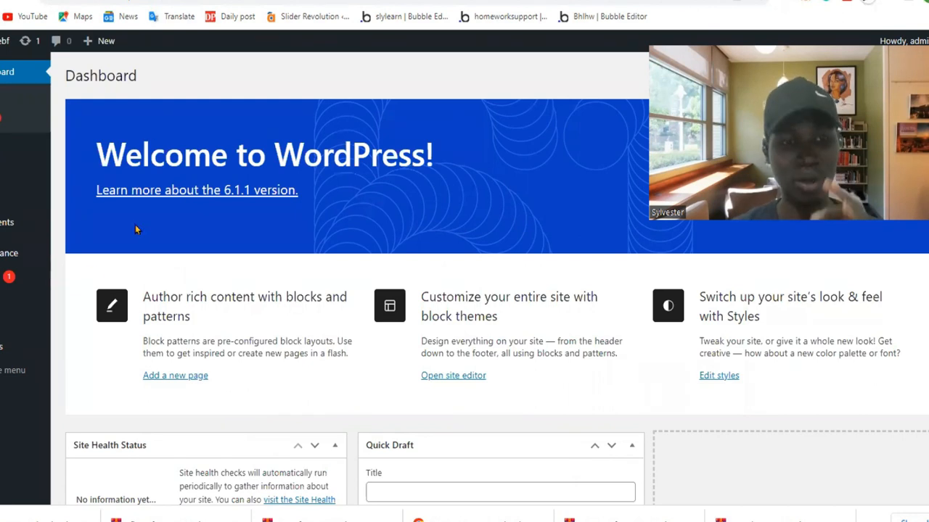
# Go from the installed plugins to adding a new plugin and search the plugin directory for "contact".
pyautogui.moveTo(6, 283)
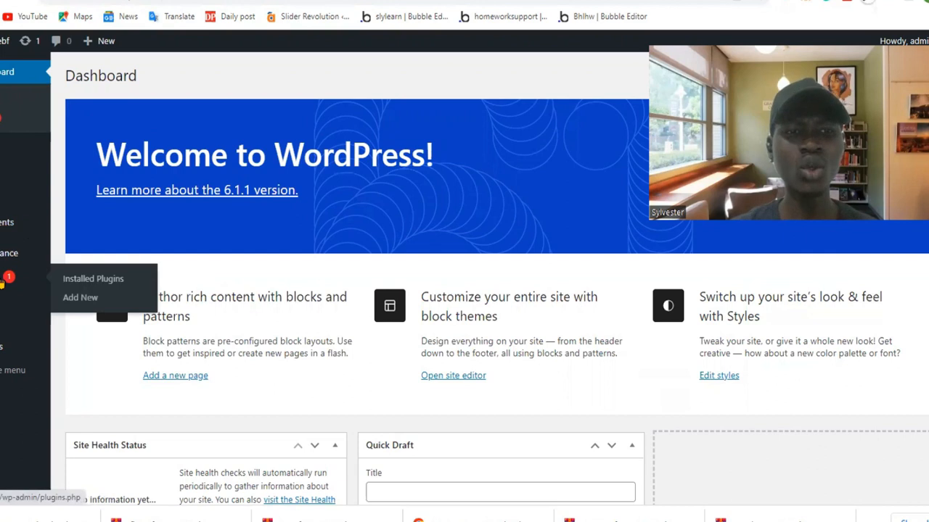
pyautogui.click(88, 284)
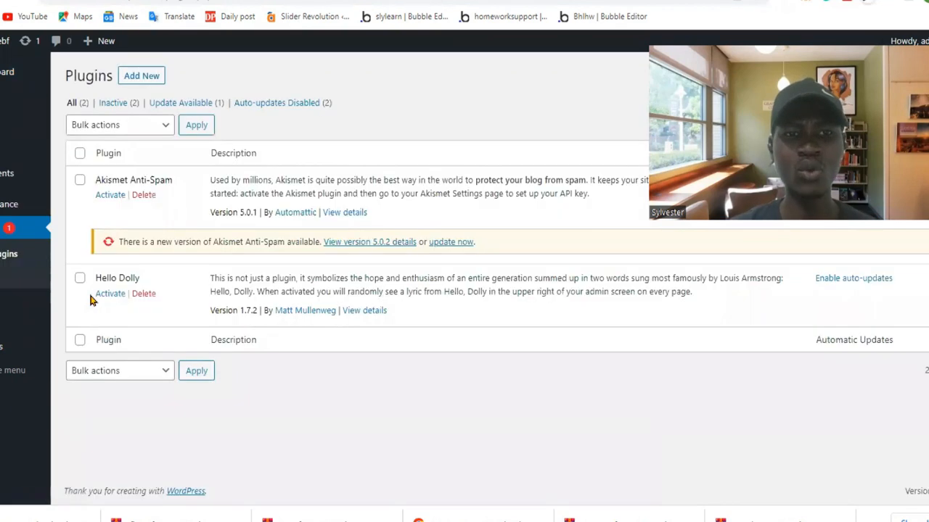
pyautogui.click(145, 77)
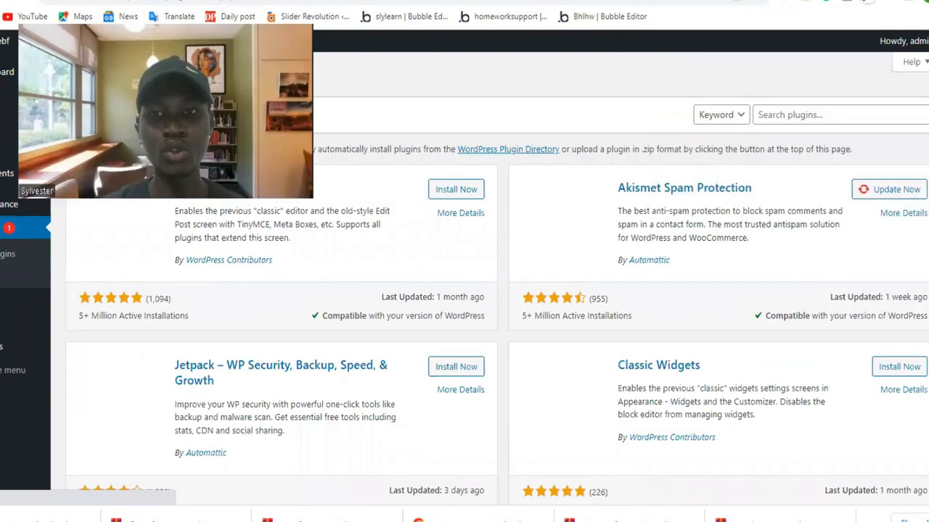
pyautogui.click(785, 114)
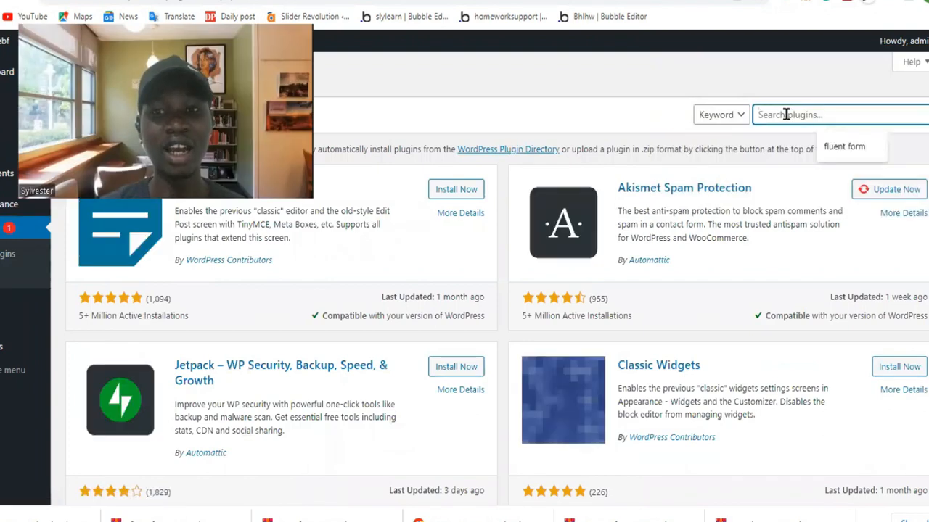
pyautogui.write('con')
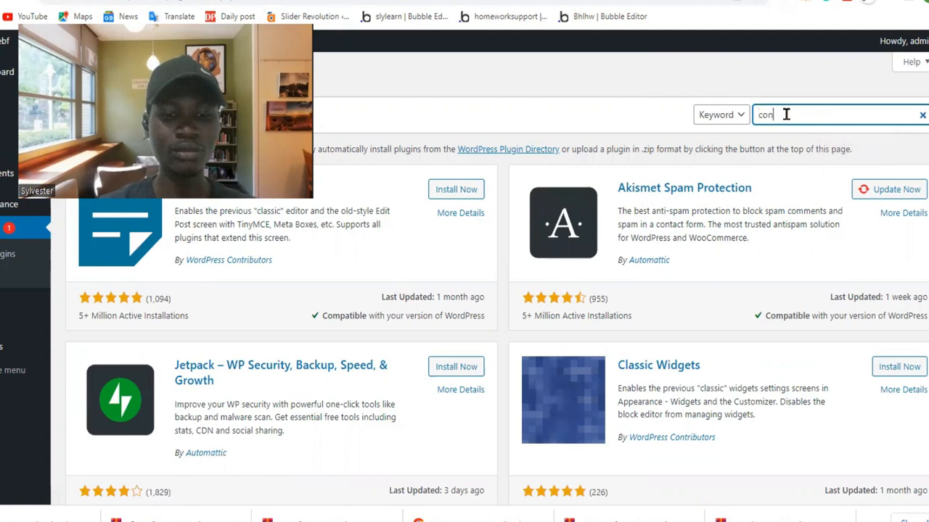
pyautogui.write('tact')
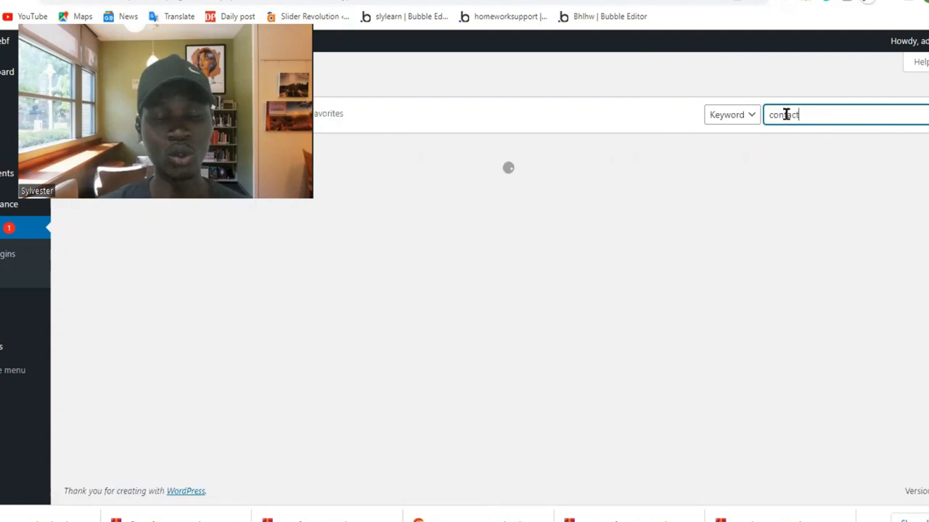
# Install the Contact Form 7 plugin from the search results and activate it.
pyautogui.click(392, 119)
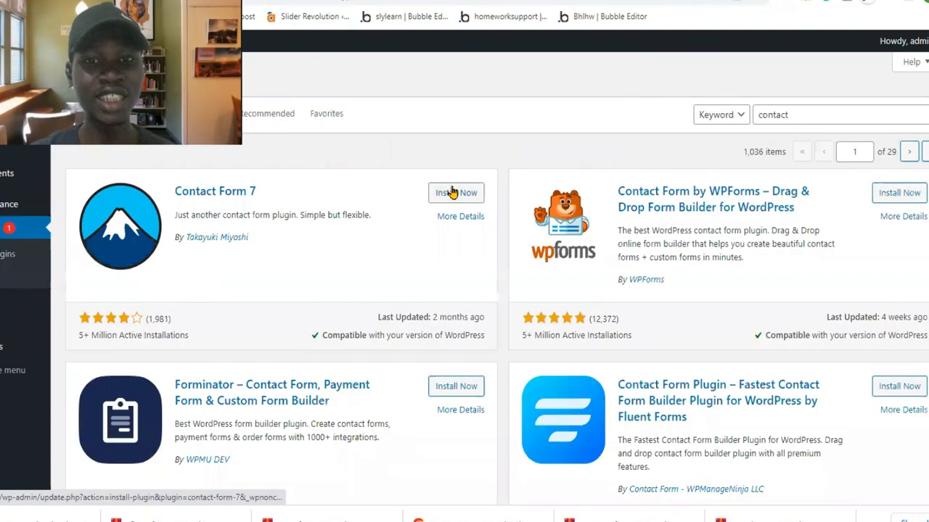
pyautogui.click(450, 192)
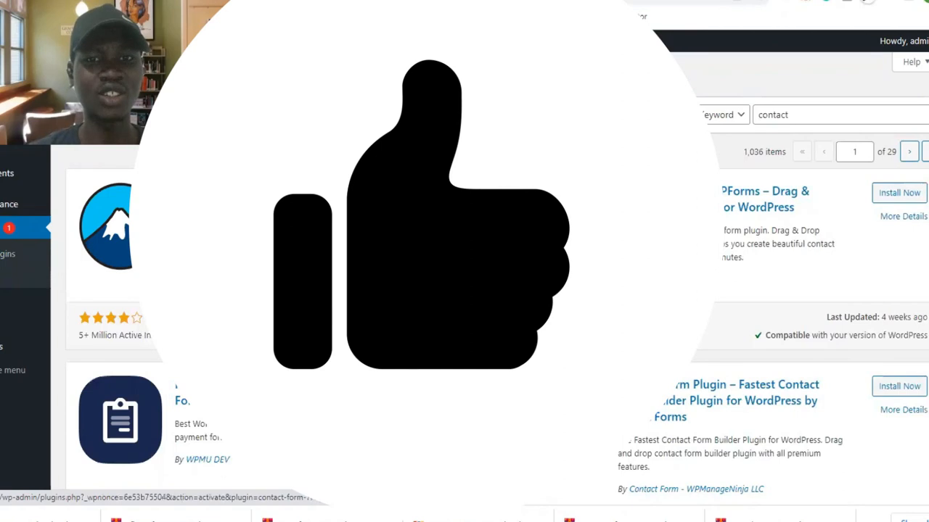
pyautogui.click(456, 193)
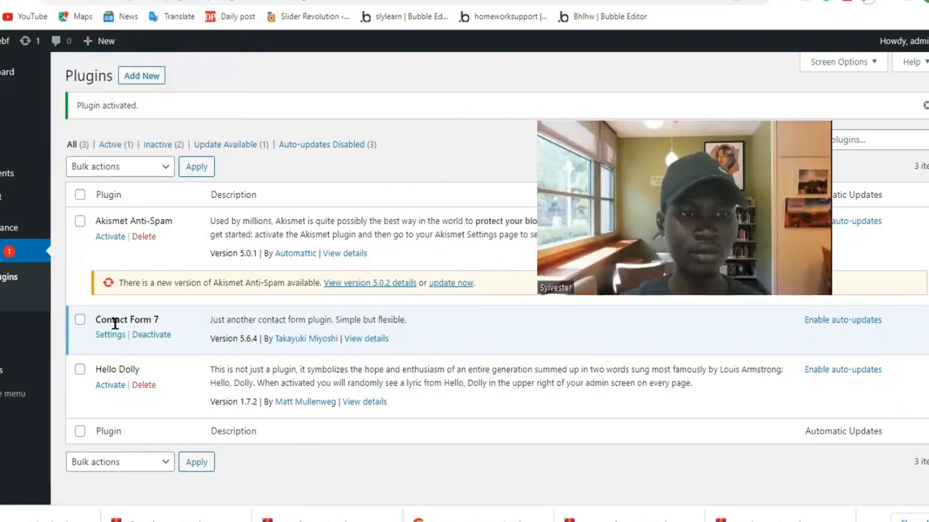
# Create a new page, dismiss the block editor welcome guide and title the page "contact".
pyautogui.moveTo(22, 152)
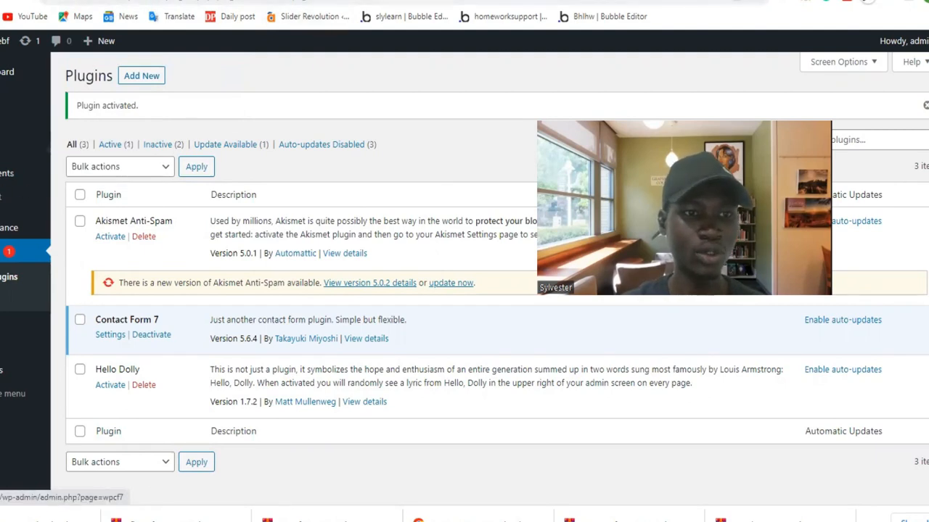
pyautogui.moveTo(7, 197)
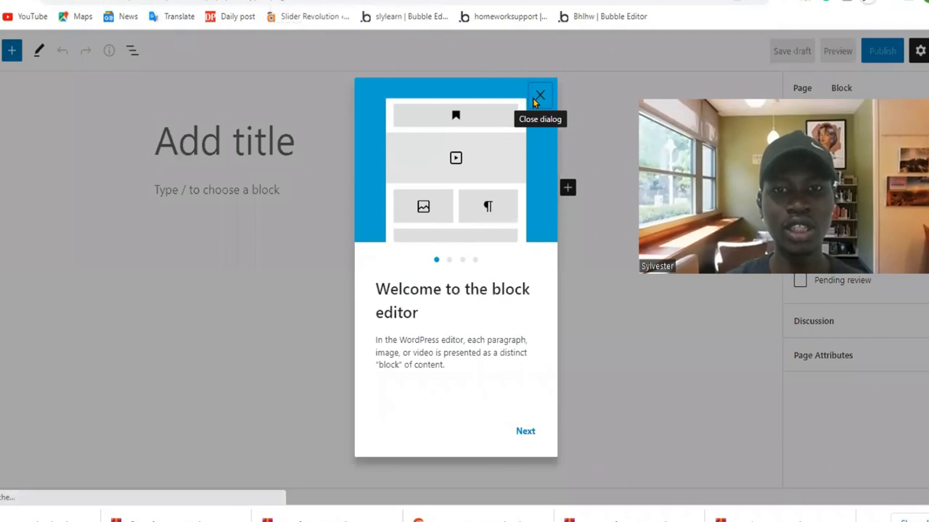
pyautogui.click(541, 97)
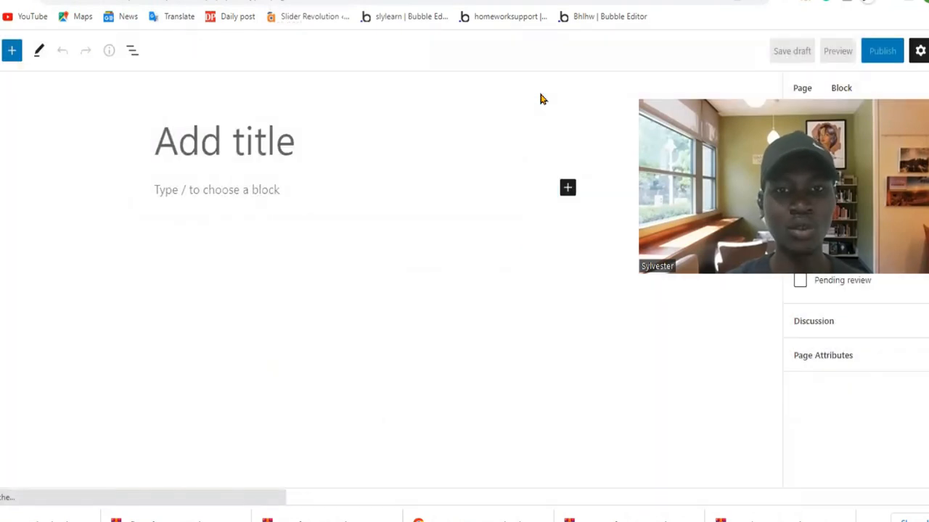
pyautogui.click(194, 142)
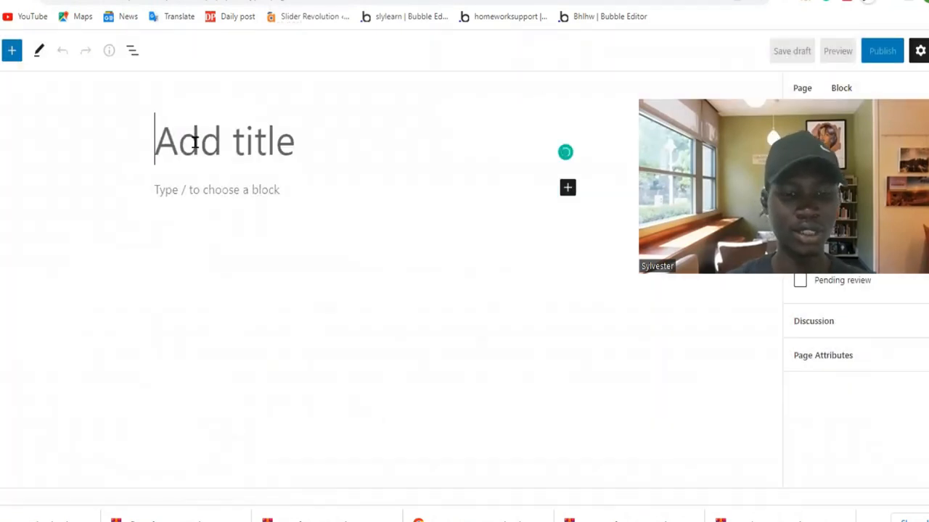
pyautogui.write('contact-form-7 id="5" title="Contact form 1"]')
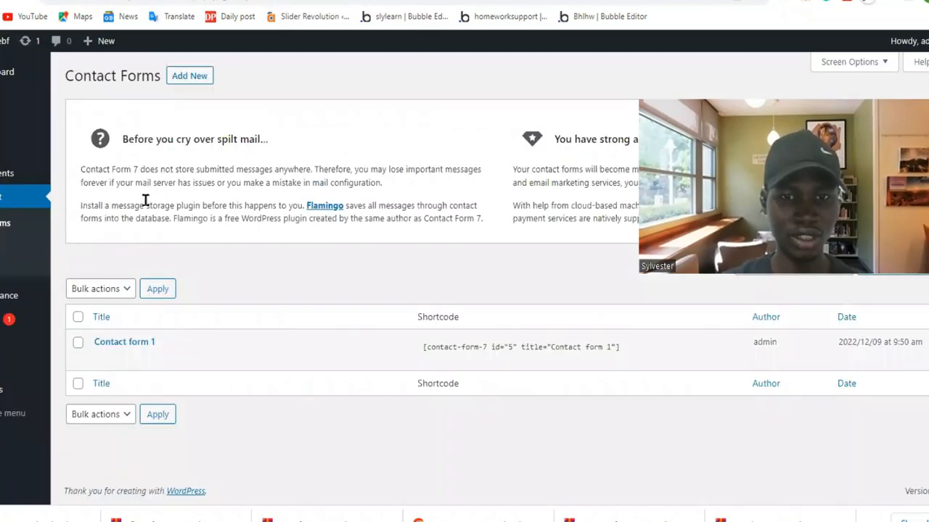
# Copy the shortcode [contact-form-7 id="5" title="Contact form 1"] from the Contact Forms list into a new Shortcode block on the contact page.
pyautogui.moveTo(422, 350); pyautogui.dragTo(622, 346)
pyautogui.hotkey('ctrl', 'c')
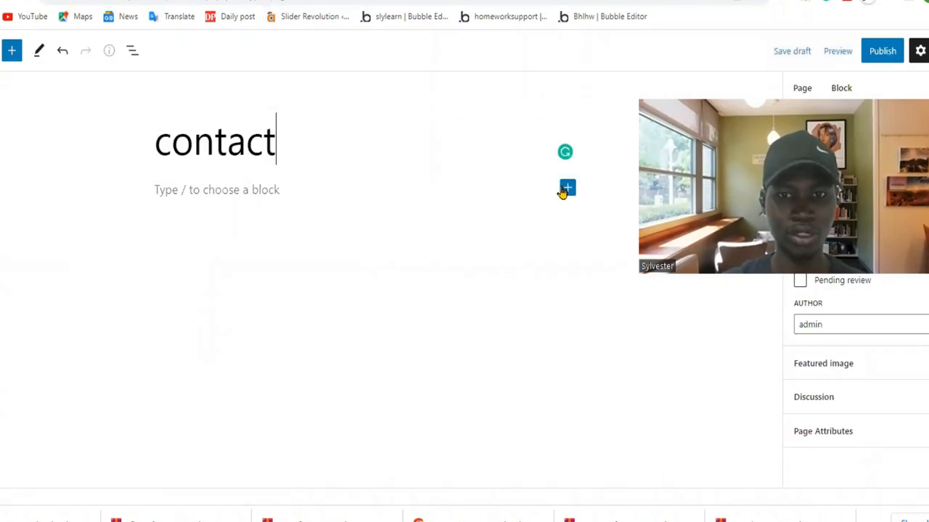
pyautogui.click(565, 190)
pyautogui.write('s')
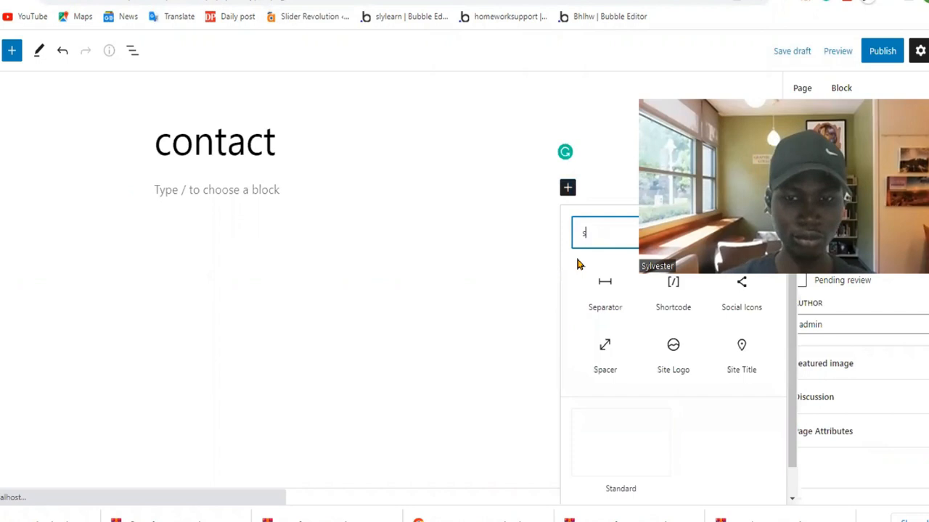
pyautogui.write('h')
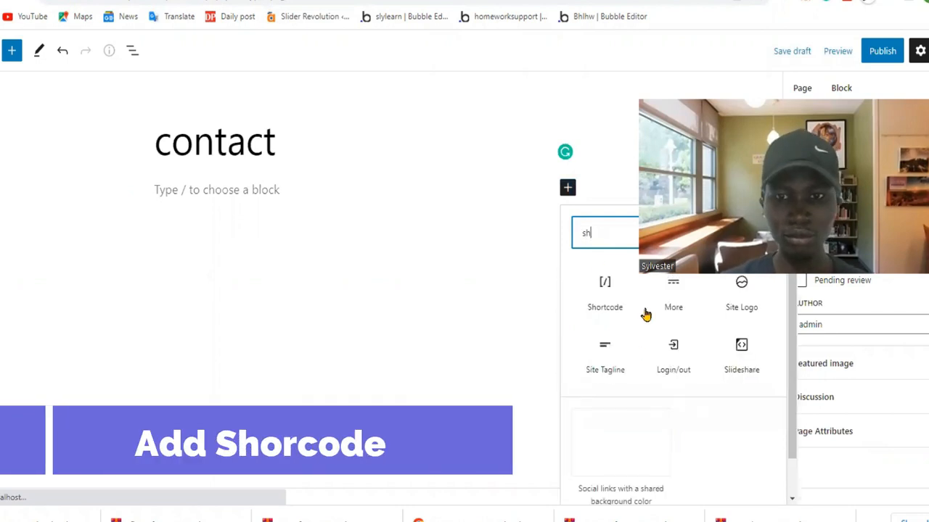
pyautogui.click(601, 290)
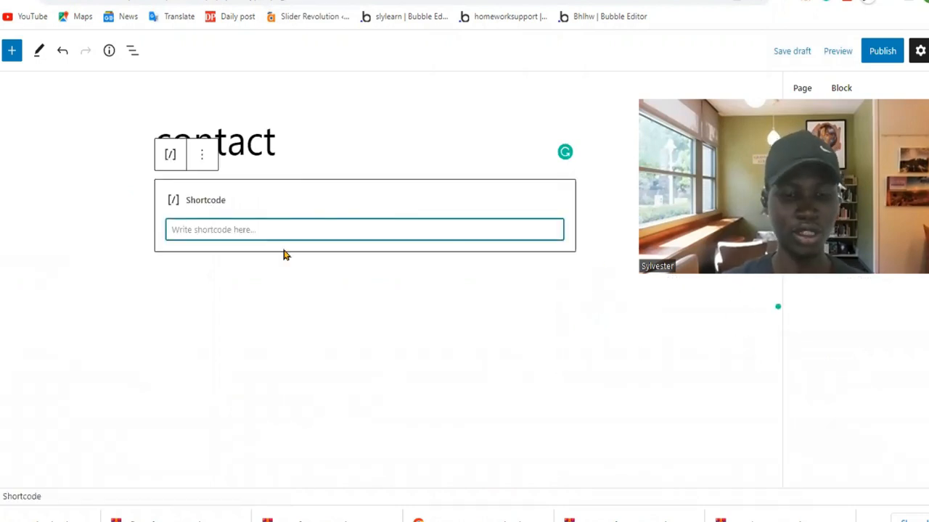
pyautogui.hotkey('ctrl', 'v')
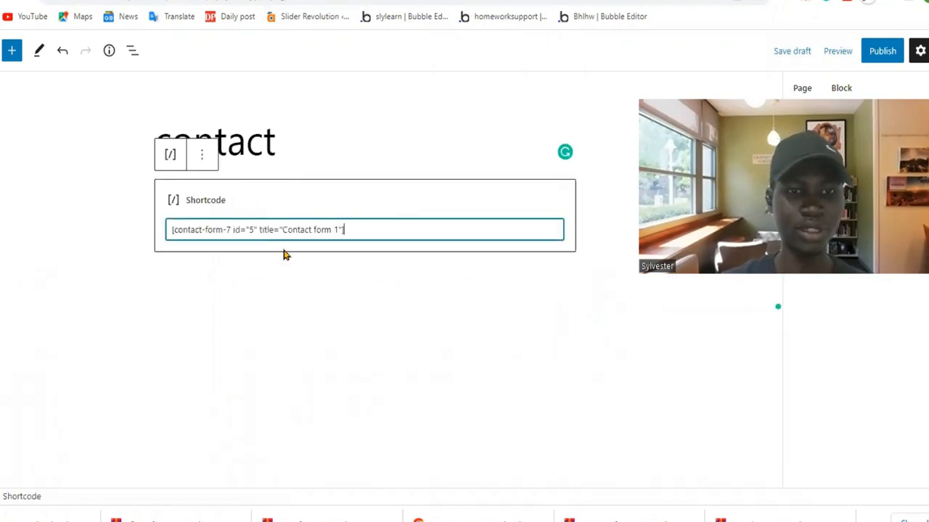
# Publish the contact page and view it on the live site.
pyautogui.click(878, 54)
pyautogui.click(834, 51)
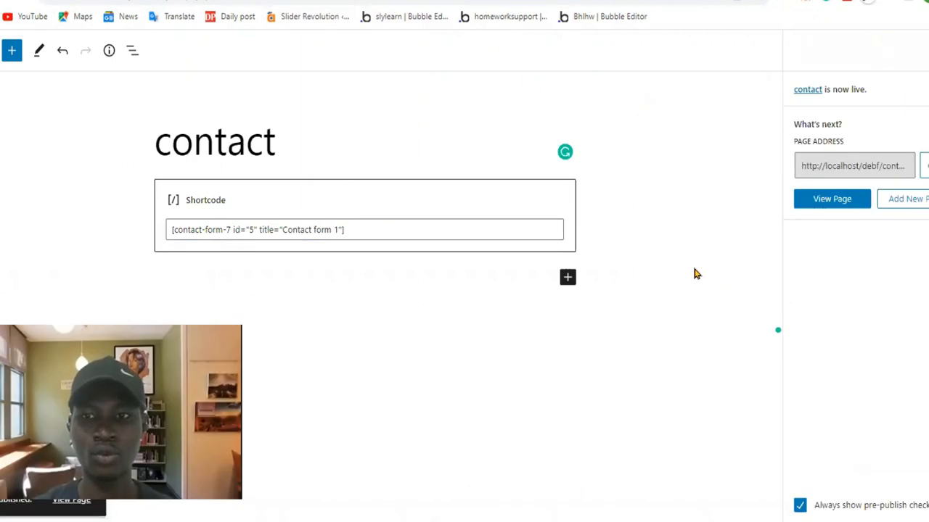
pyautogui.click(842, 203)
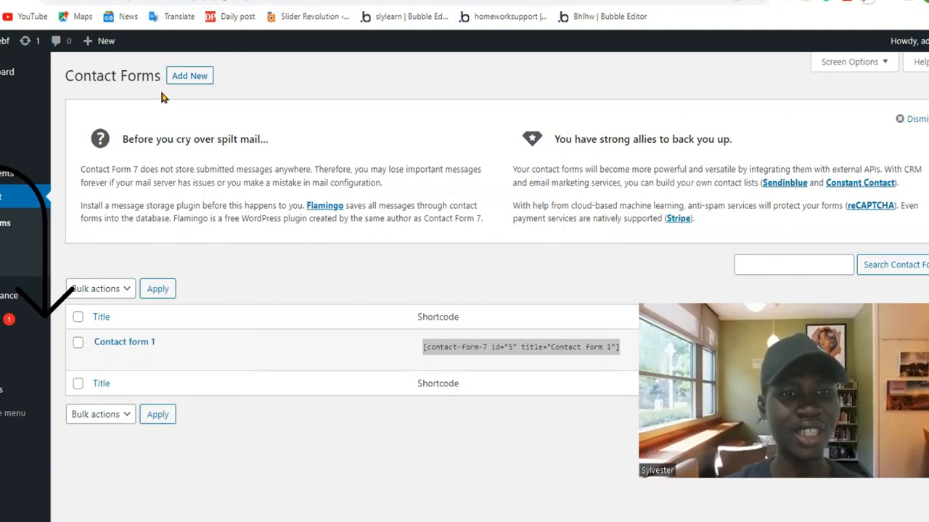
# Examine the external API integrations offered by Contact Form 7, such as Sendinblue, Constant Contact, Stripe and reCAPTCHA.
pyautogui.moveTo(169, 339)
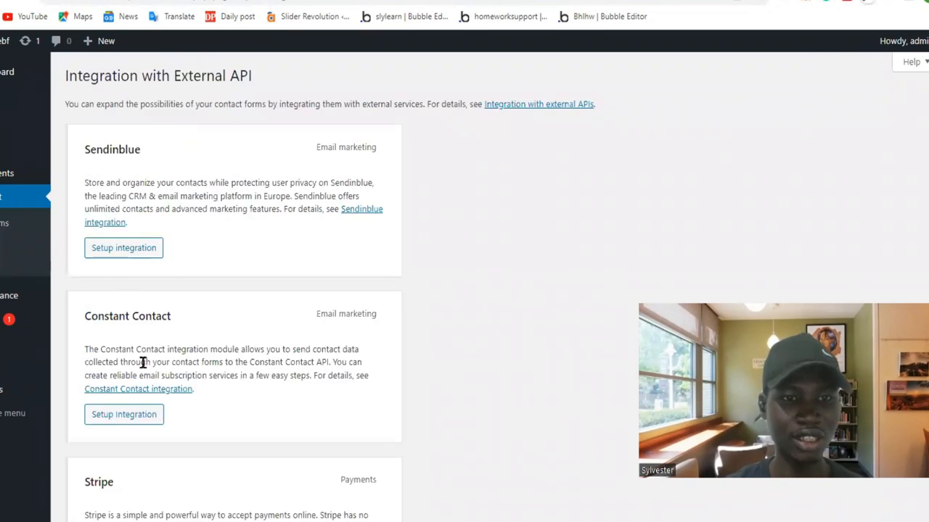
pyautogui.moveTo(85, 149); pyautogui.dragTo(174, 159)
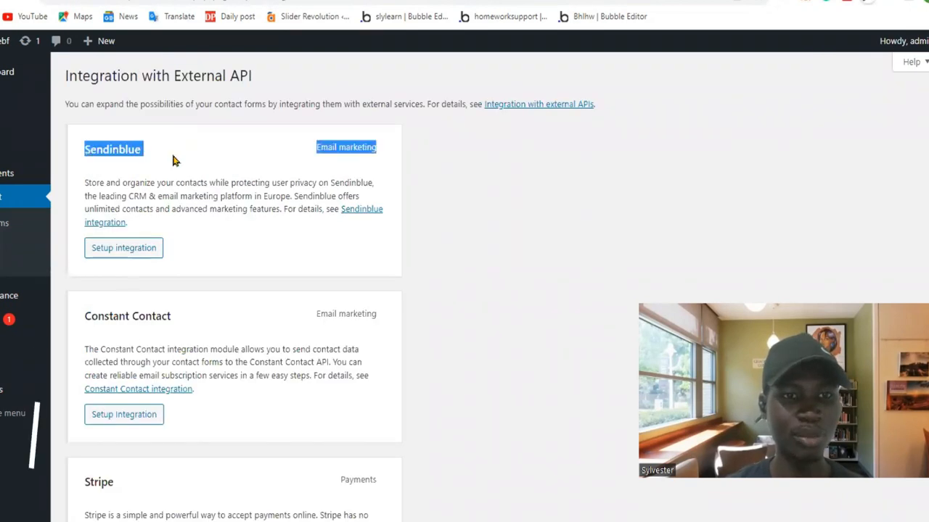
pyautogui.scroll(-2, 174, 160)
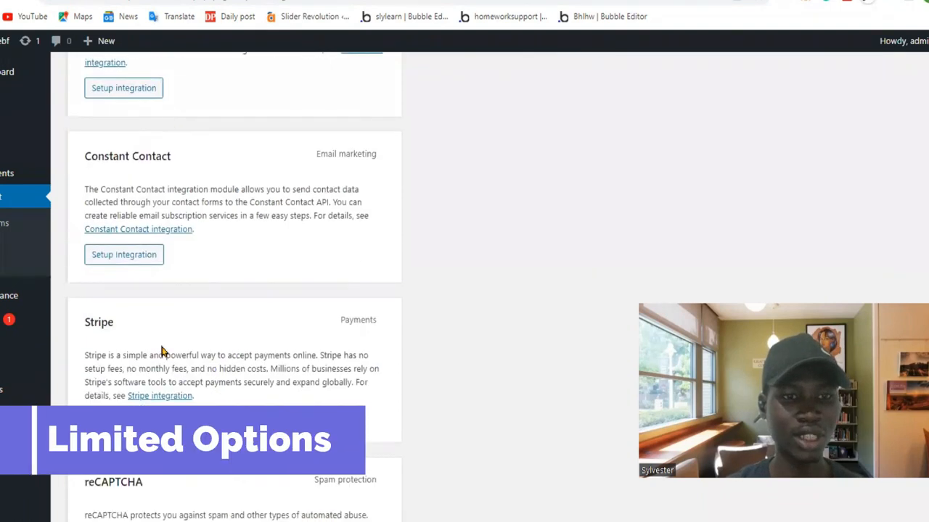
pyautogui.scroll(-1, 161, 353)
pyautogui.scroll(2, 159, 350)
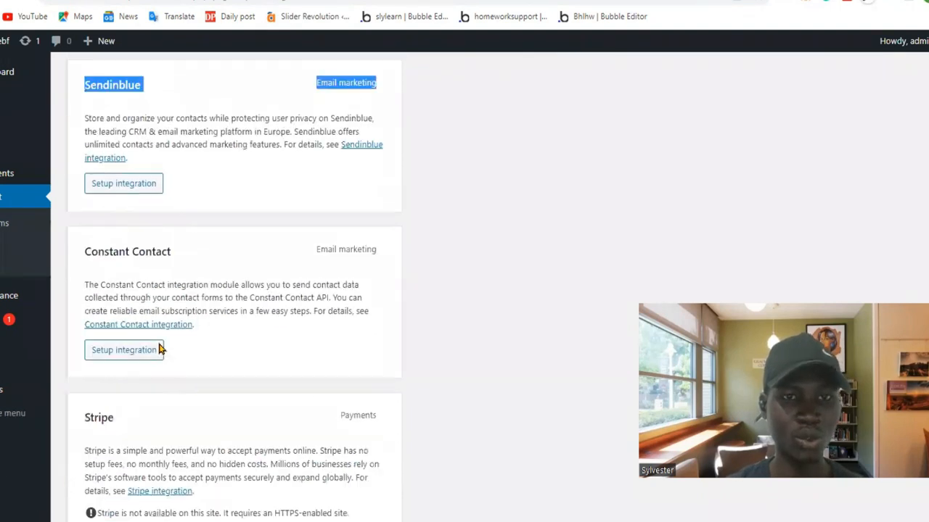
pyautogui.scroll(1, 161, 350)
pyautogui.scroll(-2, 161, 350)
pyautogui.scroll(2, 161, 350)
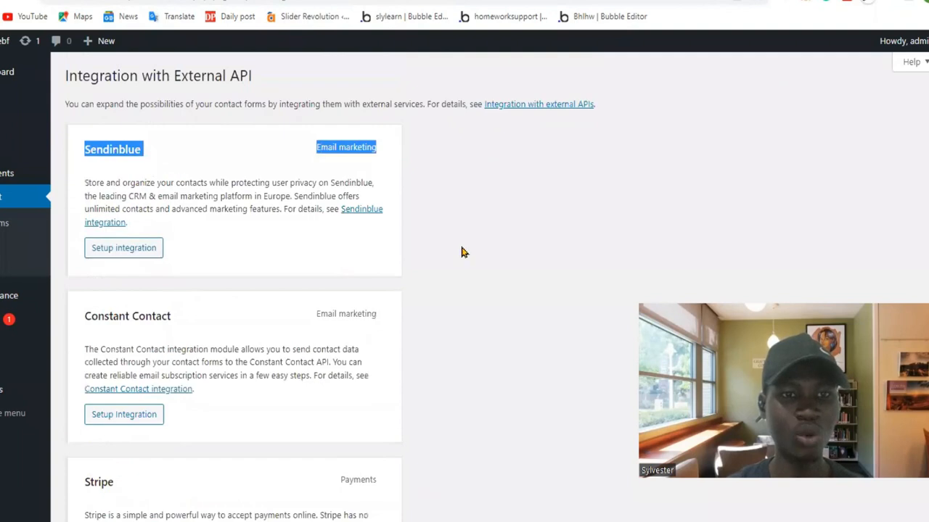
pyautogui.click(472, 229)
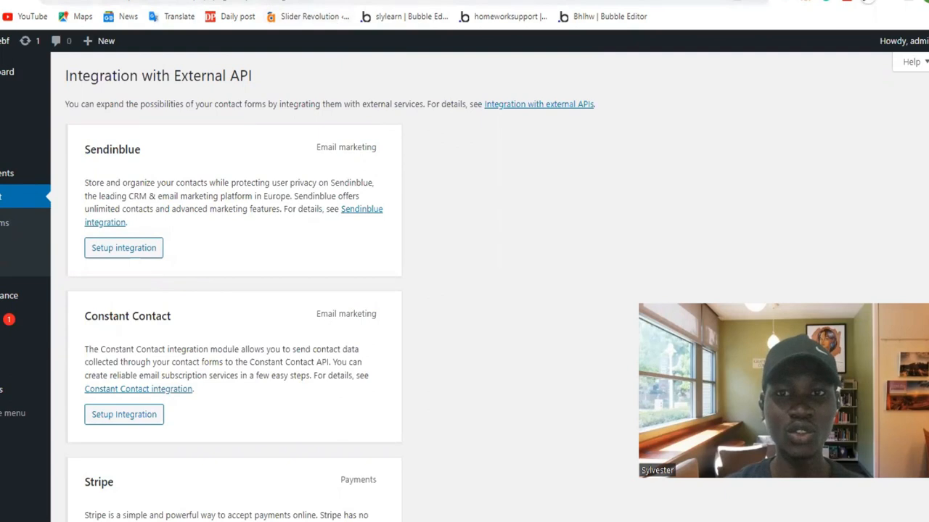
# Return to the live contact page and fill in the sender's name and e-mail address in the form.
pyautogui.click(305, 0)
pyautogui.scroll(-1, 383, 322)
pyautogui.click(349, 233)
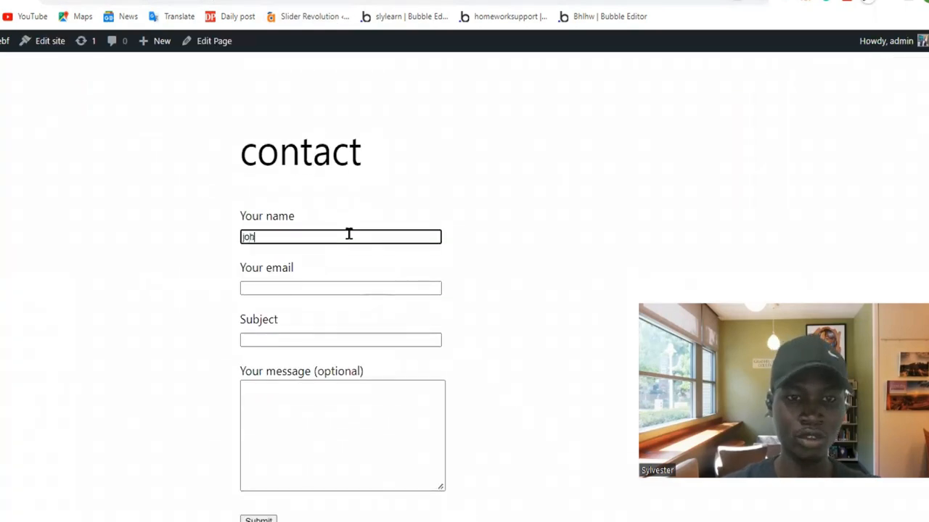
pyautogui.write('johndoe')
pyautogui.press('Tab')
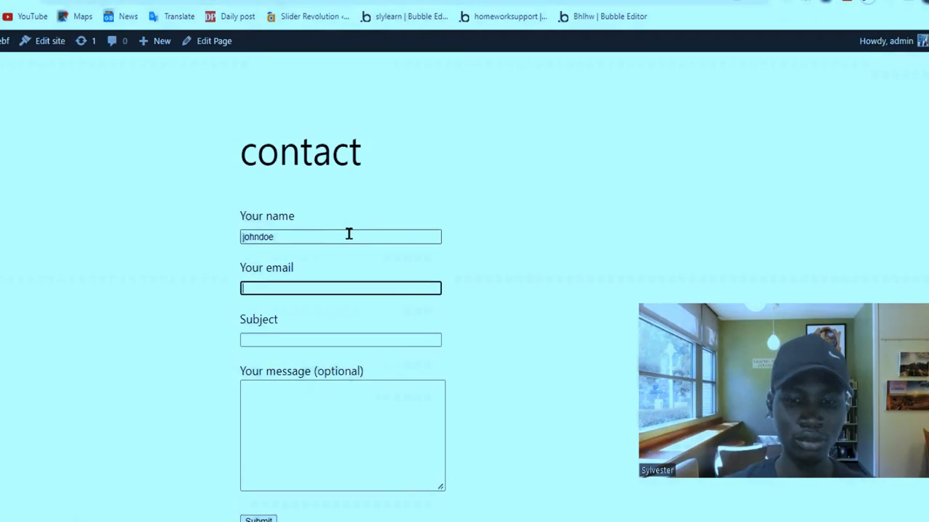
pyautogui.write('johndoe@email.com')
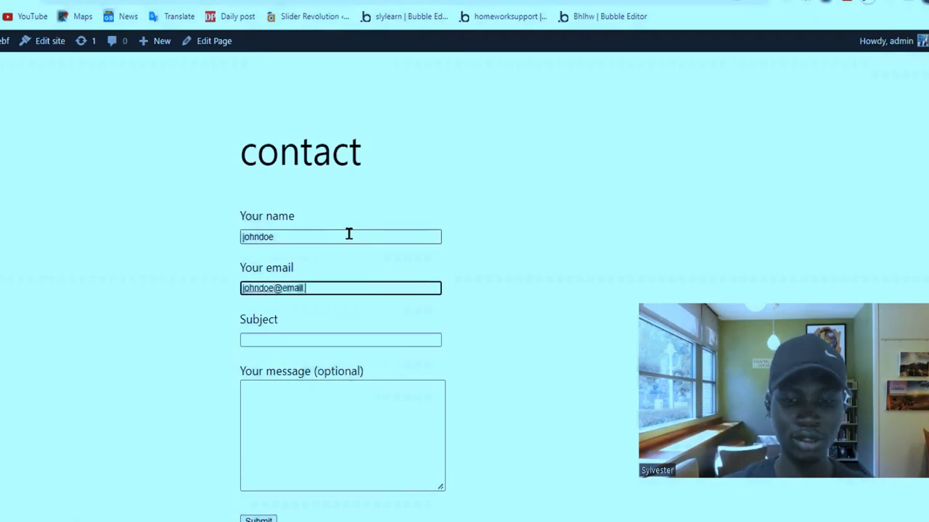
# Enter the subject "Test contact form 7" and the message "this is to test if contact form 7 keep record of entry".
pyautogui.click(346, 335)
pyautogui.write('Test contact f')
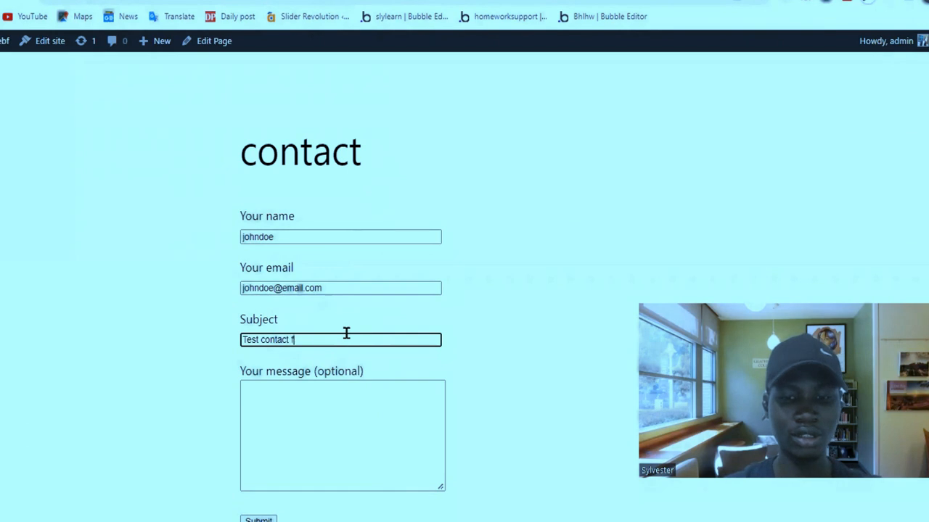
pyautogui.write('orm 7')
pyautogui.click(346, 385)
pyautogui.write('this is to')
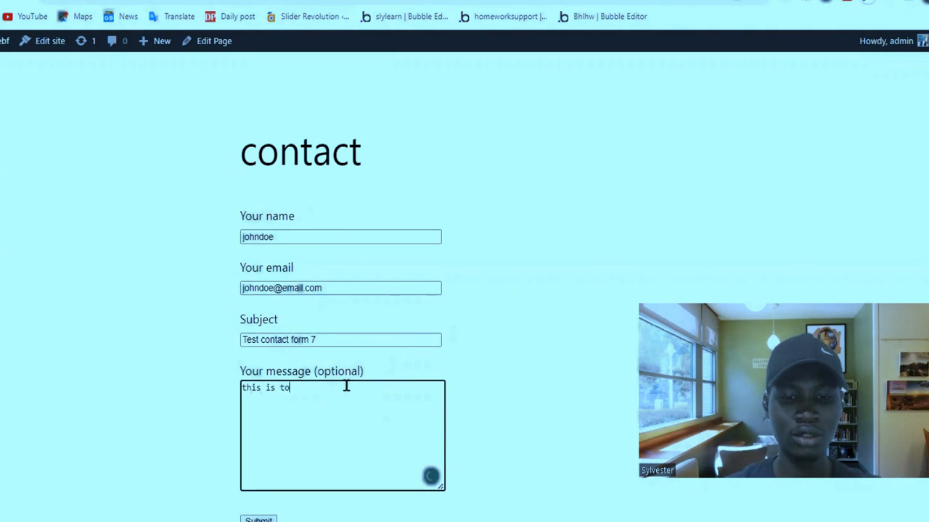
pyautogui.write(' test if contact for')
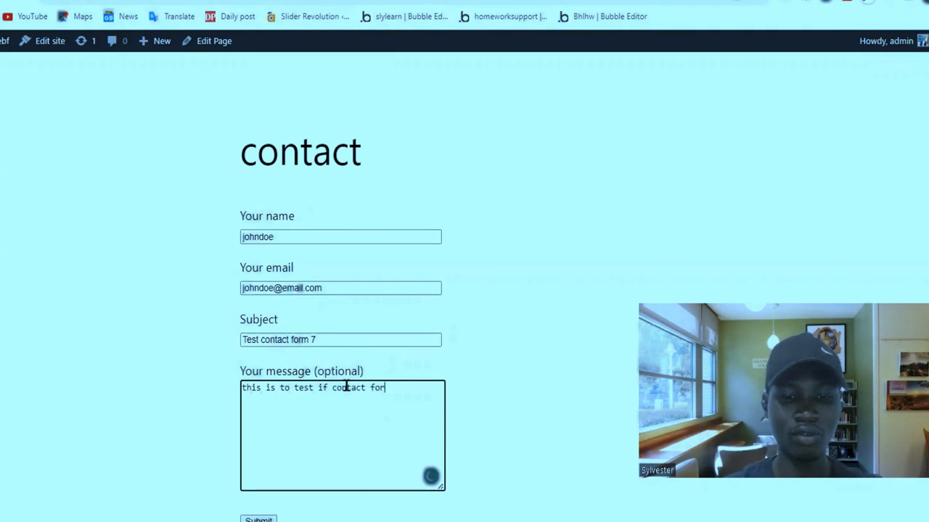
pyautogui.write('m 7 keep record of ent')
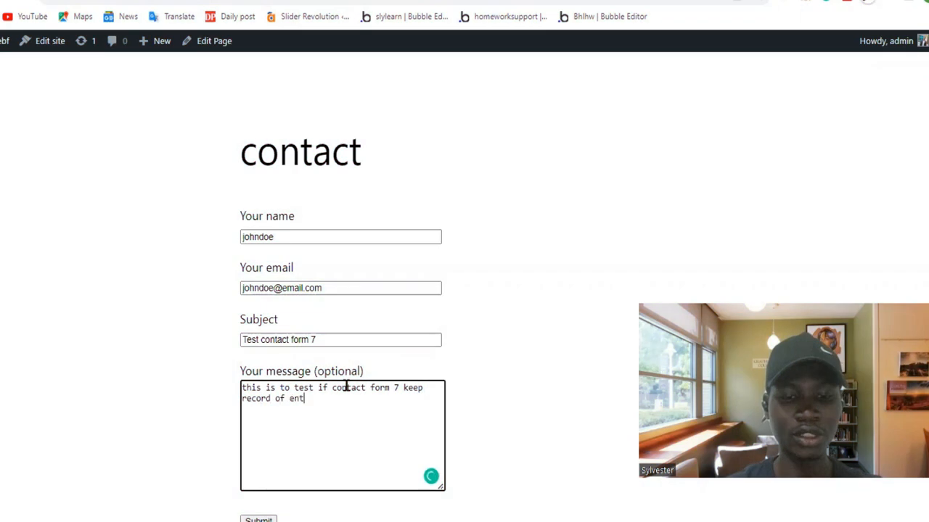
pyautogui.write('ry')
# Submit the completed contact form on the live page.
pyautogui.scroll(-2, 331, 291)
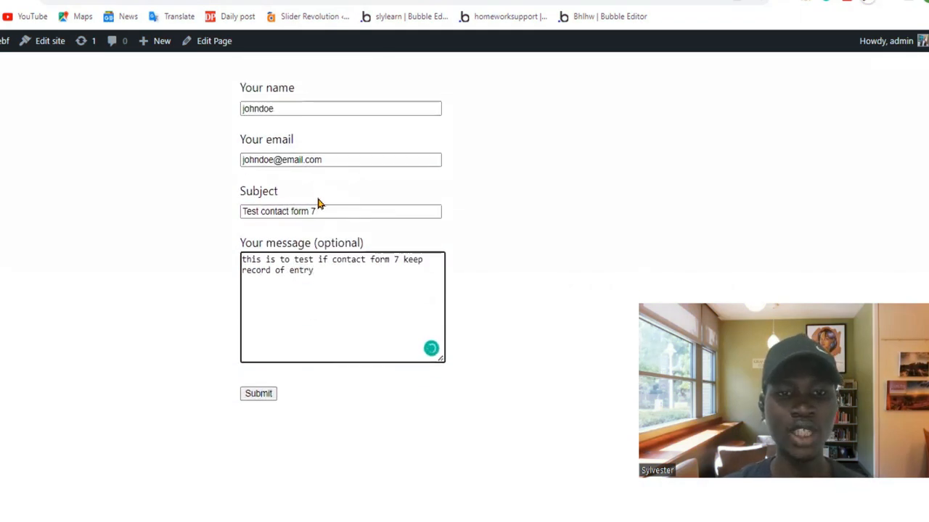
pyautogui.scroll(3, 317, 204)
pyautogui.scroll(-3, 317, 197)
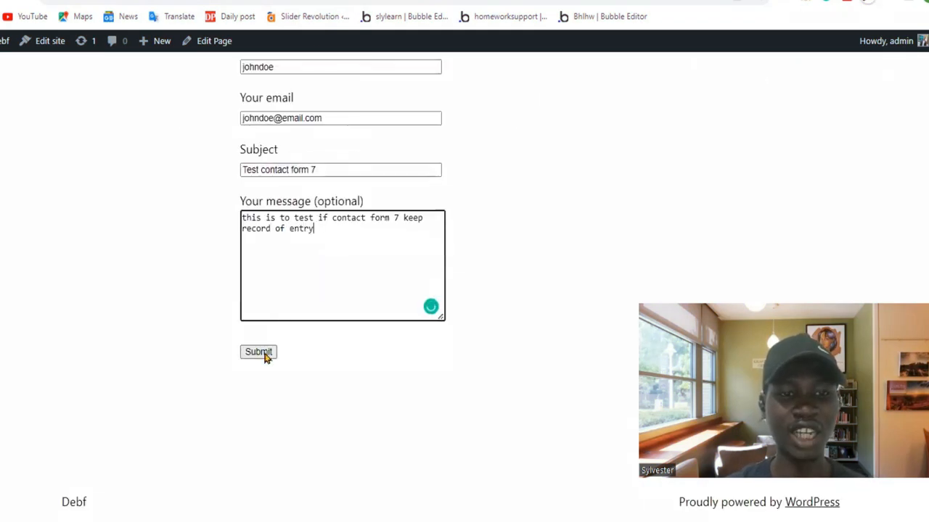
pyautogui.click(264, 355)
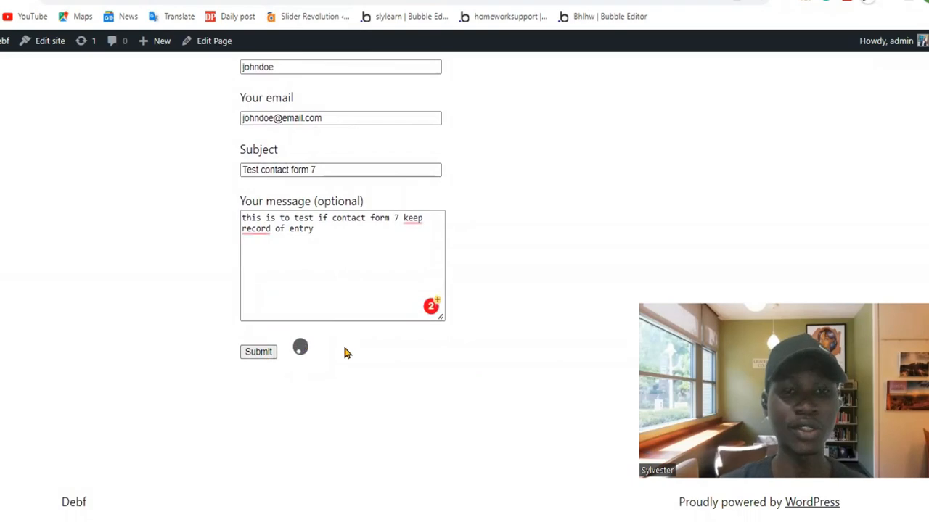
pyautogui.scroll(2, 344, 351)
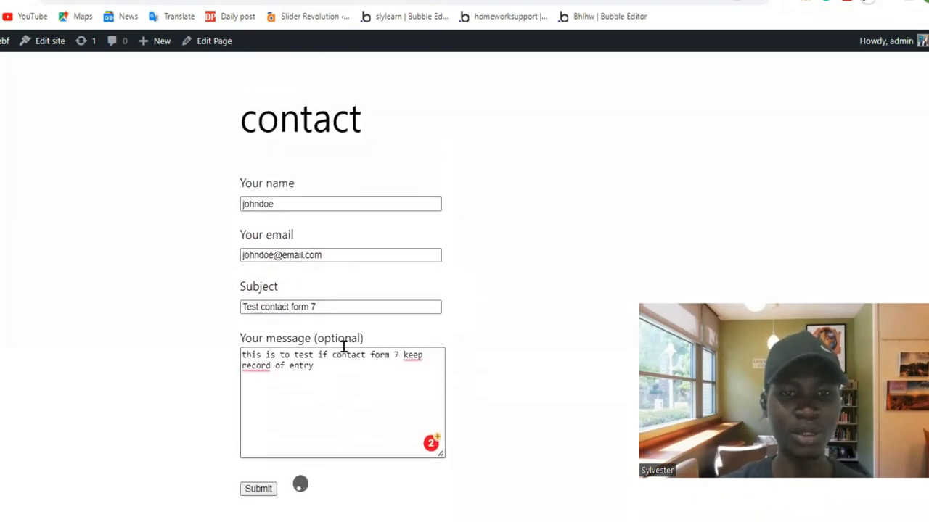
pyautogui.scroll(-2, 343, 348)
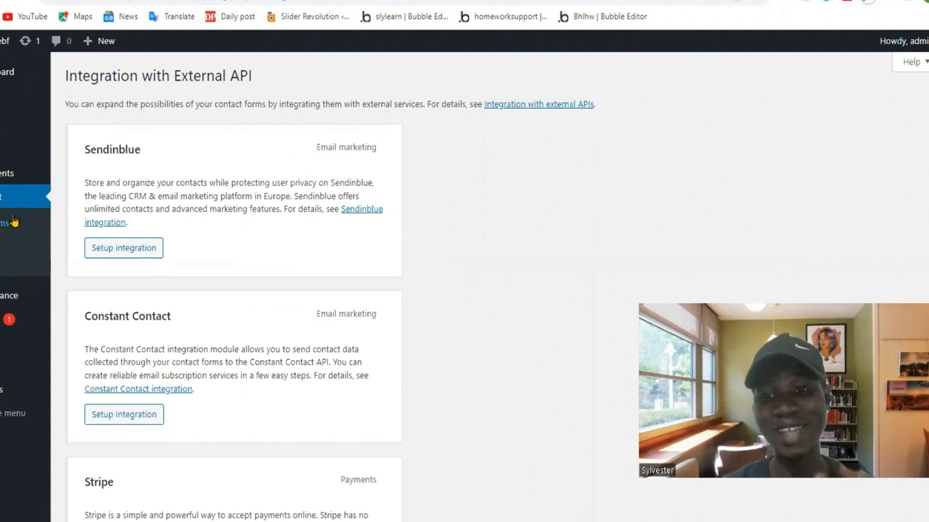
# Go to the Contact Forms list in the dashboard and open Contact form 1 for editing.
pyautogui.click(13, 221)
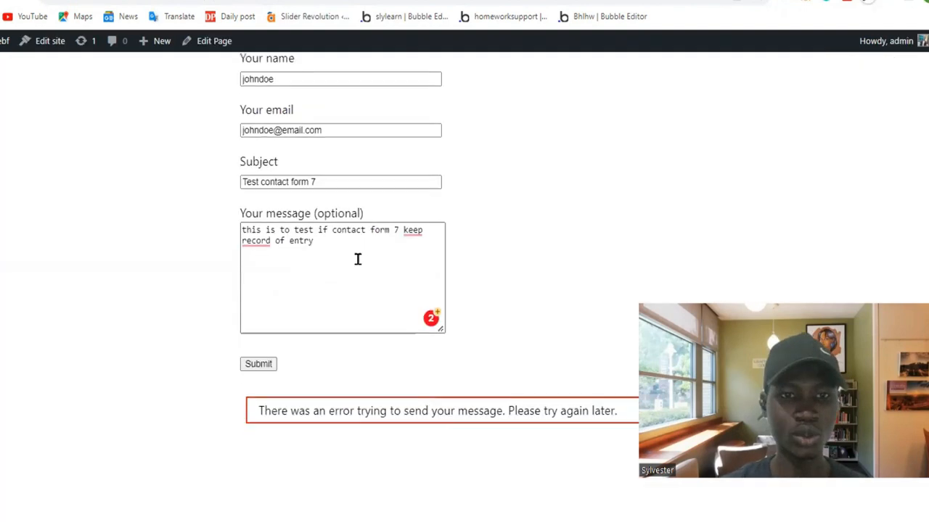
pyautogui.scroll(2, 358, 263)
pyautogui.scroll(-1, 360, 266)
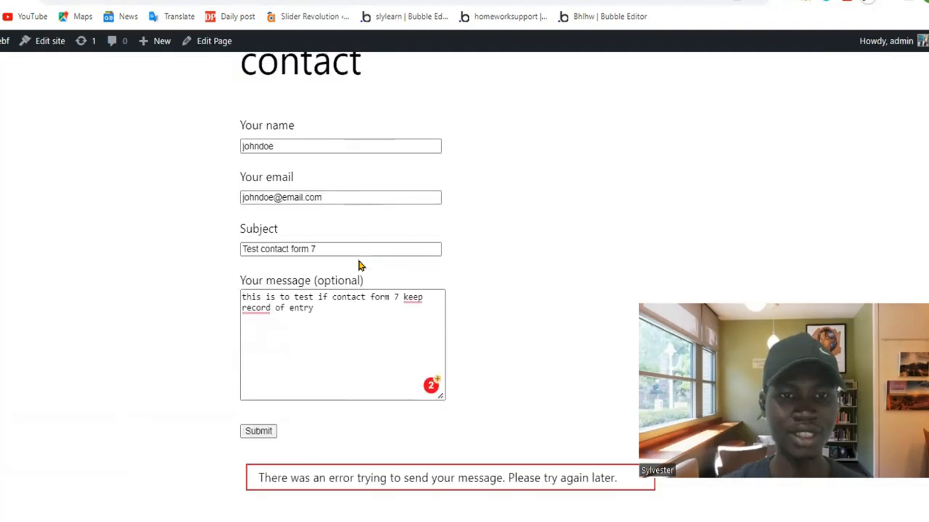
# Check the live contact page for the response to the submitted form and review its fields.
pyautogui.scroll(-1, 359, 261)
pyautogui.scroll(-1, 334, 322)
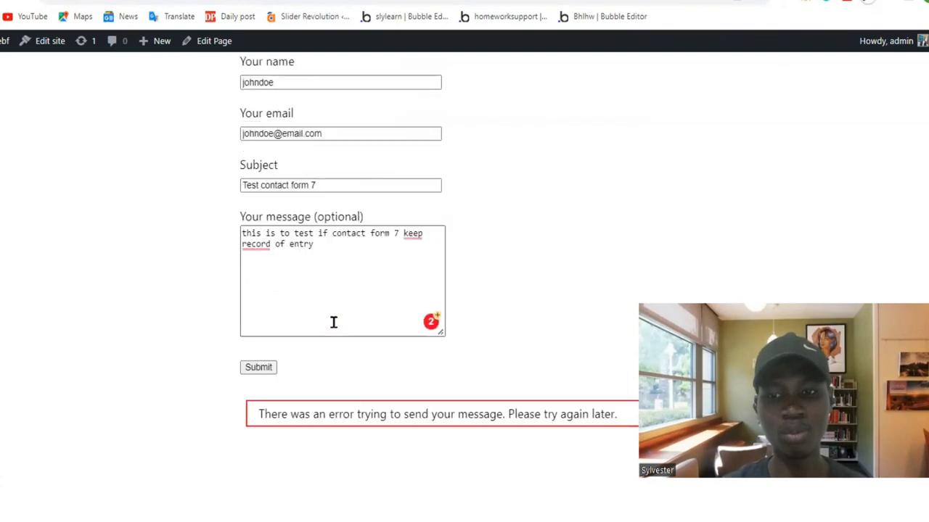
pyautogui.scroll(3, 334, 322)
pyautogui.scroll(-4, 331, 322)
pyautogui.scroll(3, 362, 323)
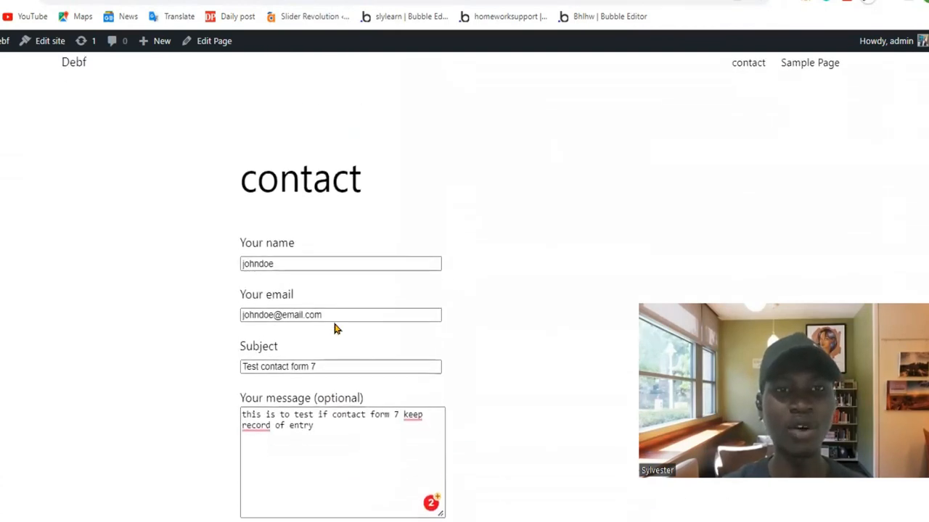
pyautogui.scroll(-3, 333, 328)
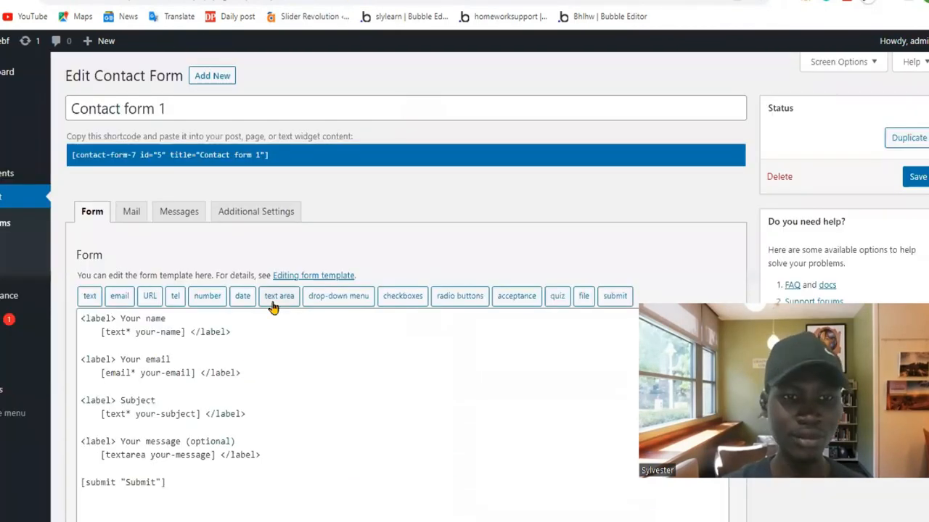
# Insert a tel form-tag named "telephone" below the submit tag in Contact form 1's template and save the form.
pyautogui.scroll(-3, 273, 308)
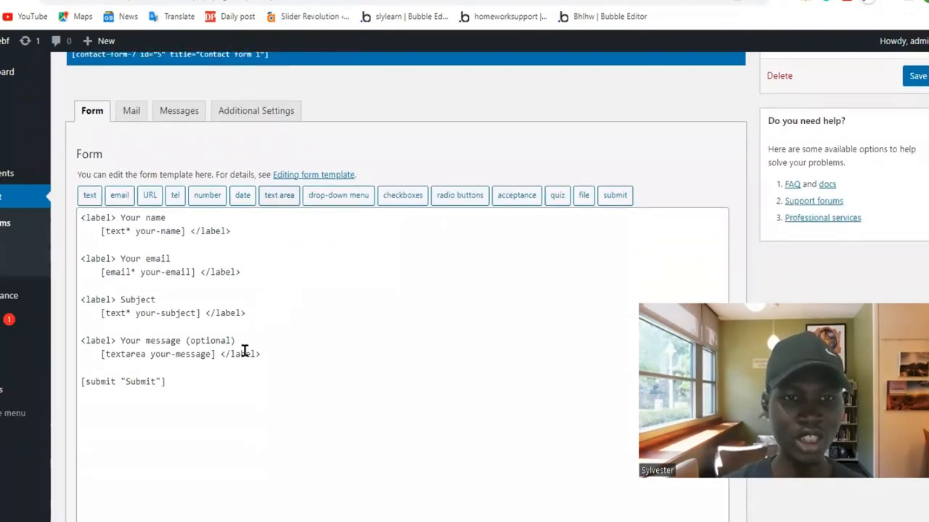
pyautogui.click(208, 381)
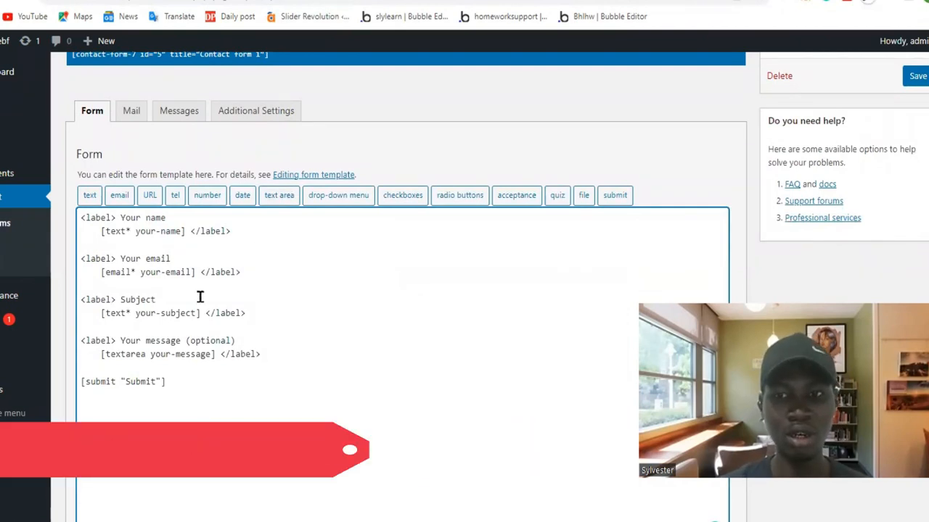
pyautogui.click(175, 194)
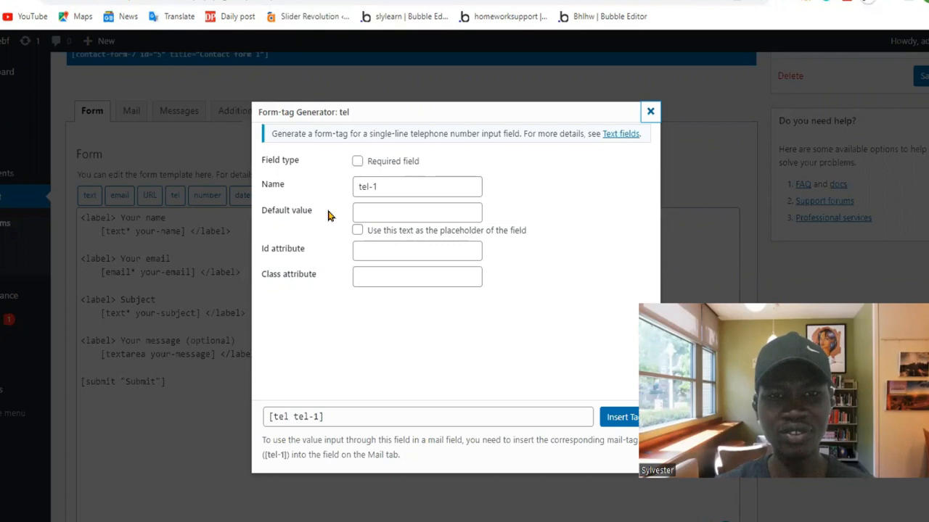
pyautogui.click(380, 186)
pyautogui.moveTo(379, 186); pyautogui.dragTo(344, 186)
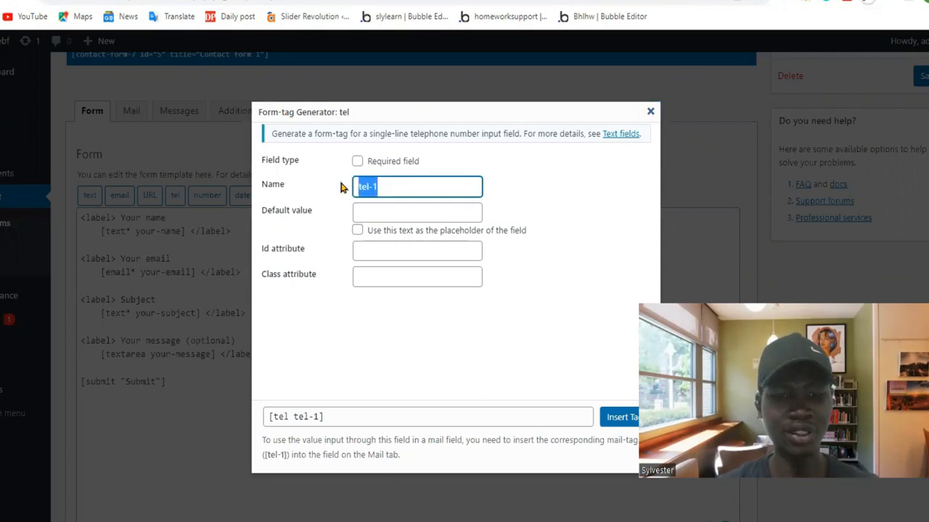
pyautogui.write('t')
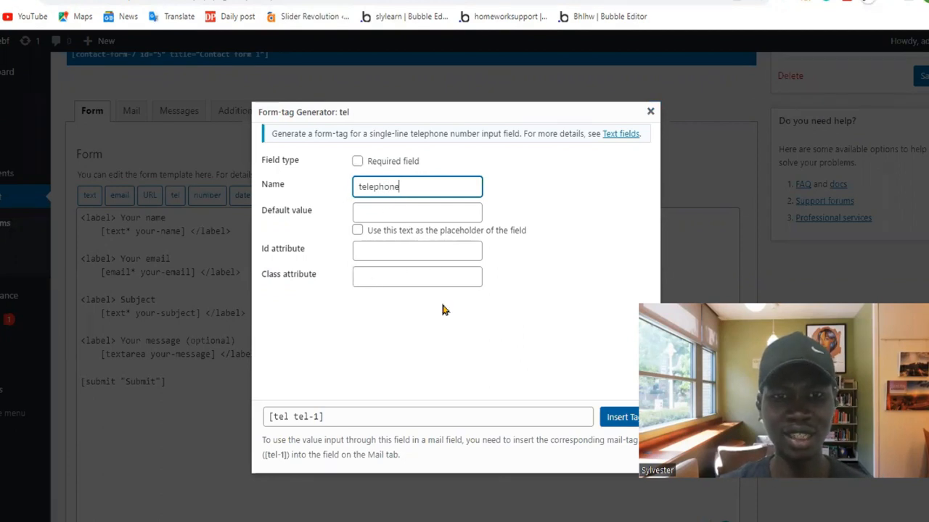
pyautogui.press('Return')
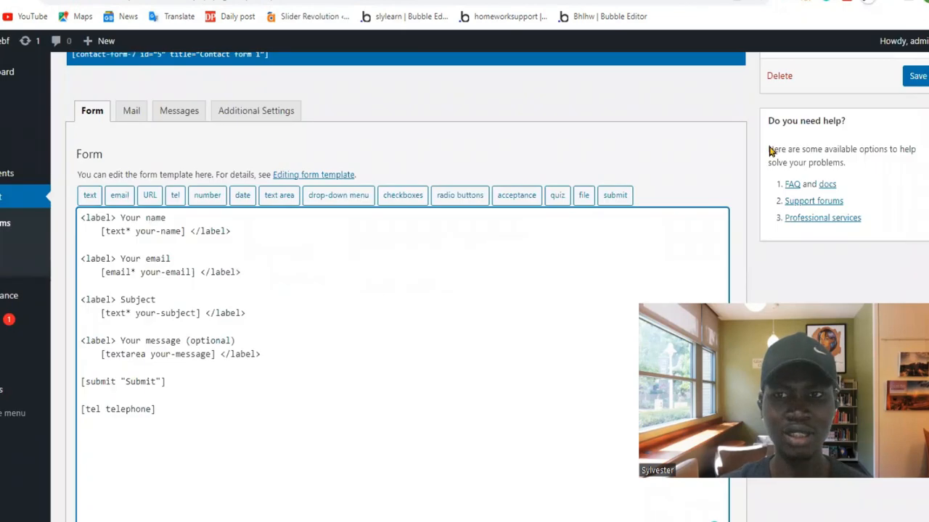
pyautogui.click(916, 76)
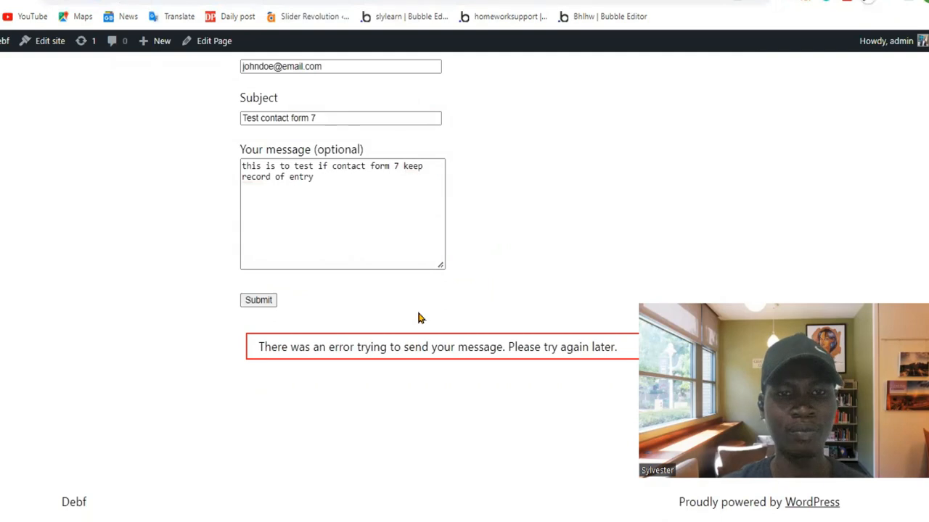
# Reload the live contact page and examine the new telephone field below the submit button.
pyautogui.press('F5')
pyautogui.scroll(-4, 438, 251)
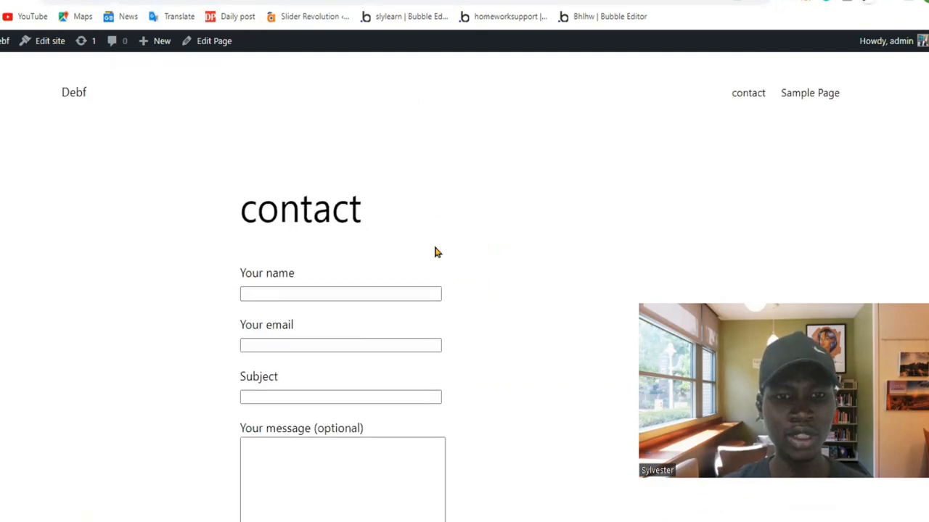
pyautogui.click(287, 353)
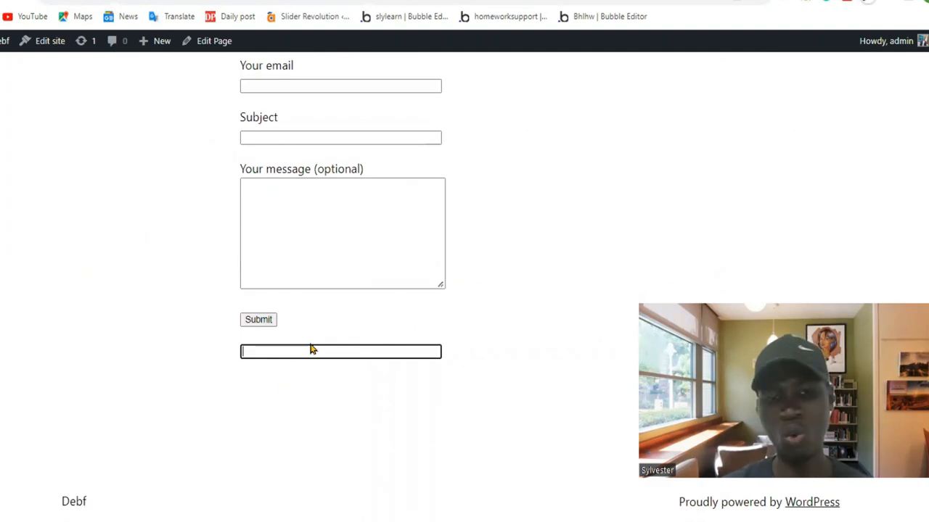
# Duplicate the "<label> Your message (optional)" line directly above the [tel telephone] tag in the form template.
pyautogui.hotkey('ctrl', 'shift', 'Tab')
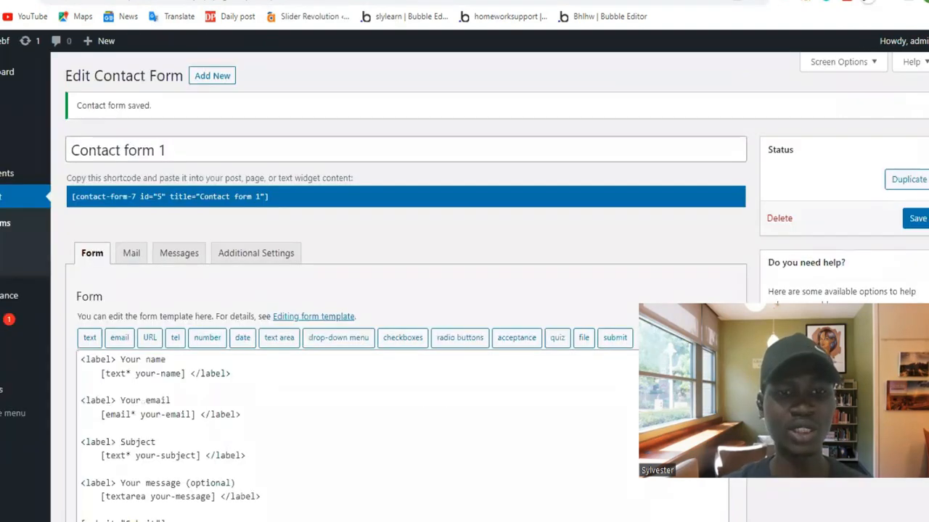
pyautogui.scroll(-4, 270, 355)
pyautogui.scroll(1, 270, 356)
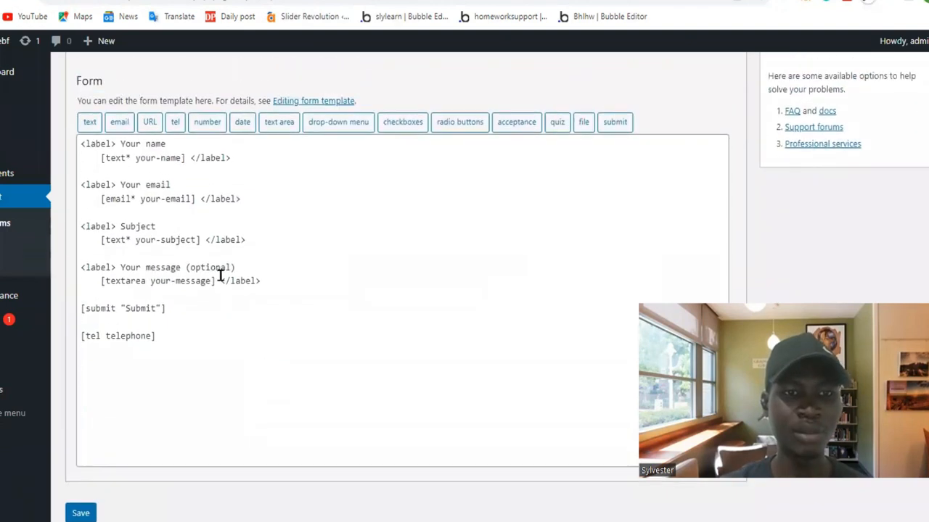
pyautogui.moveTo(251, 265); pyautogui.dragTo(65, 266)
pyautogui.hotkey('ctrl', 'c')
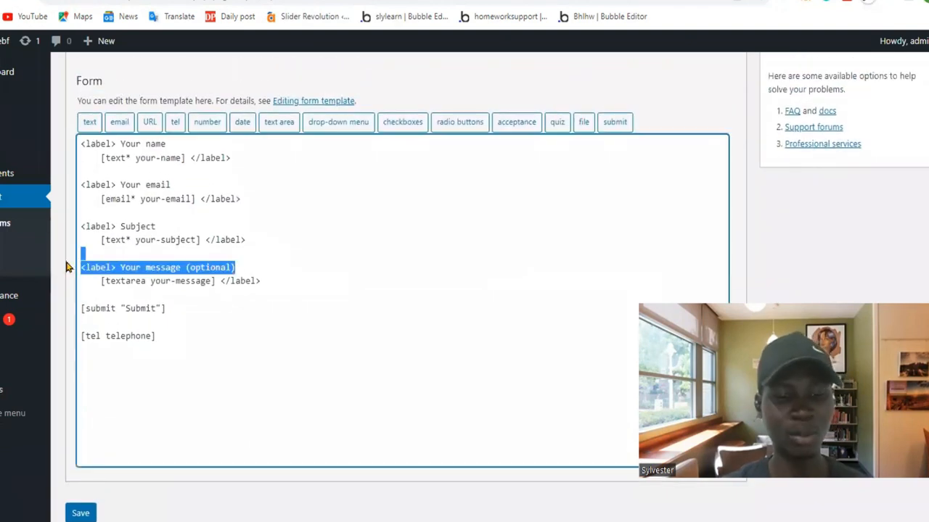
pyautogui.click(99, 327)
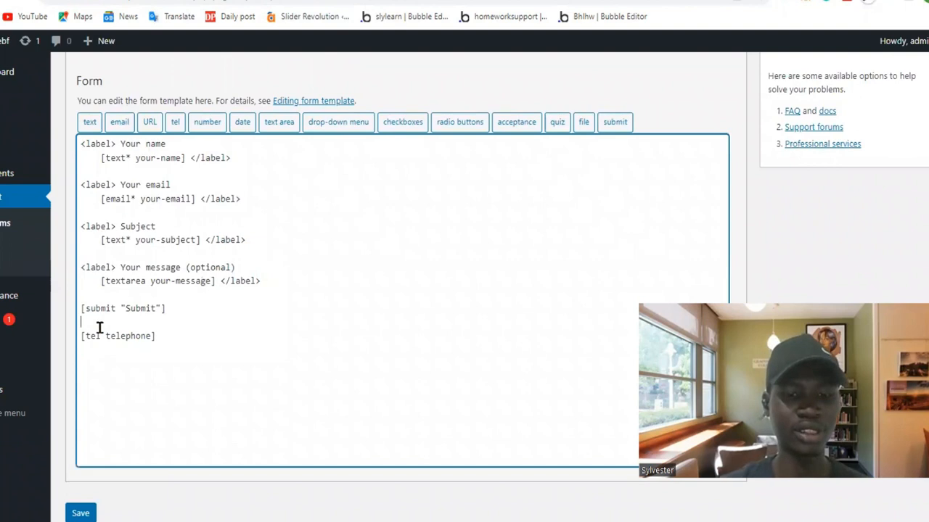
pyautogui.press('Return')
pyautogui.hotkey('ctrl', 'v')
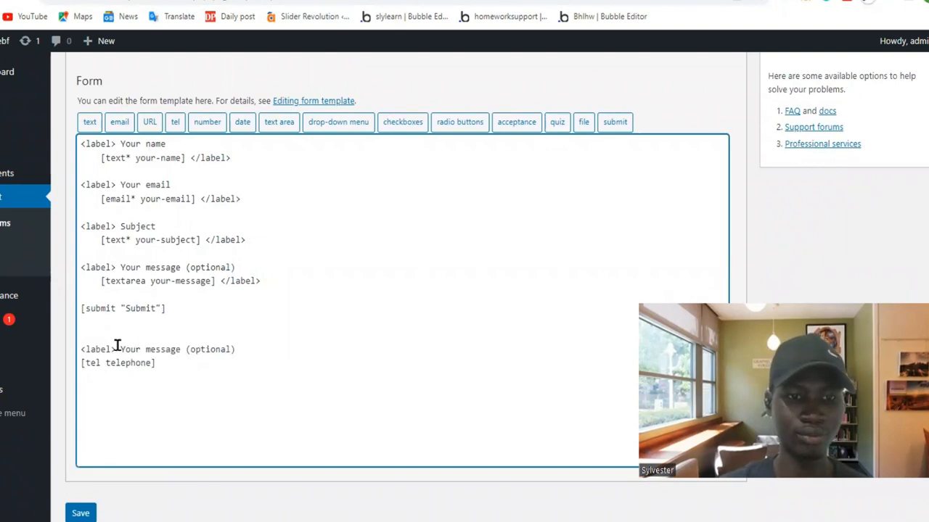
# Replace "Your message" with "Telephone" in the label line above the telephone tag.
pyautogui.moveTo(121, 349); pyautogui.dragTo(181, 350)
pyautogui.press('BackSpace')
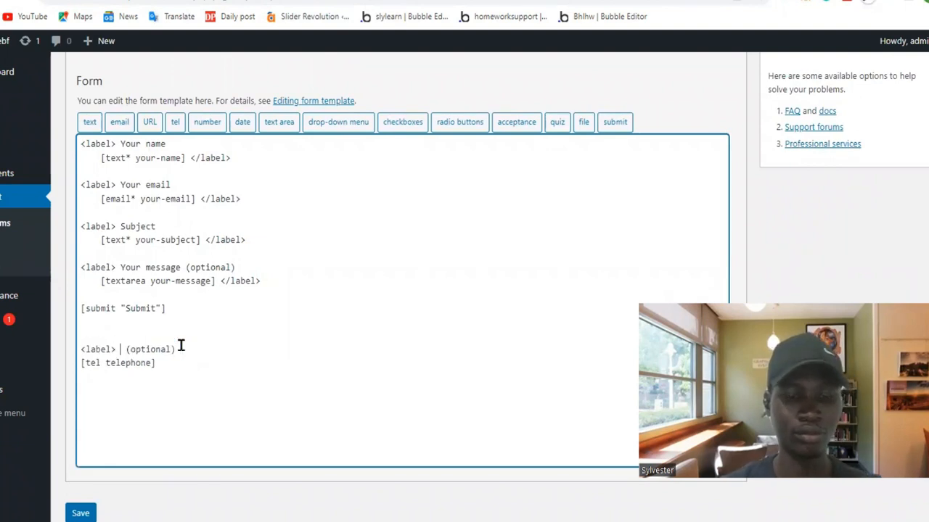
pyautogui.write('Teleph')
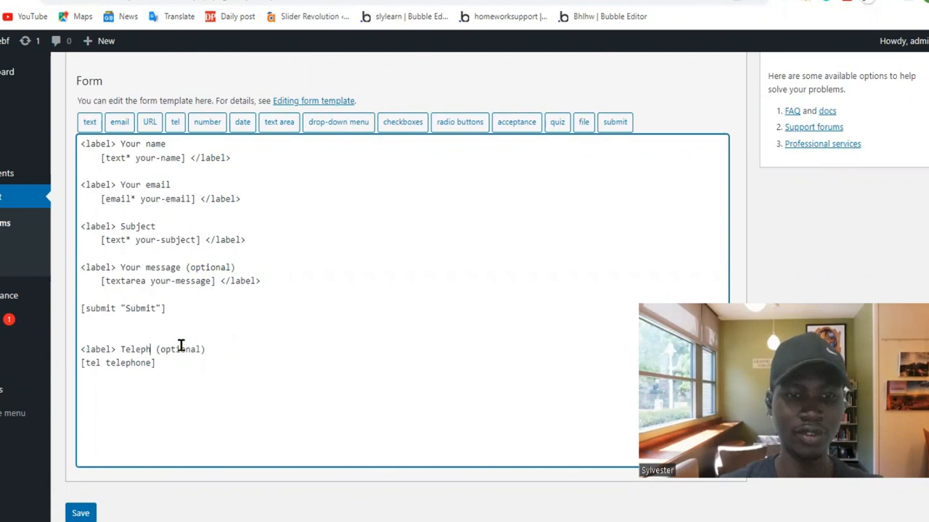
pyautogui.write('one')
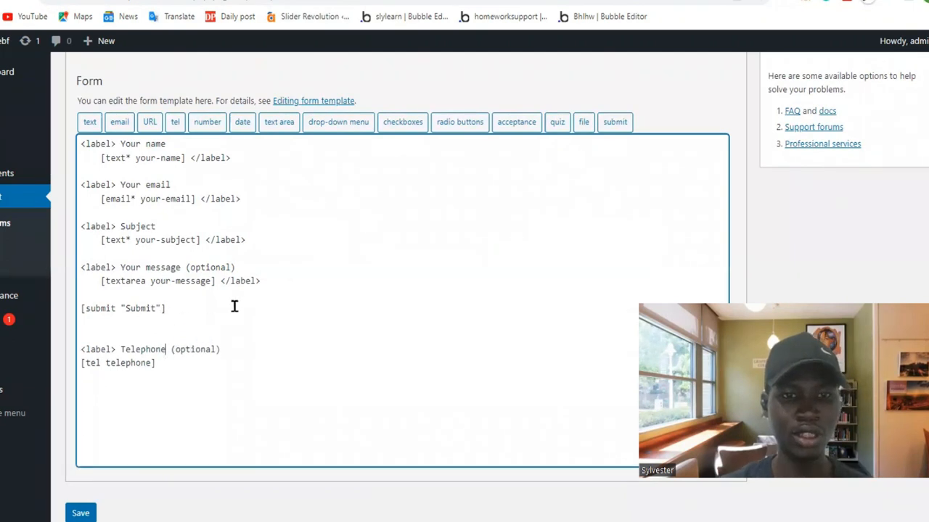
# Add the closing </label> tag directly after [tel telephone] in the form template and save the form.
pyautogui.moveTo(218, 281); pyautogui.dragTo(307, 278)
pyautogui.hotkey('ctrl', 'c')
pyautogui.click(307, 279)
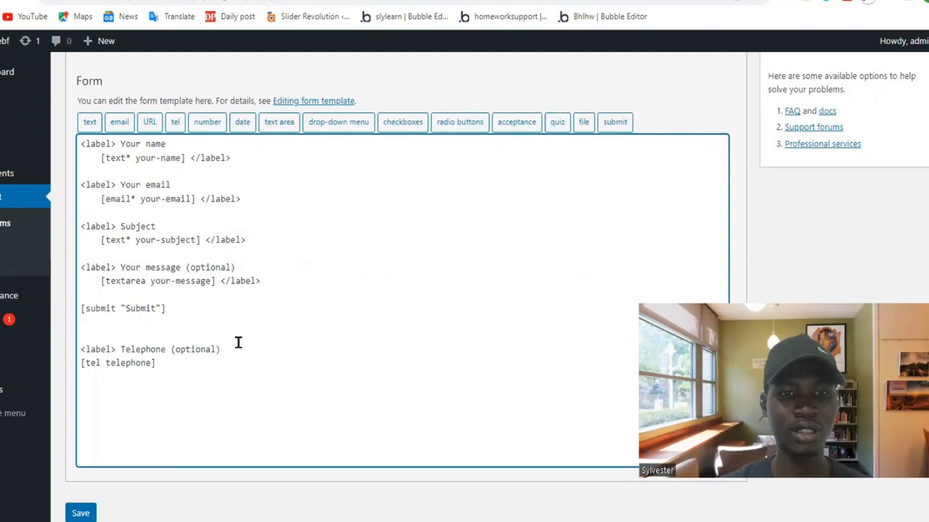
pyautogui.hotkey('shift', 'Left')
pyautogui.hotkey('shift', 'Left')
pyautogui.hotkey('shift', 'Left')
pyautogui.hotkey('shift', 'Left')
pyautogui.hotkey('shift', 'Left')
pyautogui.hotkey('shift', 'Left')
pyautogui.hotkey('shift', 'Left')
pyautogui.hotkey('shift', 'Left')
pyautogui.hotkey('shift', 'Left')
pyautogui.hotkey('shift', 'Left')
pyautogui.hotkey('shift', 'Left')
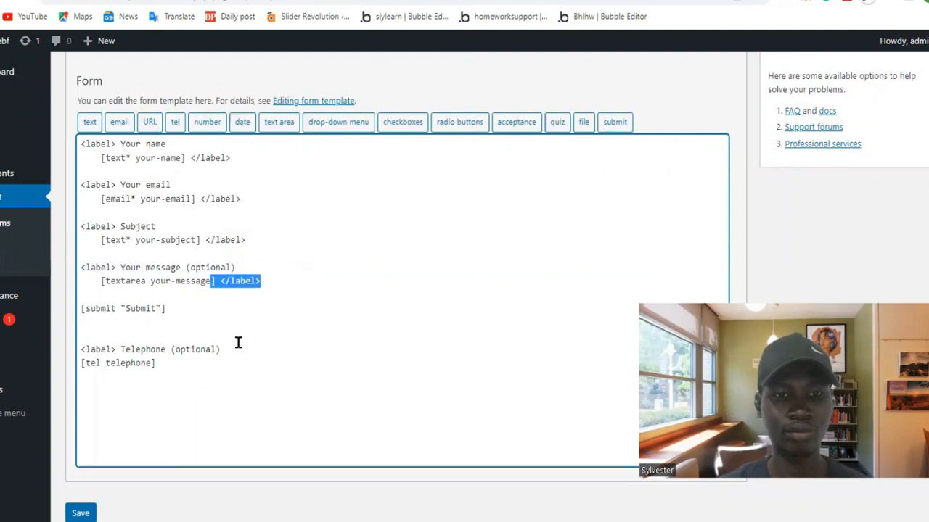
pyautogui.press('Down')
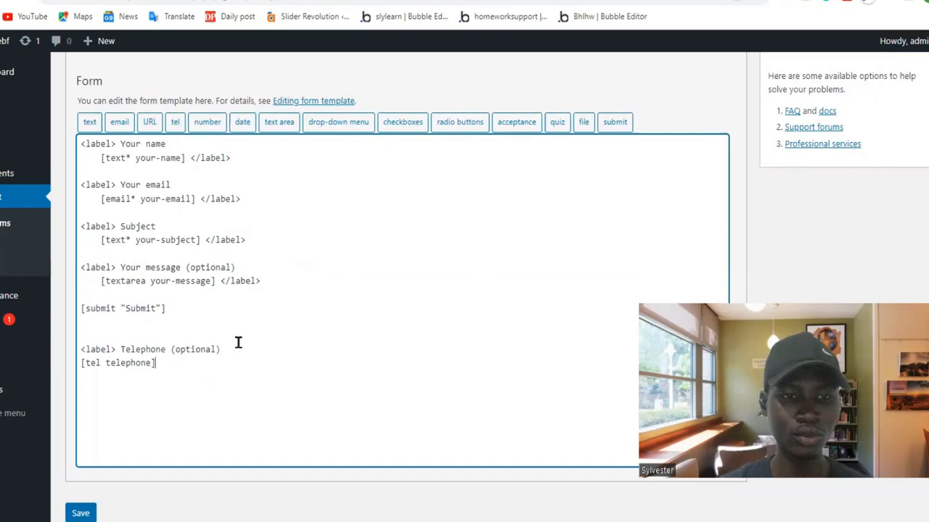
pyautogui.hotkey('ctrl', 'v')
pyautogui.click(80, 513)
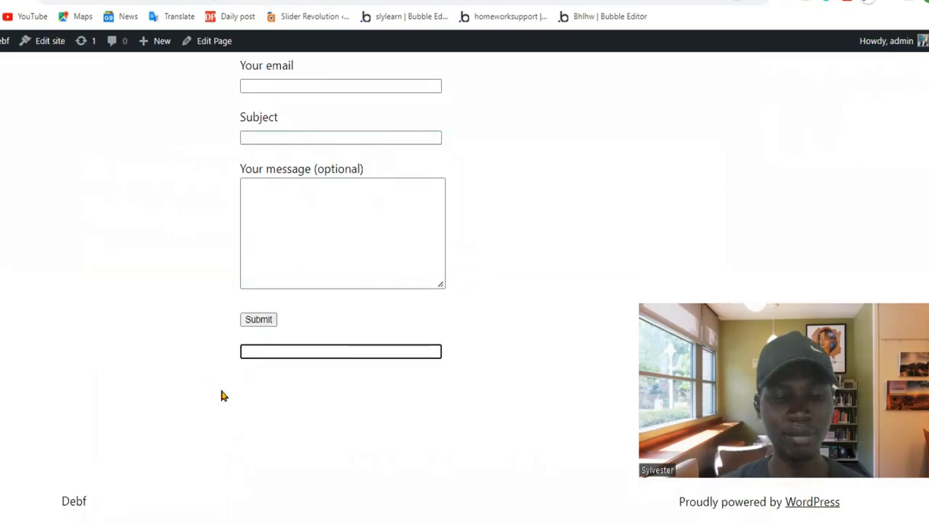
# Check the telephone field on the live contact page and return to the form template editor.
pyautogui.click(237, 337)
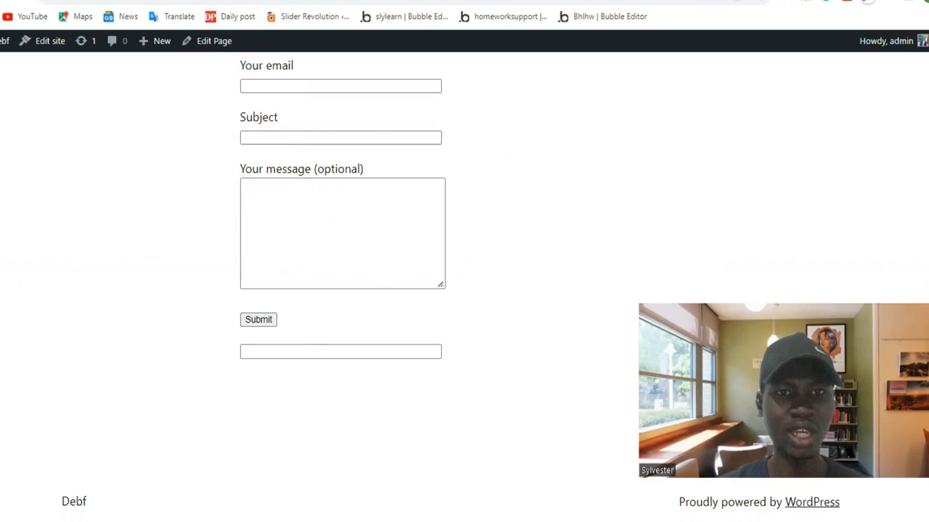
pyautogui.click(206, 1)
pyautogui.scroll(-3, 228, 320)
pyautogui.scroll(-1, 228, 320)
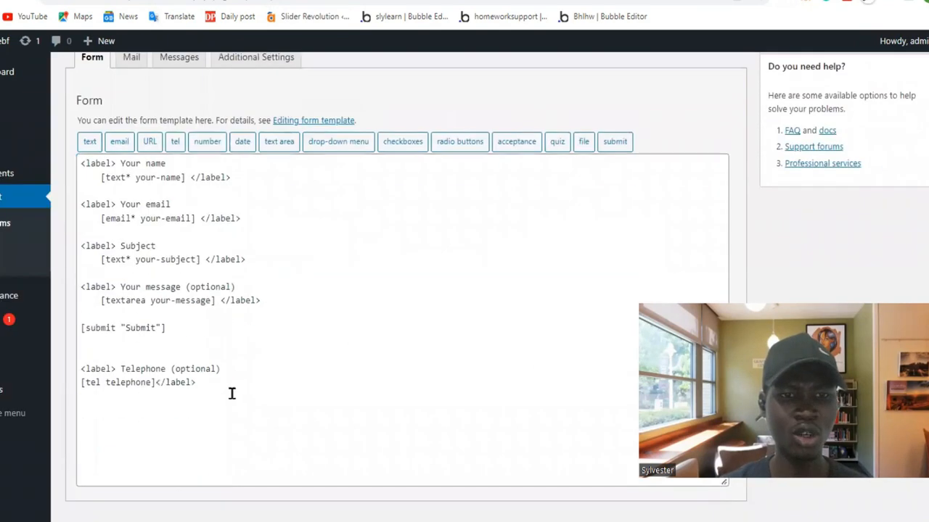
pyautogui.click(233, 393)
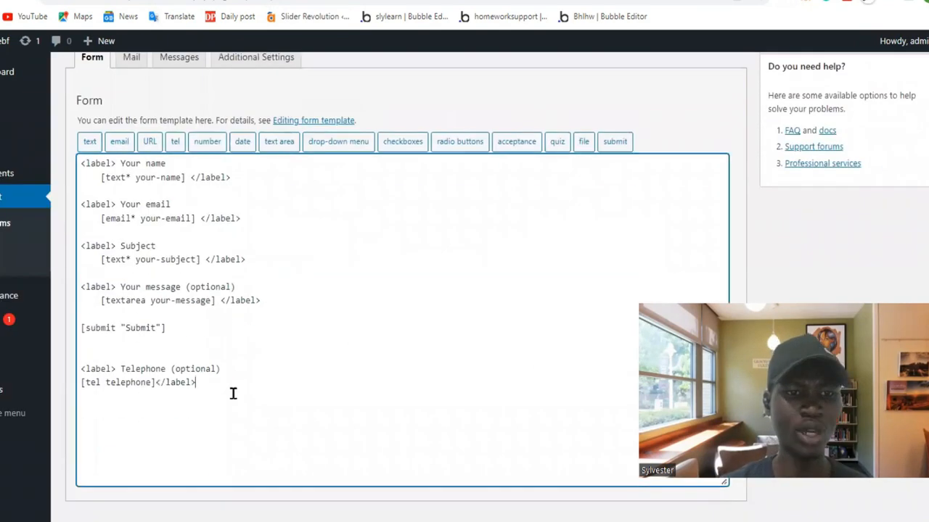
pyautogui.click(174, 141)
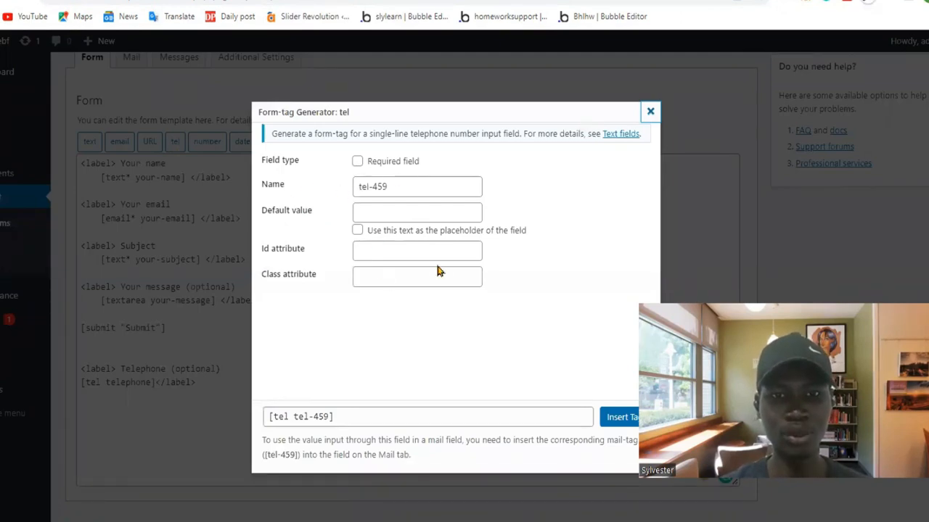
pyautogui.click(355, 212)
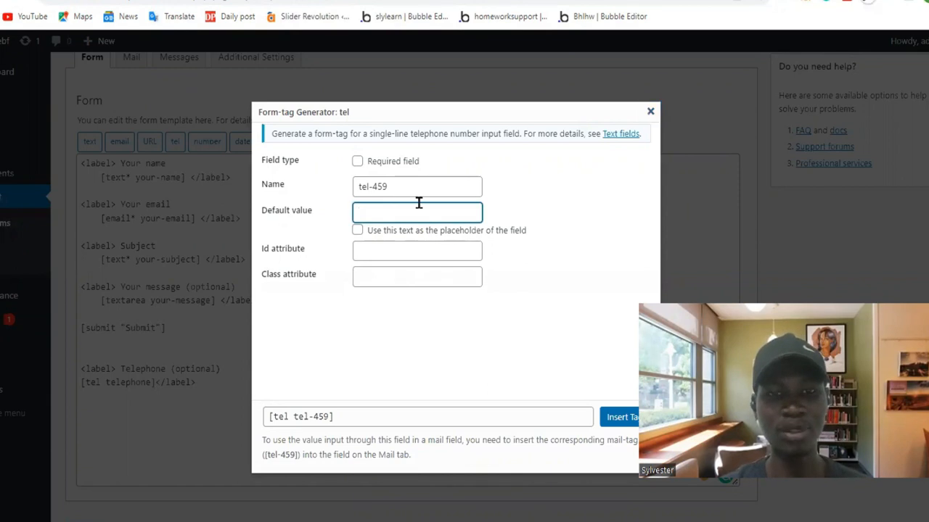
pyautogui.write('thdu')
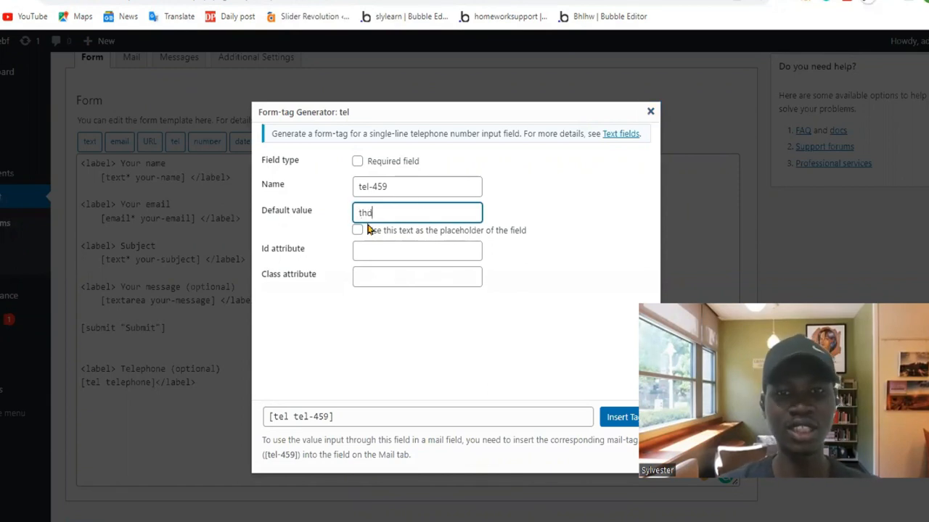
pyautogui.press('BackSpace')
pyautogui.press('BackSpace')
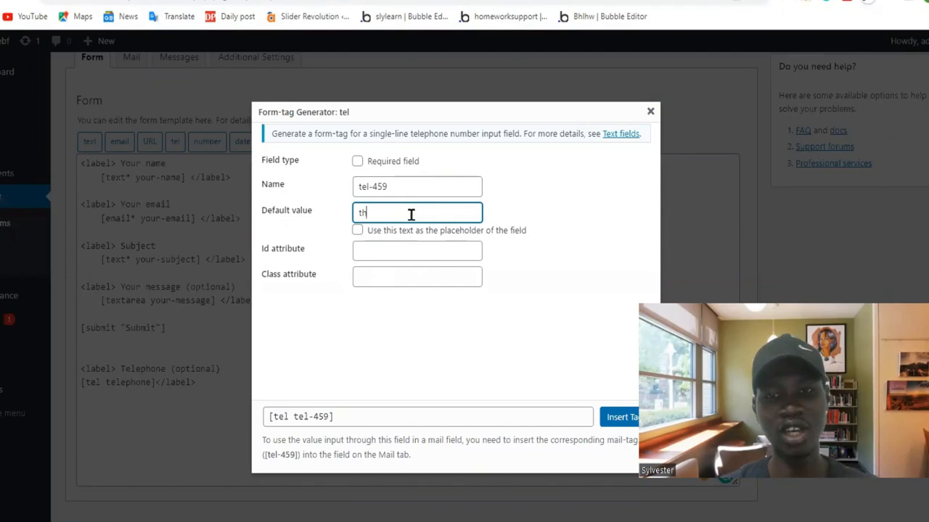
pyautogui.click(650, 113)
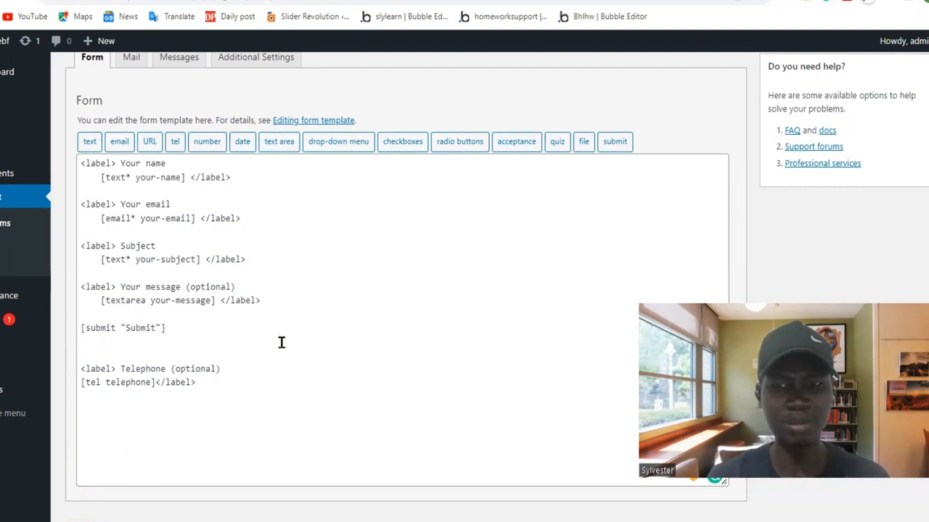
# Insert a drop-down menu form-tag with the options Video and Pdf between the name and email fields, with blank lines around it.
pyautogui.click(211, 197)
pyautogui.press('Return')
pyautogui.press('Return')
pyautogui.click(336, 142)
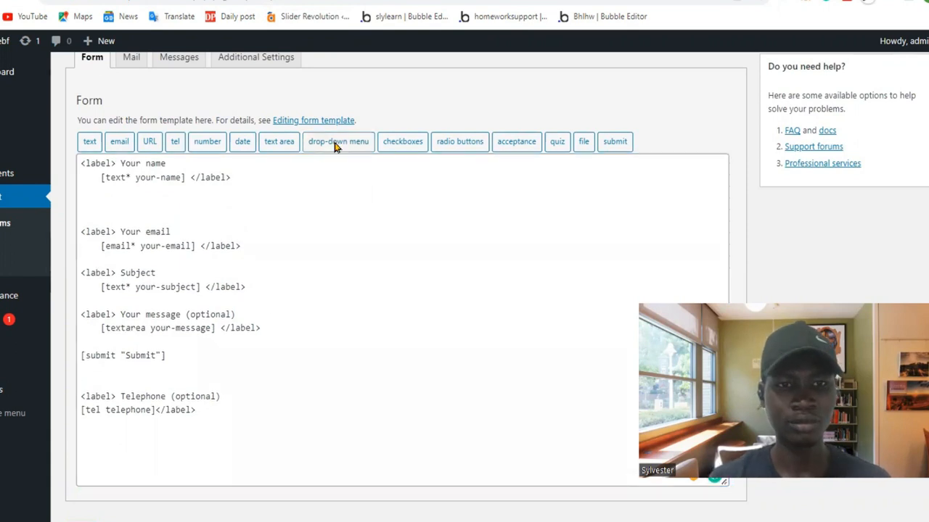
pyautogui.click(392, 245)
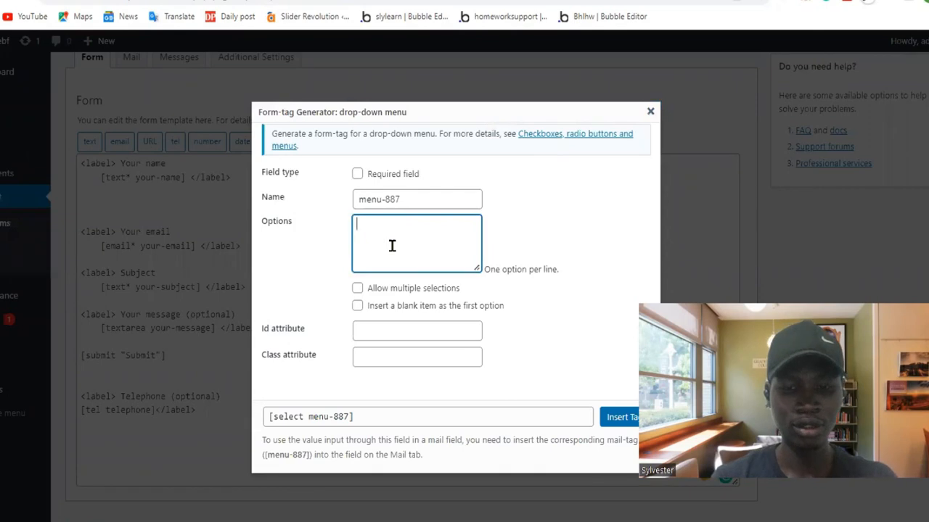
pyautogui.write('Video ')
pyautogui.write('Pdf')
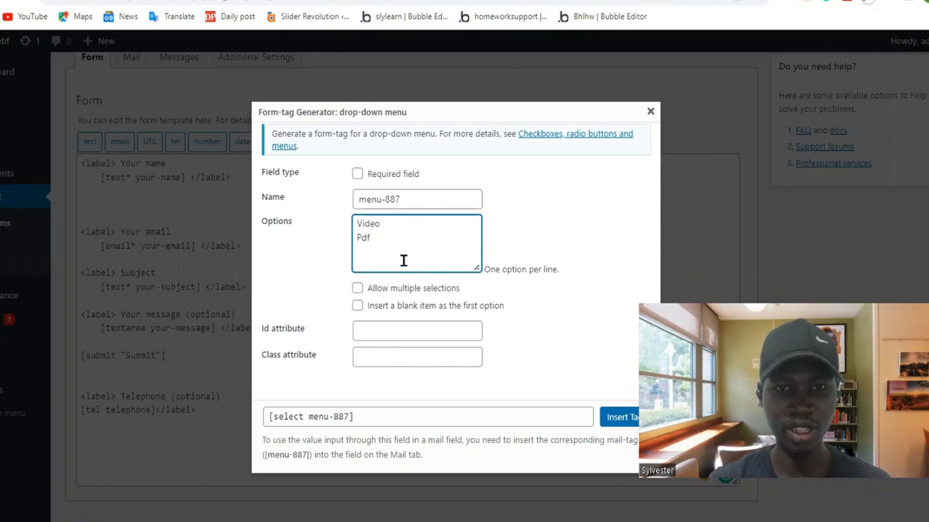
pyautogui.click(620, 417)
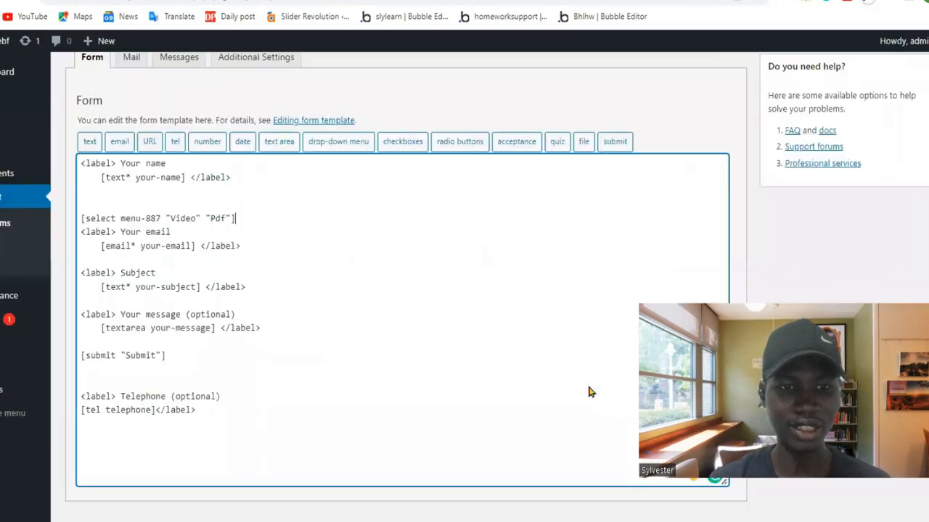
pyautogui.press('Return')
pyautogui.press('Return')
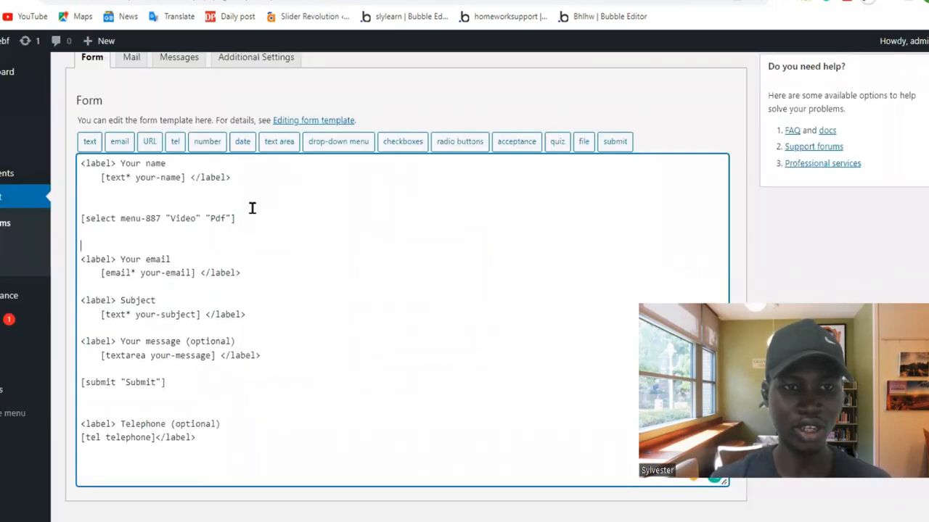
# Copy the "<label> Your email" line to directly above the select tag and change its text to "File Type".
pyautogui.moveTo(172, 259); pyautogui.dragTo(72, 266)
pyautogui.hotkey('ctrl', 'c')
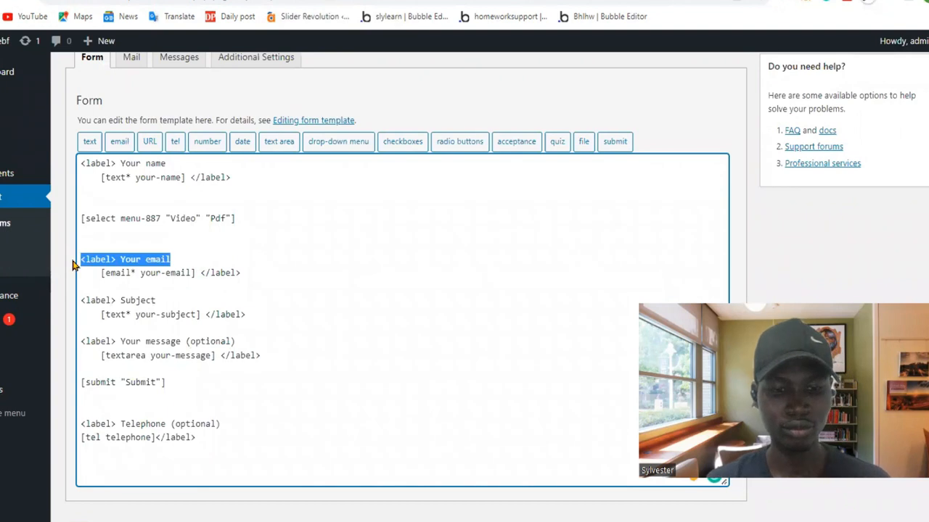
pyautogui.click(102, 208)
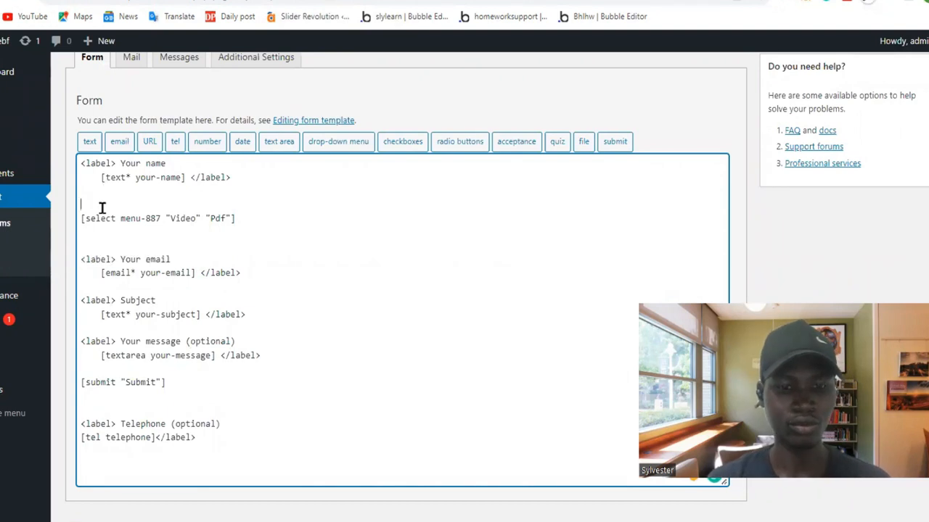
pyautogui.hotkey('ctrl', 'v')
pyautogui.moveTo(172, 205); pyautogui.dragTo(118, 205)
pyautogui.write('Fi')
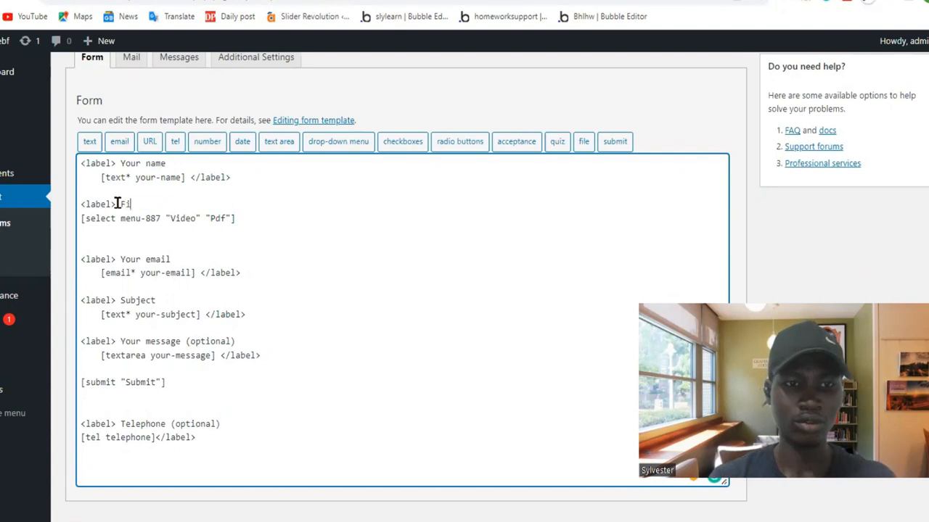
pyautogui.write('le Type')
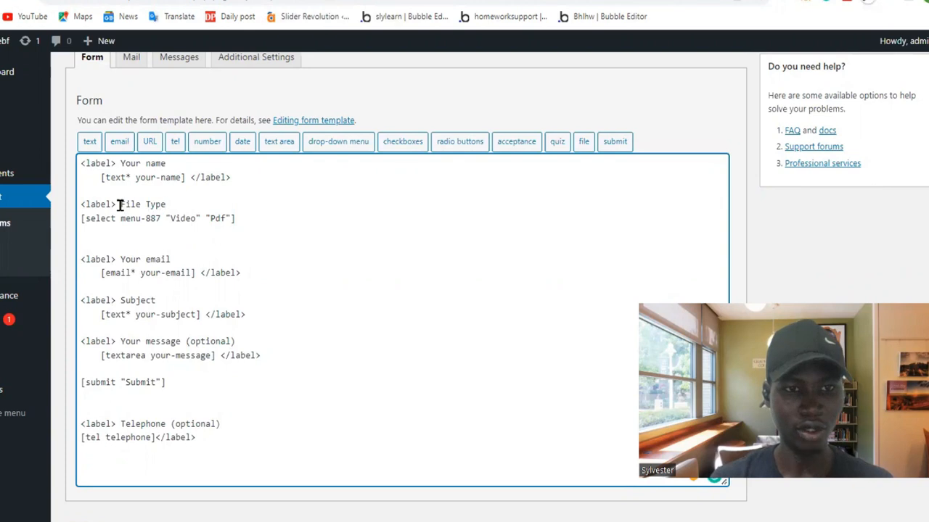
# Add a closing </label> tag directly after the select tag and save the form.
pyautogui.moveTo(120, 205); pyautogui.dragTo(64, 206)
pyautogui.hotkey('ctrl', 'c')
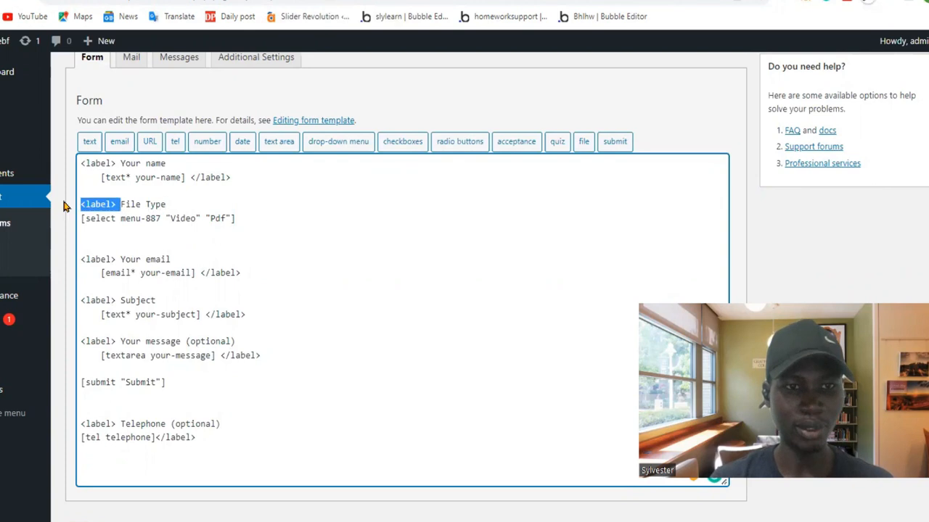
pyautogui.click(267, 221)
pyautogui.hotkey('ctrl', 'v')
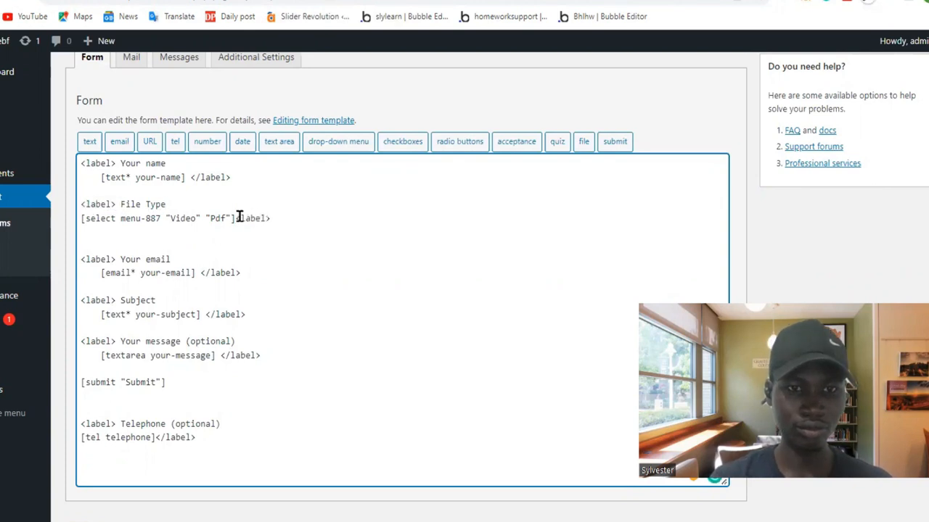
pyautogui.click(239, 219)
pyautogui.write('/')
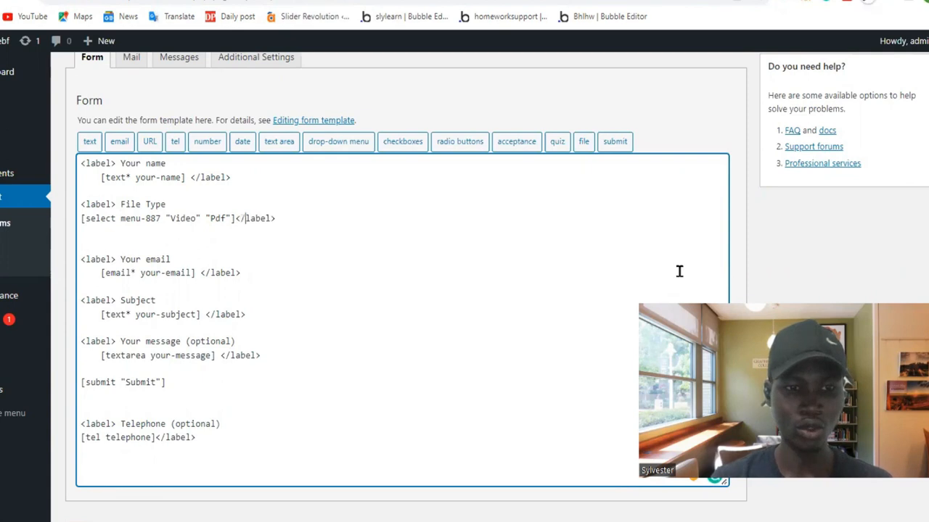
pyautogui.click(81, 521)
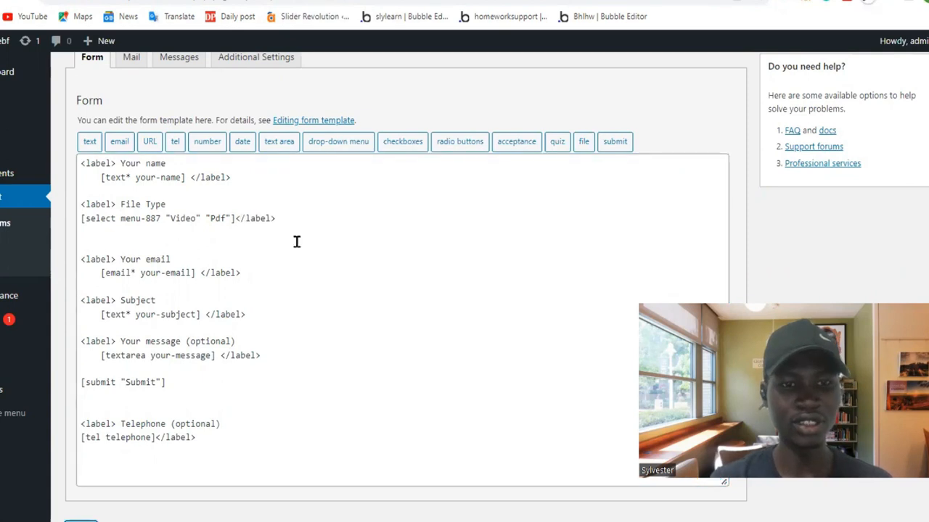
pyautogui.scroll(-1, 296, 242)
pyautogui.scroll(2, 253, 264)
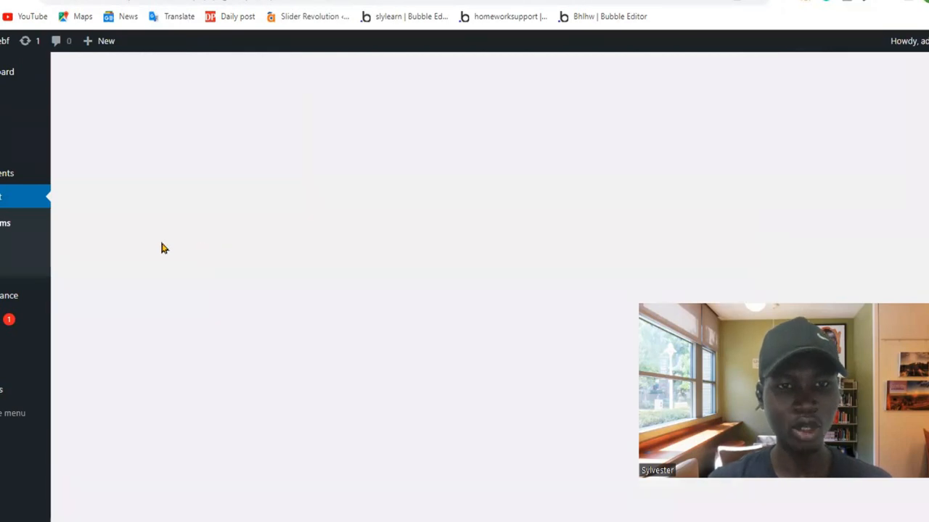
pyautogui.scroll(-3, 239, 288)
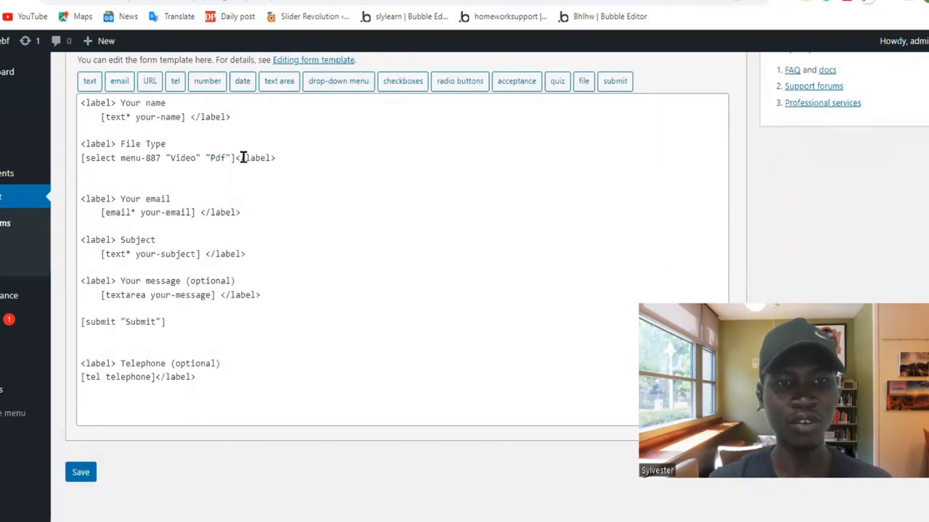
# Test the File Type drop-down on the reloaded live contact page by choosing Pdf, and examine the rest of the form.
pyautogui.click(544, 0)
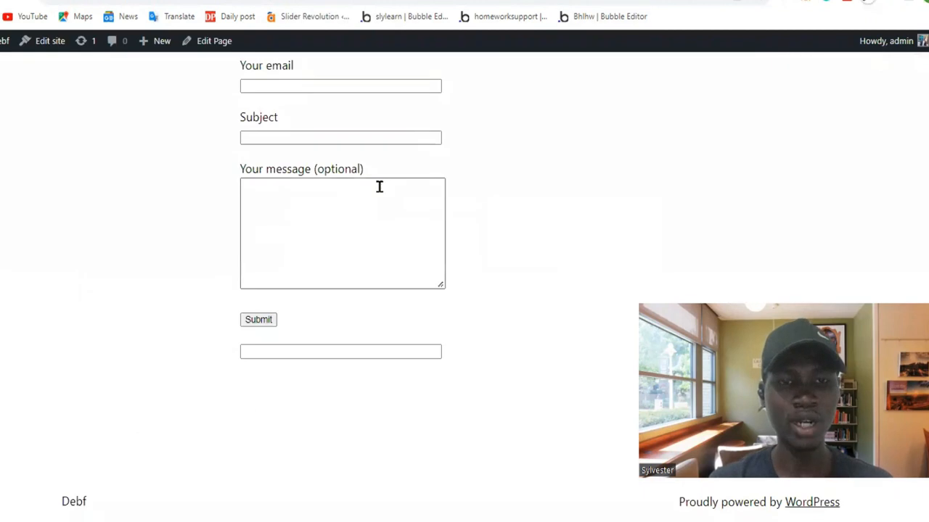
pyautogui.scroll(1, 380, 187)
pyautogui.scroll(3, 379, 187)
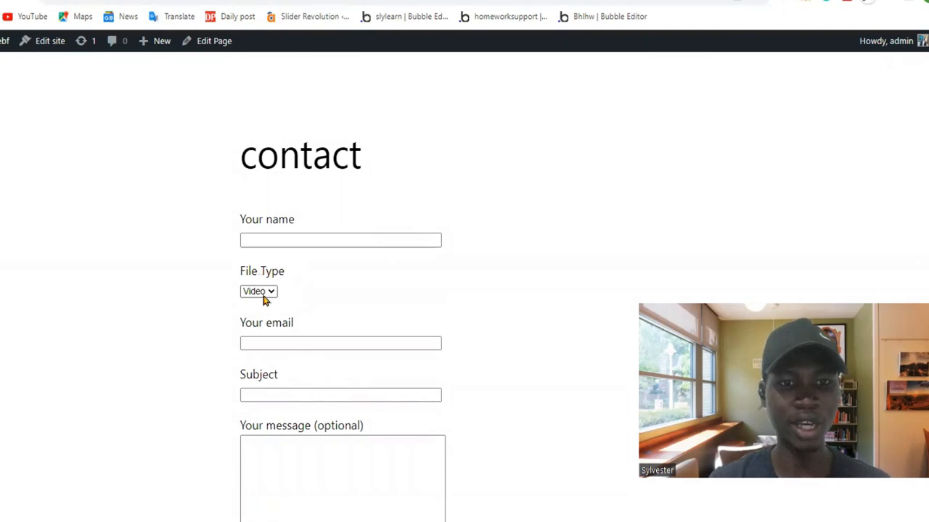
pyautogui.click(265, 293)
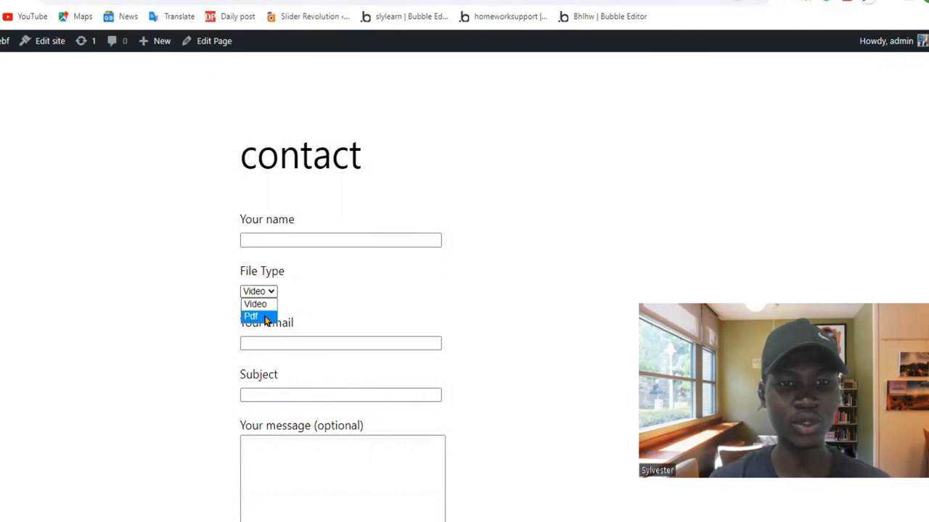
pyautogui.click(265, 317)
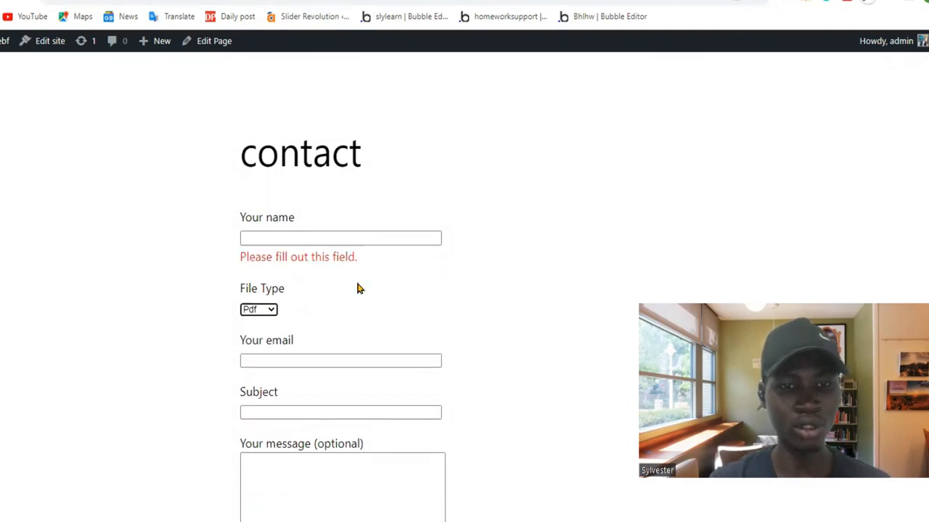
pyautogui.scroll(-2, 359, 288)
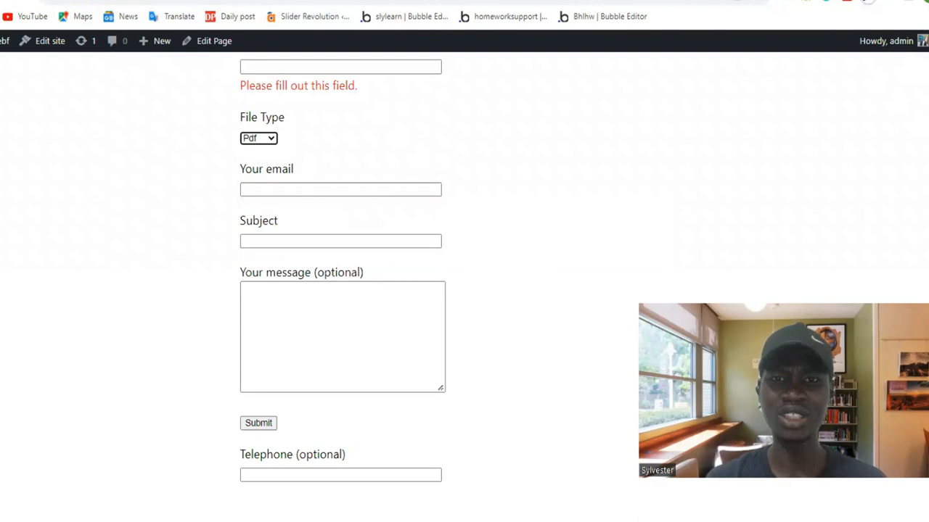
# Return to the form template editor and review the File Type and Telephone tags.
pyautogui.click(408, 1)
pyautogui.click(290, 1)
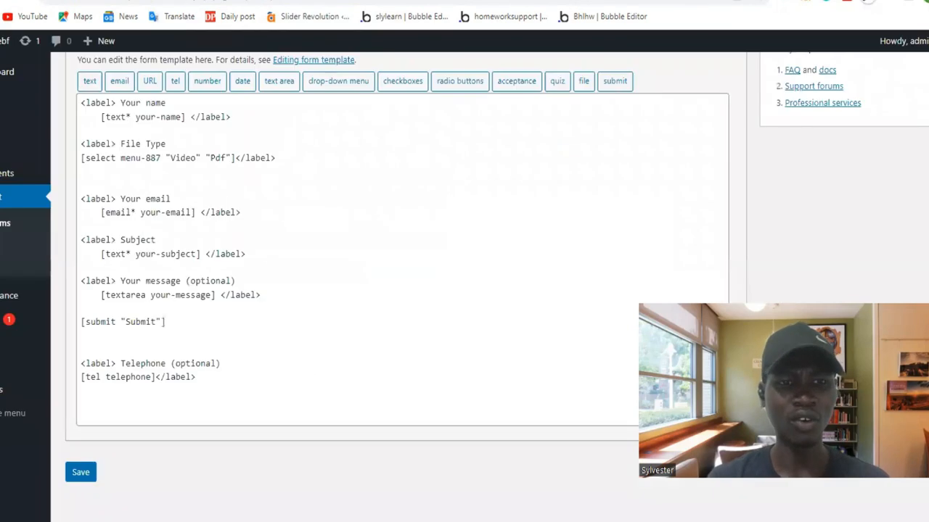
pyautogui.scroll(2, 158, 265)
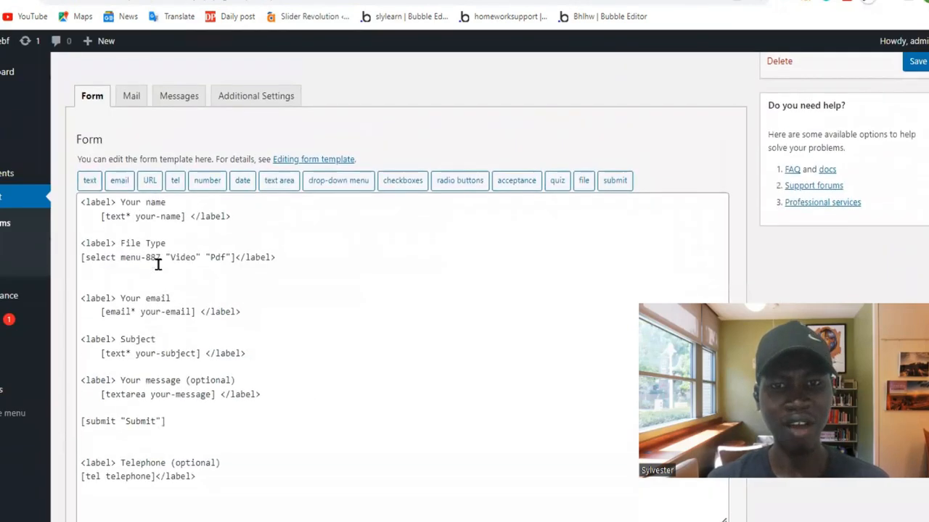
pyautogui.scroll(-1, 158, 266)
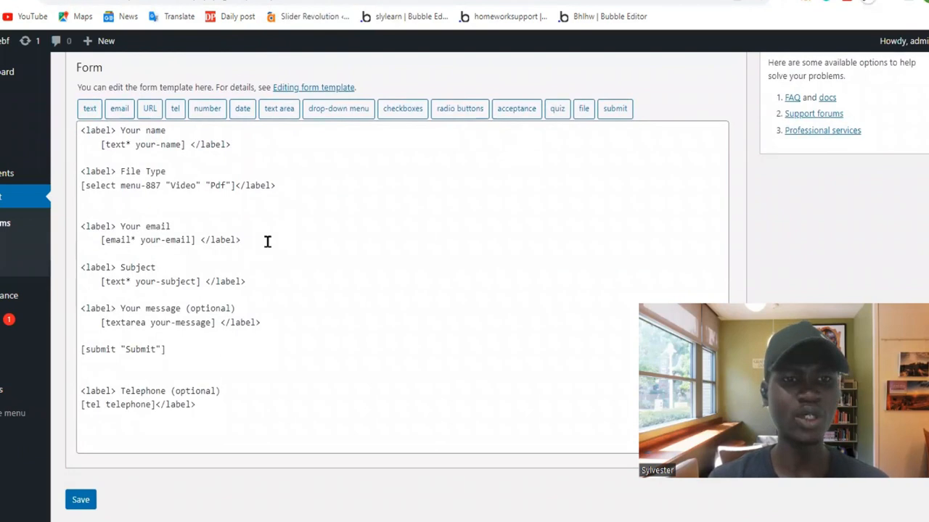
# Insert "select" as the first option of the File Type drop-down tag, ahead of "Video".
pyautogui.scroll(2, 267, 242)
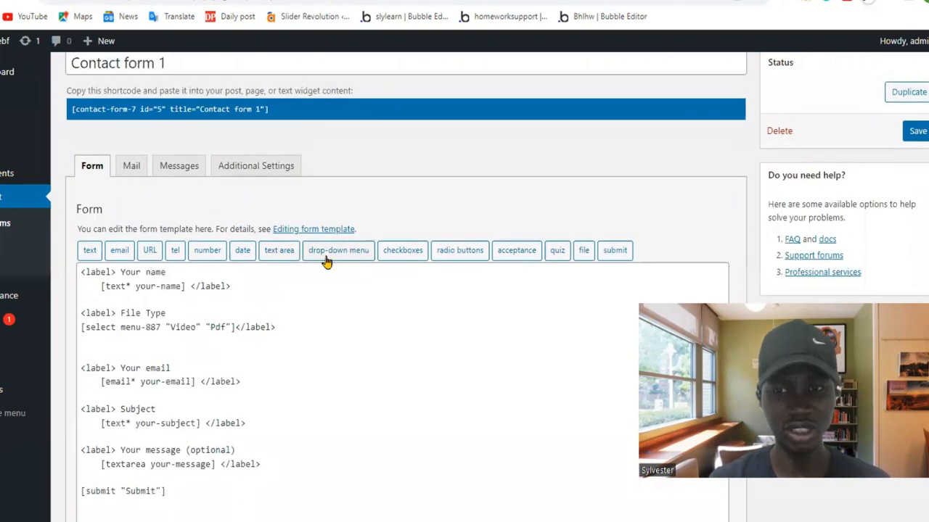
pyautogui.scroll(-1, 326, 261)
pyautogui.scroll(-2, 326, 261)
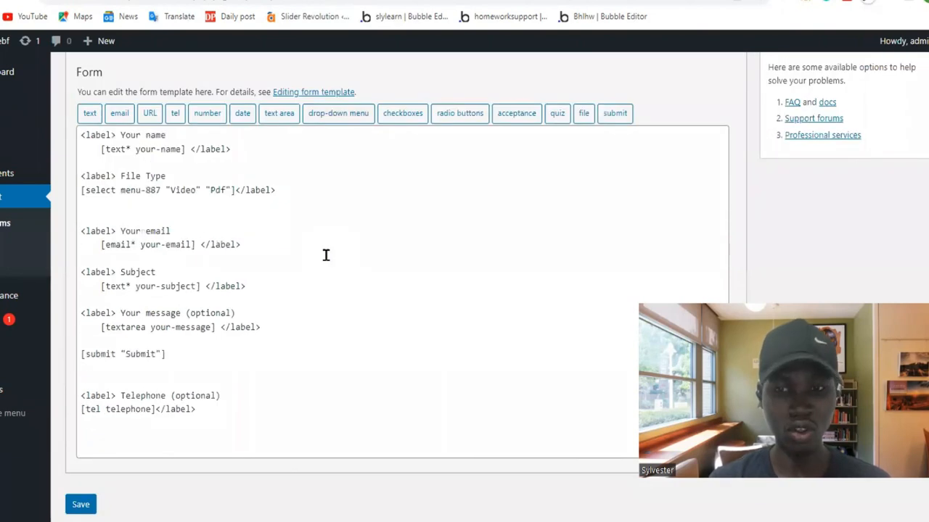
pyautogui.scroll(1, 325, 255)
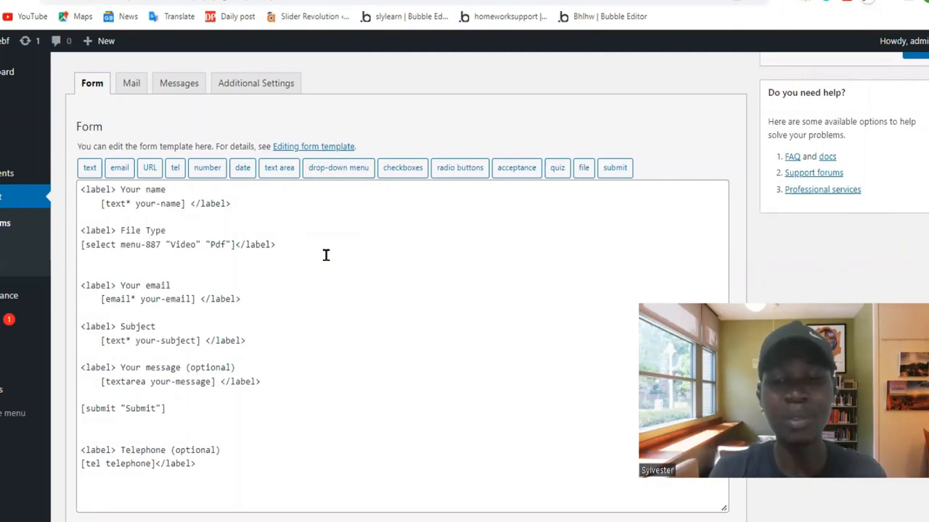
pyautogui.click(167, 247)
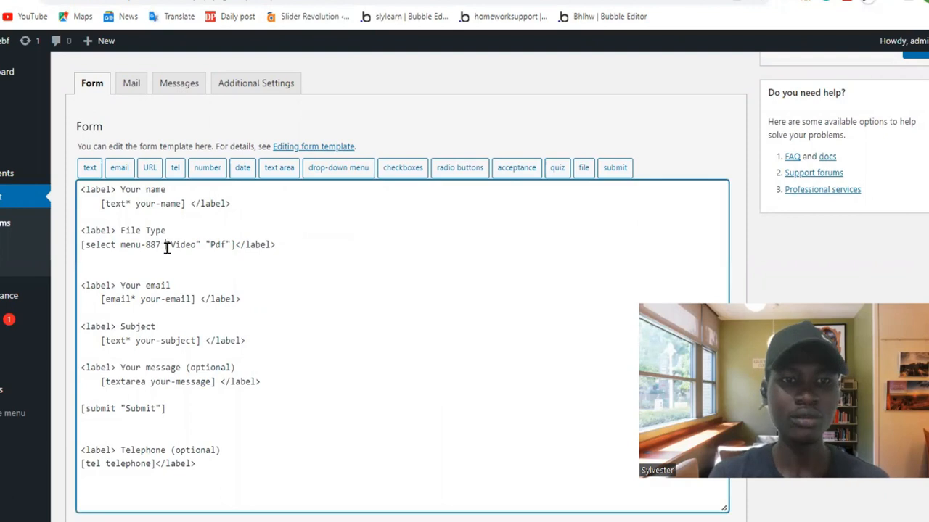
pyautogui.write('@@')
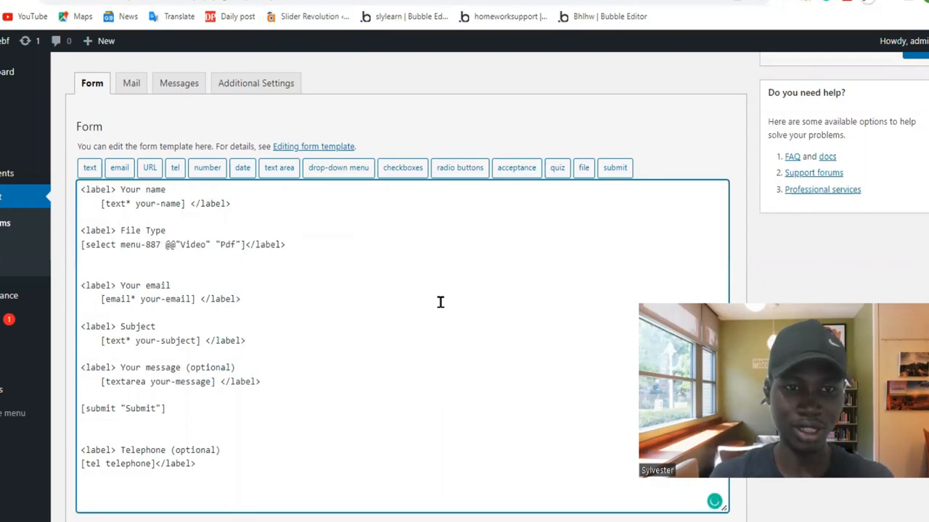
pyautogui.press('BackSpace')
pyautogui.press('BackSpace')
pyautogui.write('""')
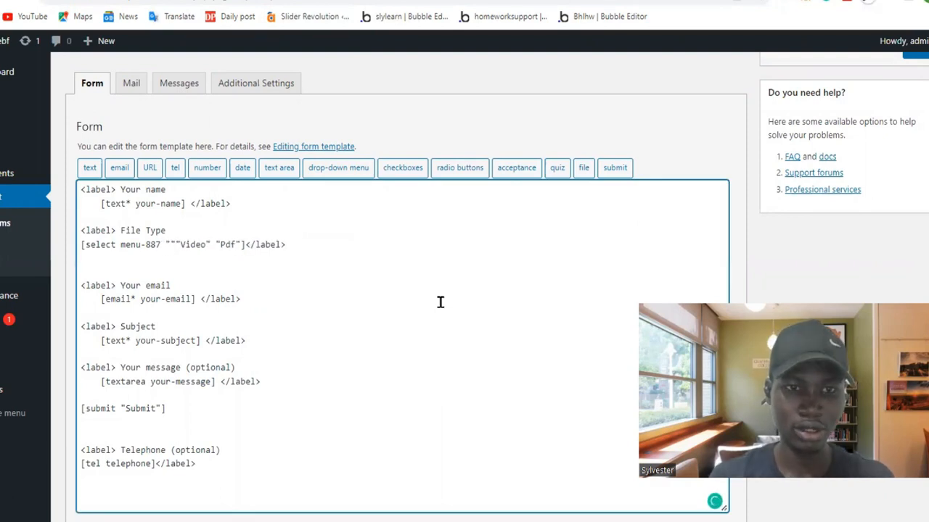
pyautogui.write(' slect')
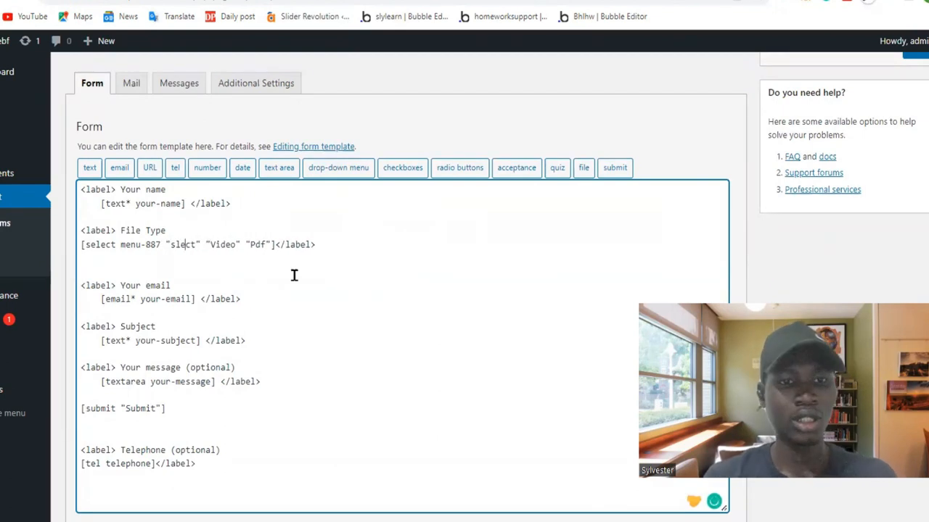
pyautogui.write('e')
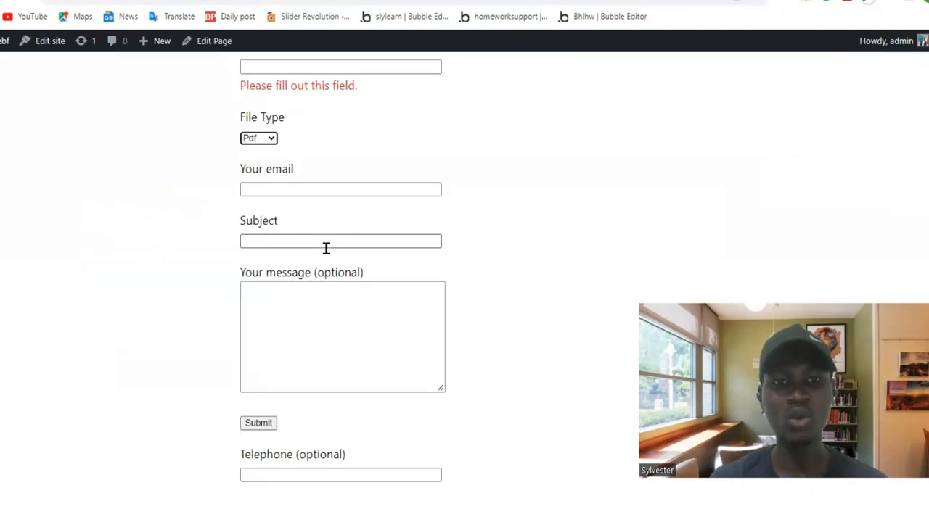
# Test the File Type drop-down on the live contact page by choosing Video.
pyautogui.scroll(3, 325, 247)
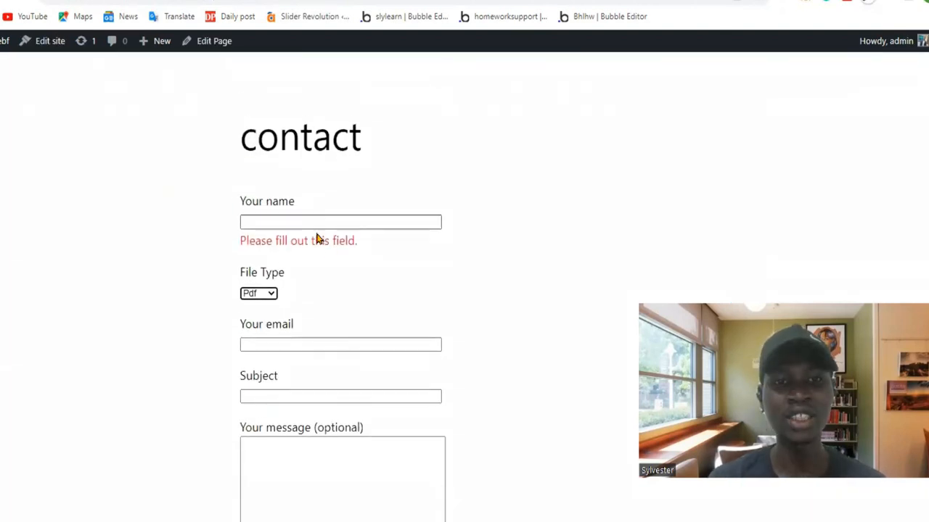
pyautogui.click(269, 296)
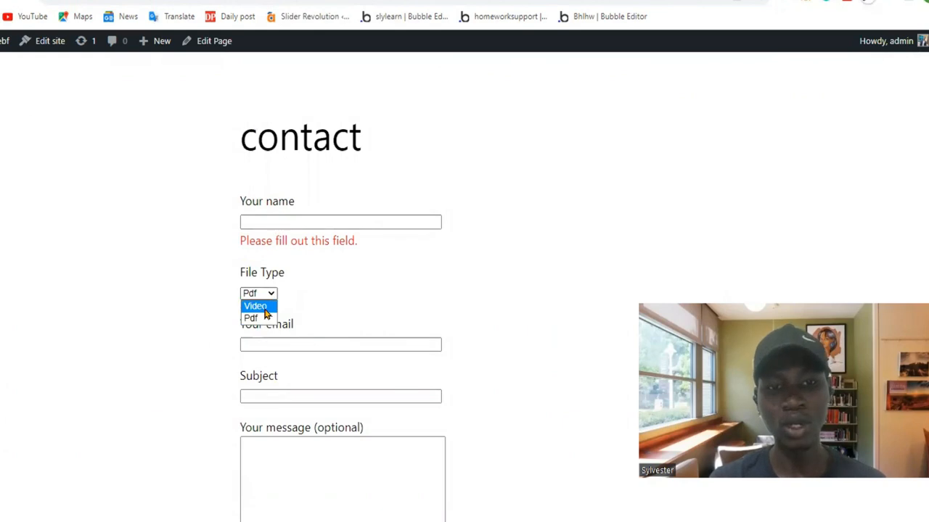
pyautogui.click(265, 308)
pyautogui.scroll(-2, 265, 312)
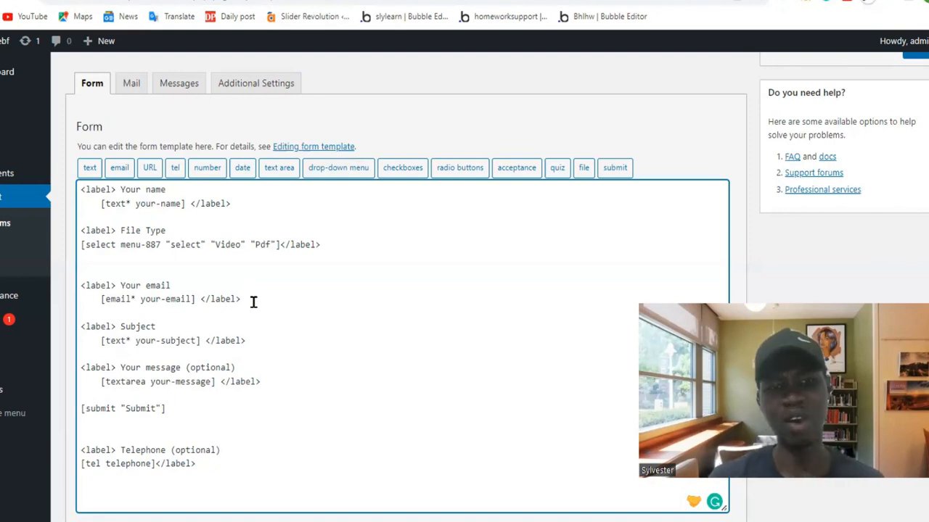
# Examine the live contact form's fields from Your name down to Telephone (optional).
pyautogui.click(111, 258)
pyautogui.click(653, 1)
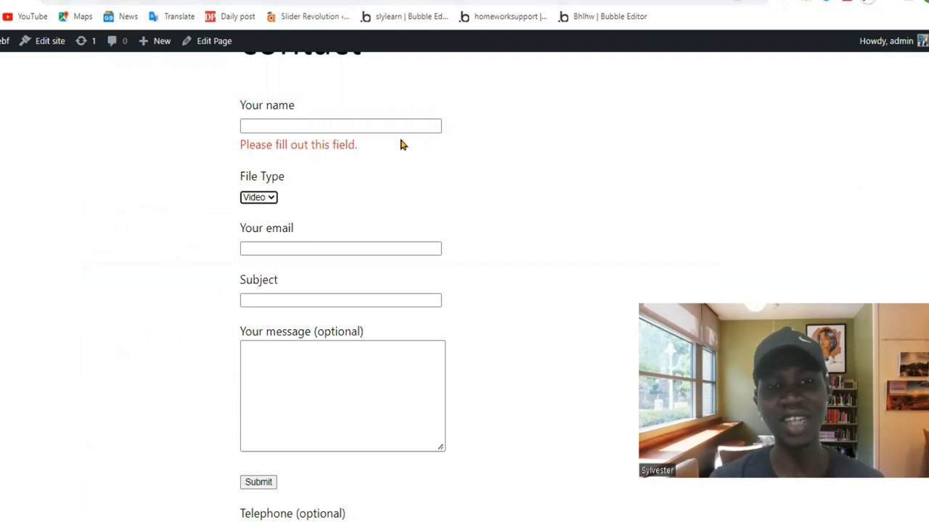
pyautogui.scroll(-2, 341, 331)
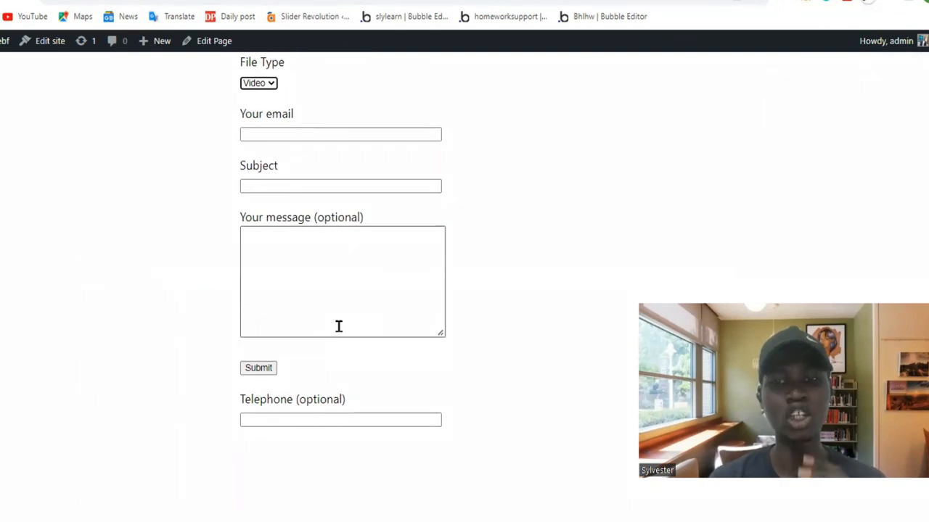
pyautogui.scroll(1, 338, 326)
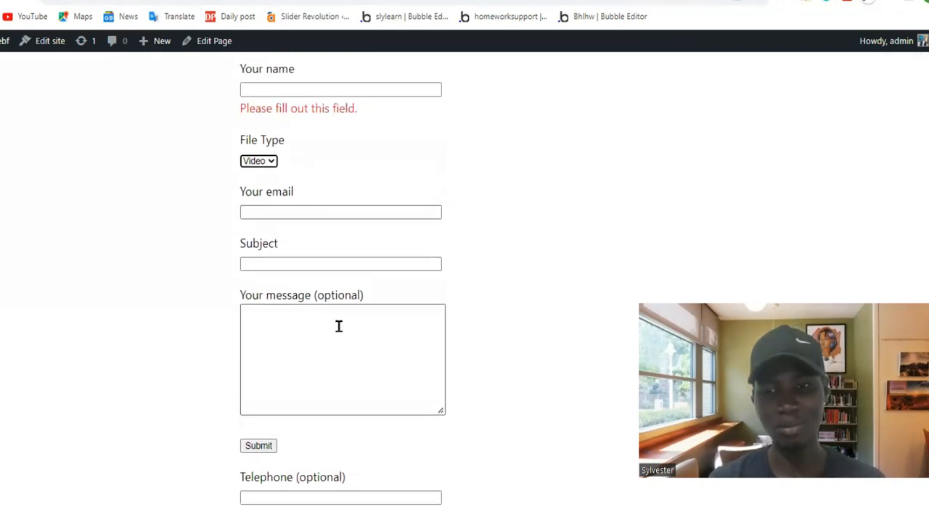
pyautogui.scroll(1, 338, 327)
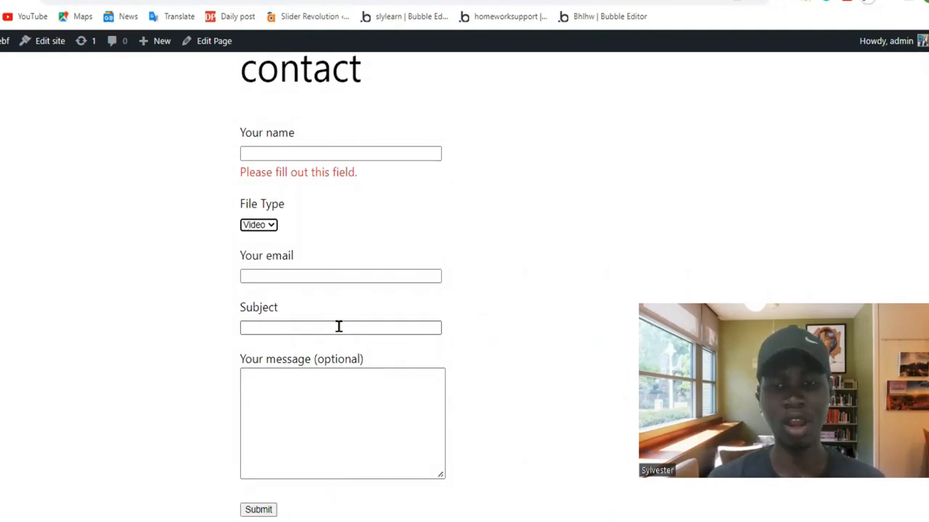
pyautogui.scroll(2, 338, 327)
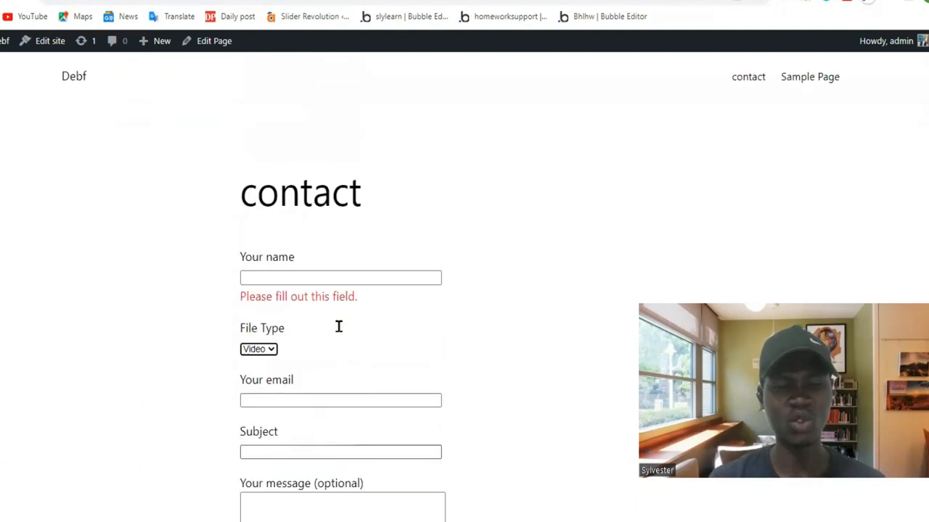
pyautogui.scroll(-2, 340, 333)
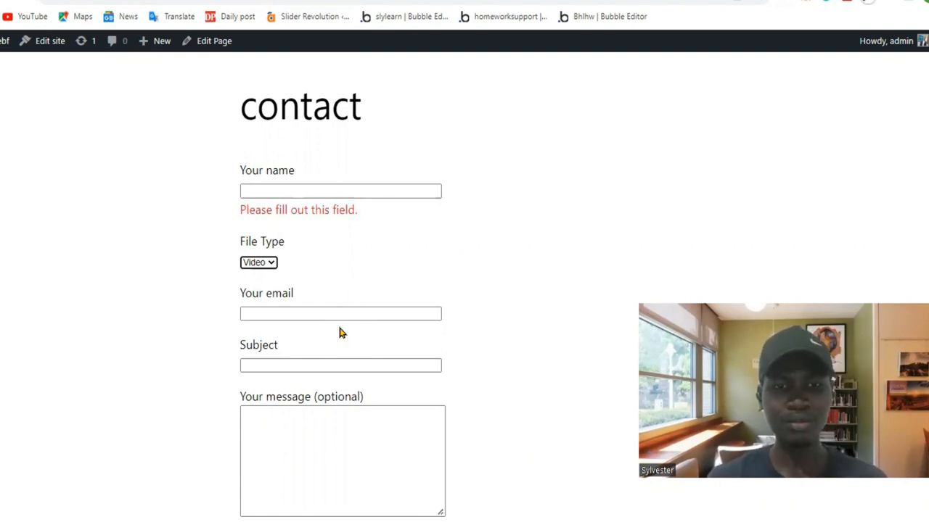
pyautogui.scroll(-3, 341, 332)
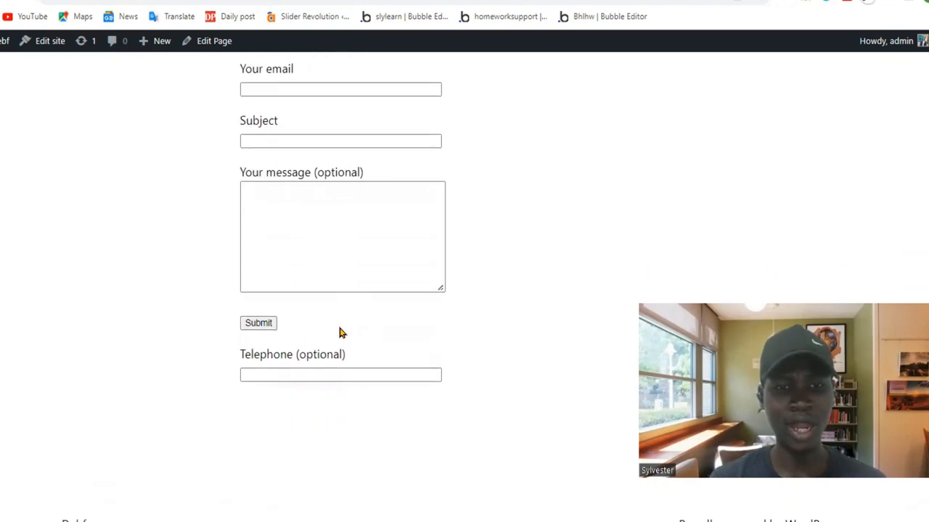
pyautogui.scroll(-1, 341, 332)
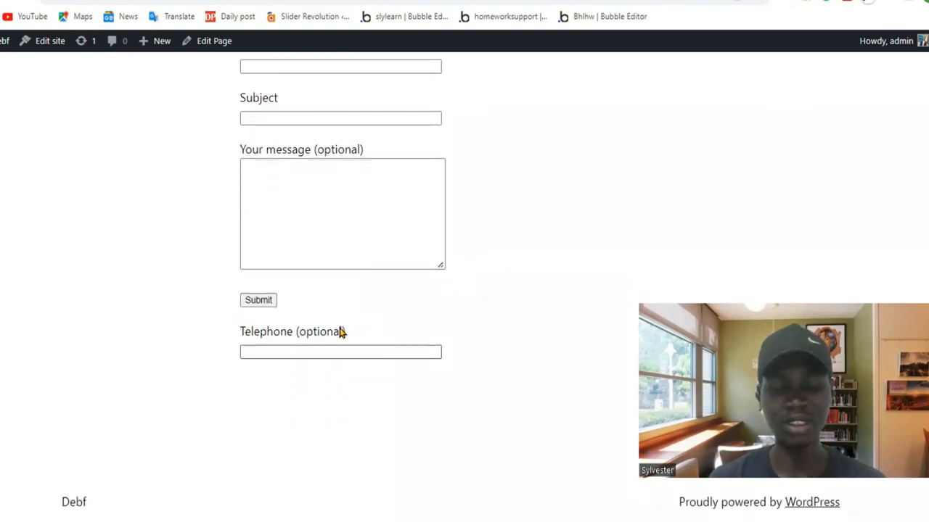
pyautogui.scroll(2, 341, 332)
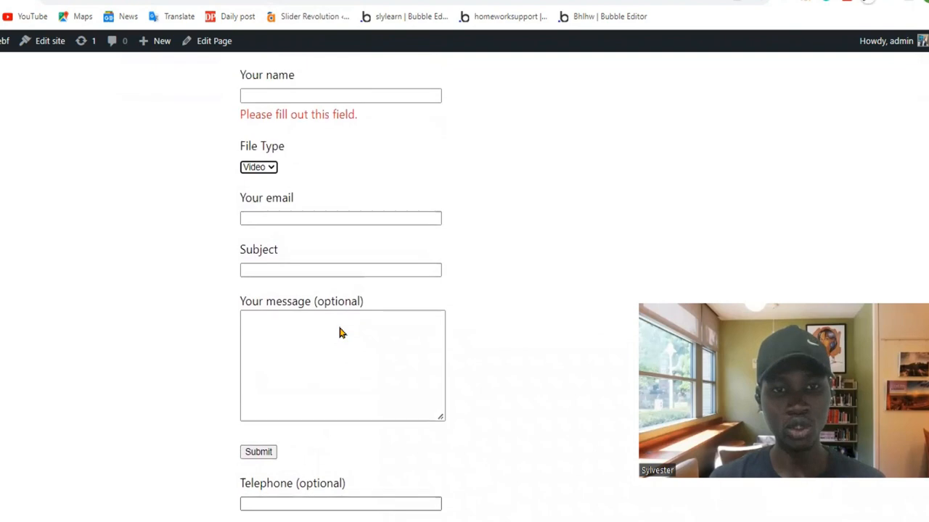
pyautogui.scroll(1, 341, 332)
pyautogui.scroll(-2, 314, 145)
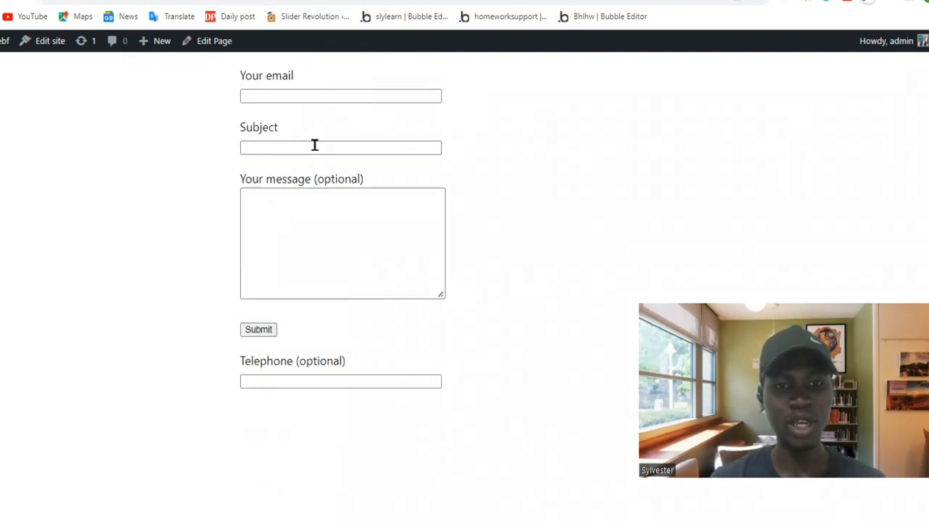
pyautogui.scroll(4, 314, 145)
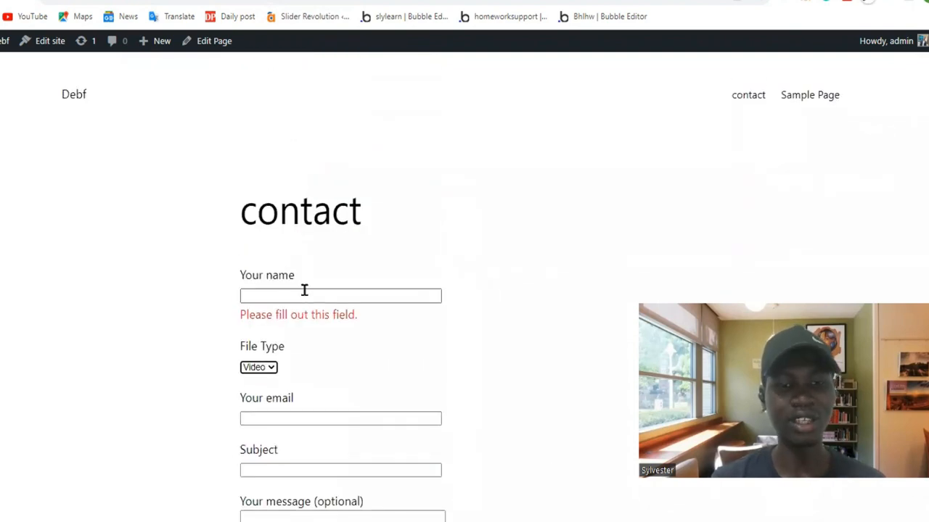
pyautogui.scroll(-3, 304, 291)
pyautogui.scroll(3, 303, 290)
# Open Contact form 1's mail template and review its mail-tags, address fields, subject, additional headers and message body.
pyautogui.hotkey('ctrl', 'Tab')
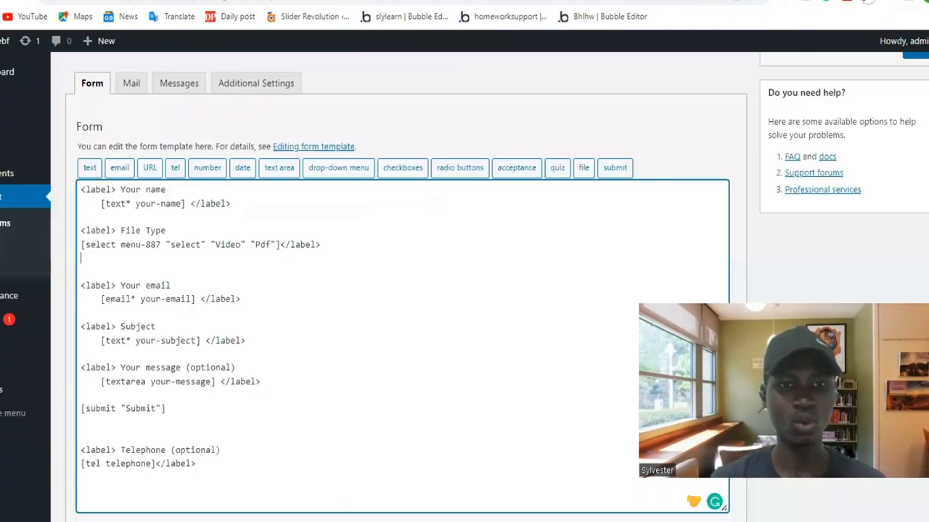
pyautogui.scroll(2, 218, 247)
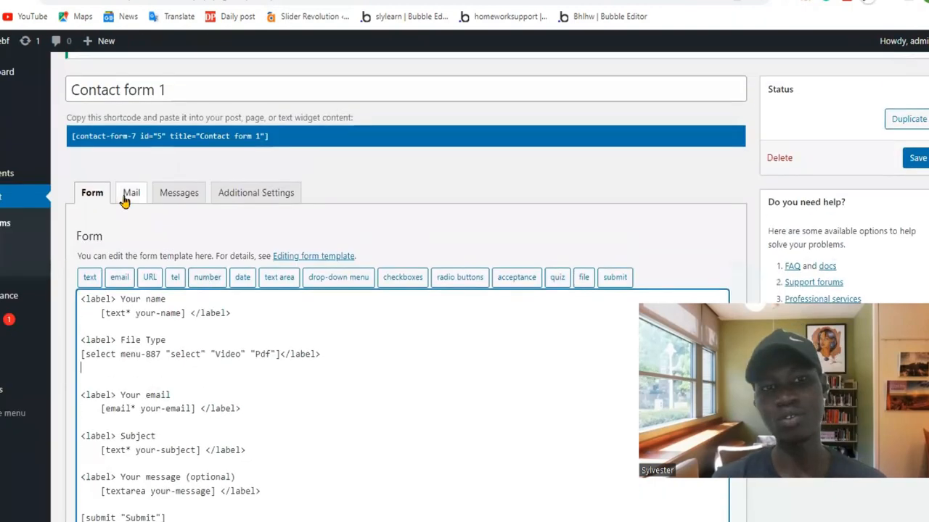
pyautogui.click(125, 201)
pyautogui.scroll(-2, 235, 245)
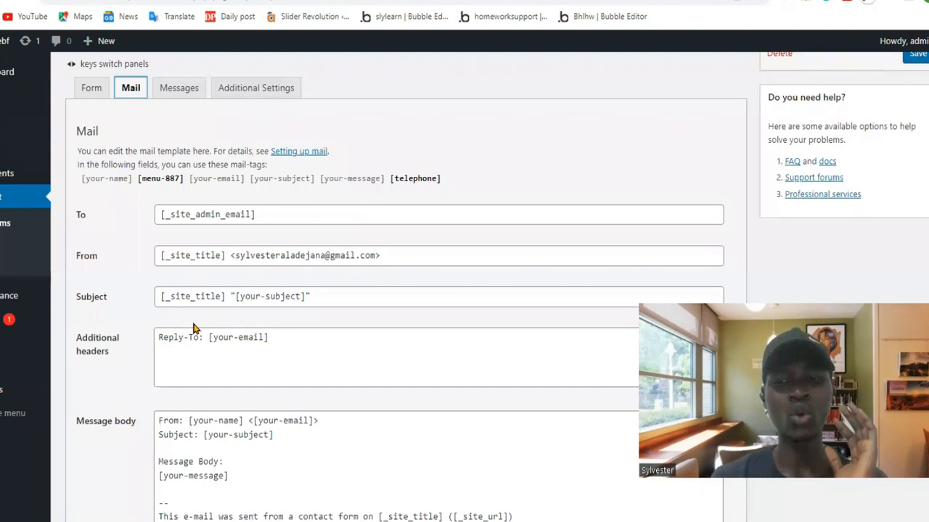
pyautogui.scroll(-2, 193, 329)
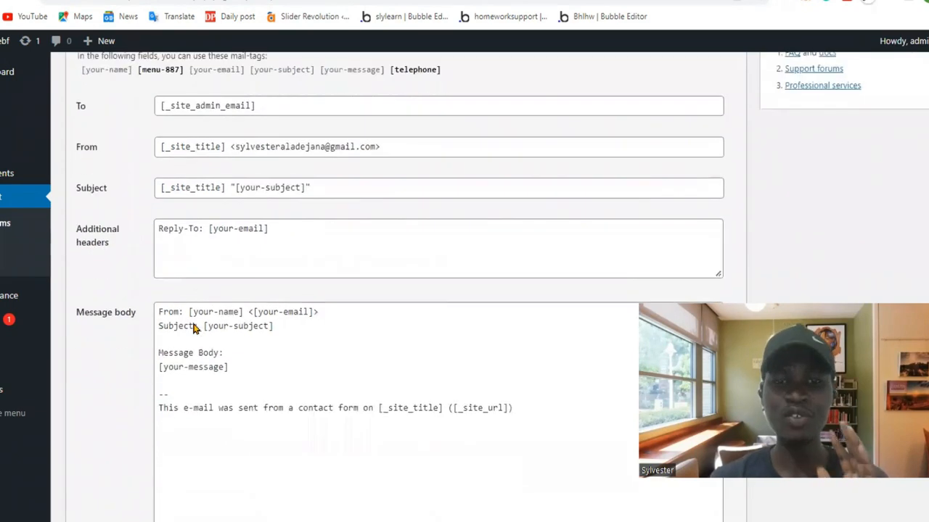
pyautogui.scroll(-2, 193, 329)
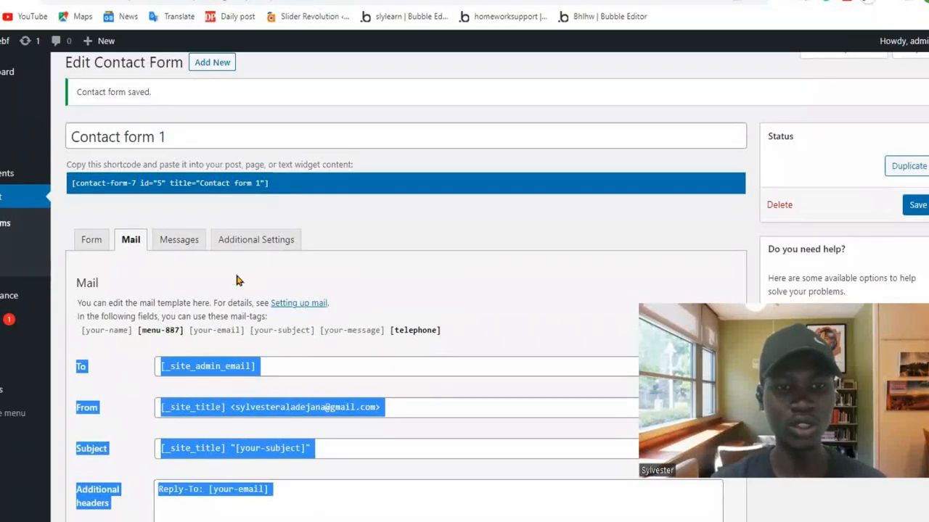
# Highlight the name "menu-887" in the form template's File Type tag and compare it with the mail template's mail-tags.
pyautogui.click(85, 242)
pyautogui.scroll(-2, 225, 342)
pyautogui.scroll(-1, 225, 343)
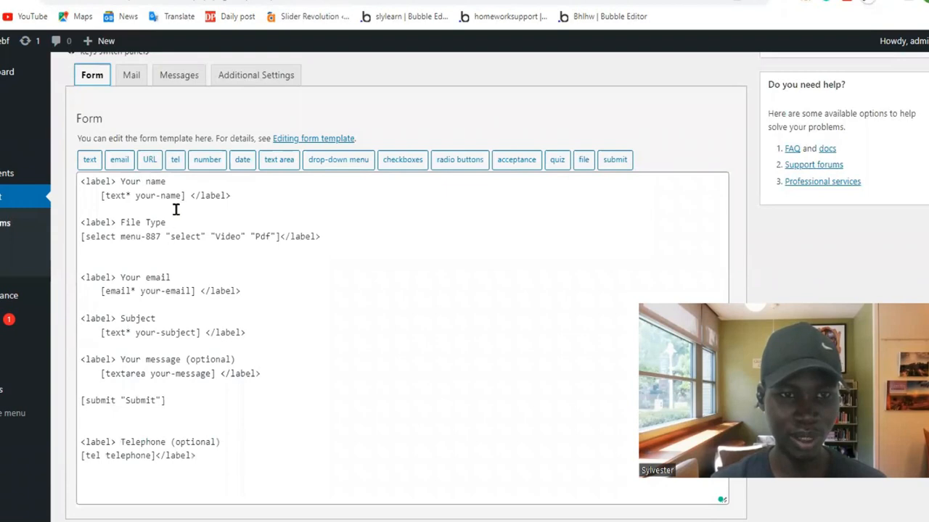
pyautogui.click(102, 238)
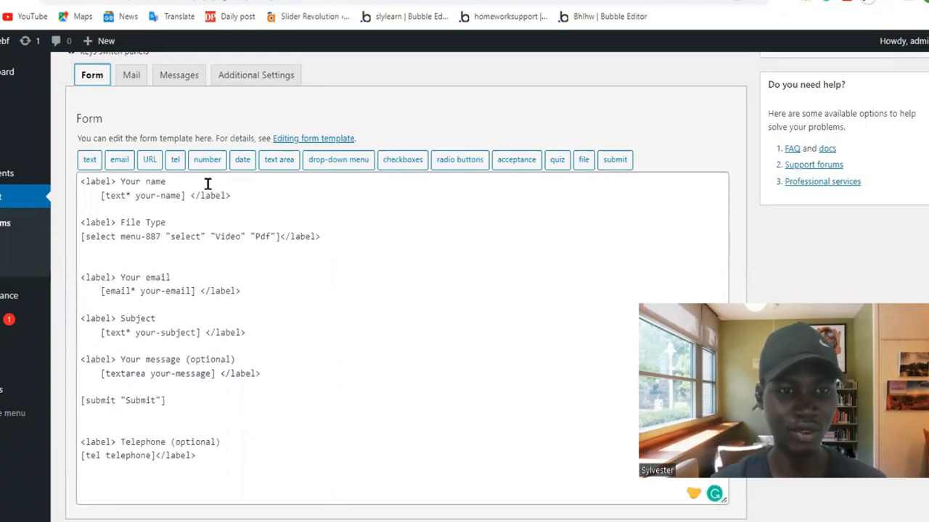
pyautogui.scroll(1, 207, 184)
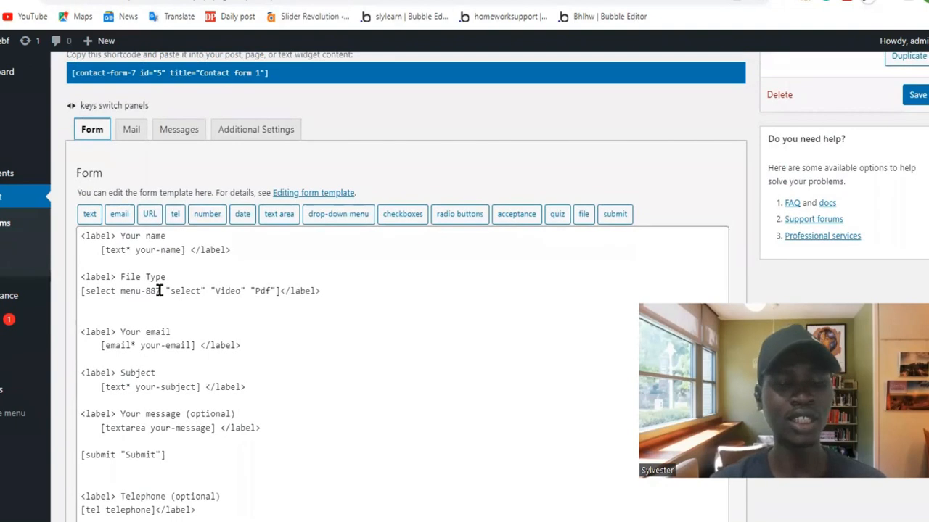
pyautogui.moveTo(158, 290); pyautogui.dragTo(118, 290)
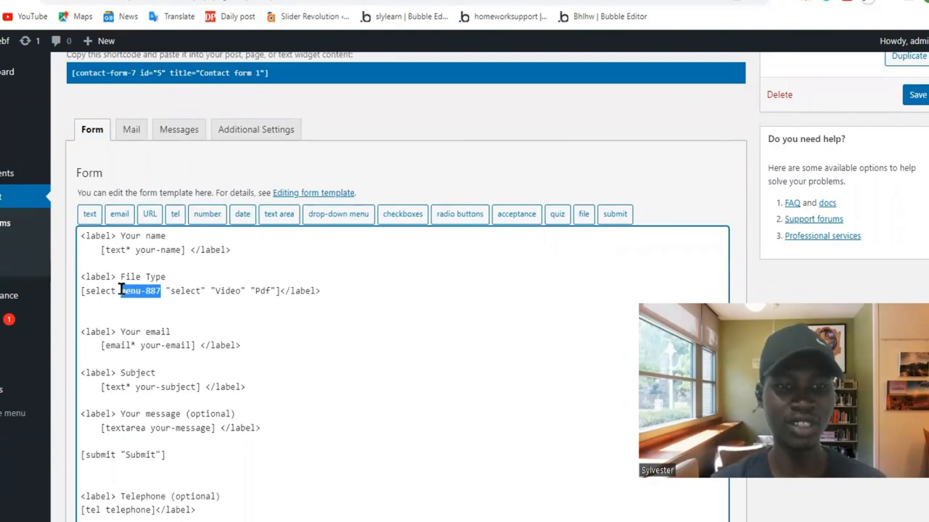
pyautogui.scroll(1, 167, 373)
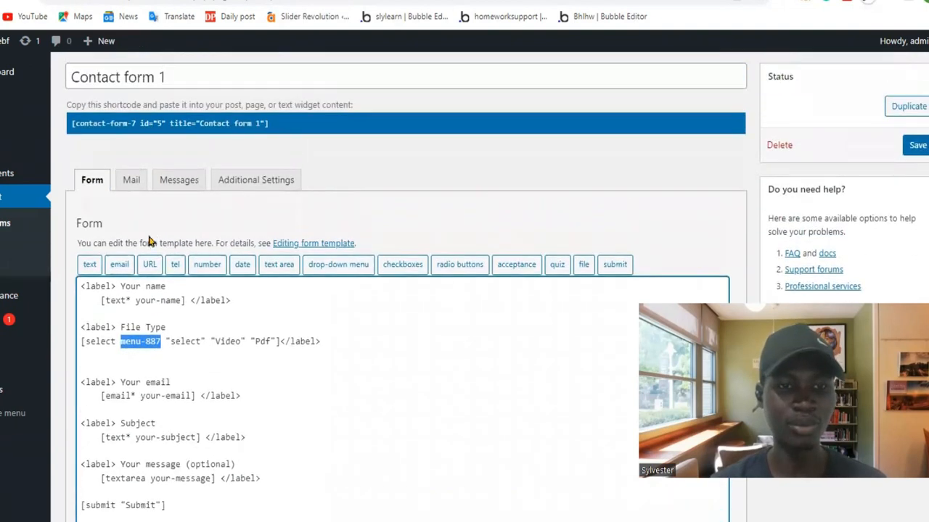
pyautogui.click(131, 181)
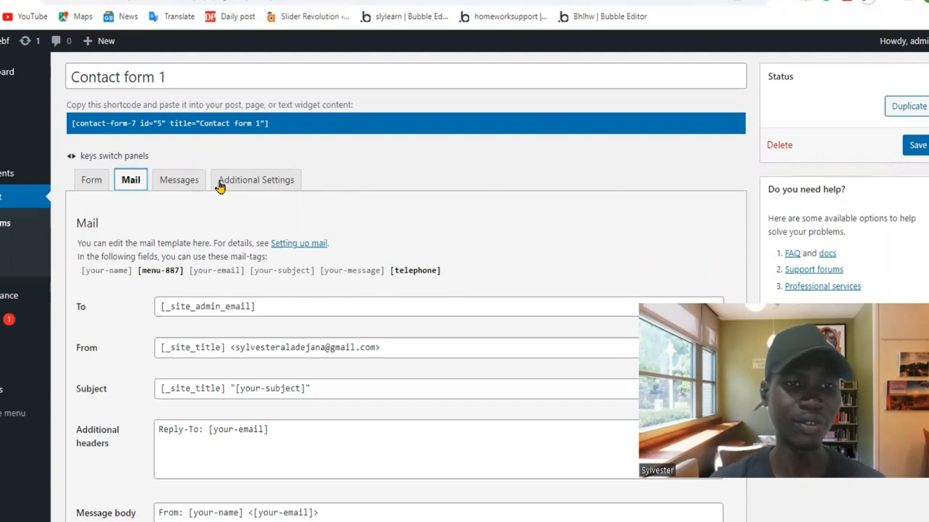
# Check the field tags in the form template once more and reopen the mail template.
pyautogui.click(93, 187)
pyautogui.scroll(-3, 214, 327)
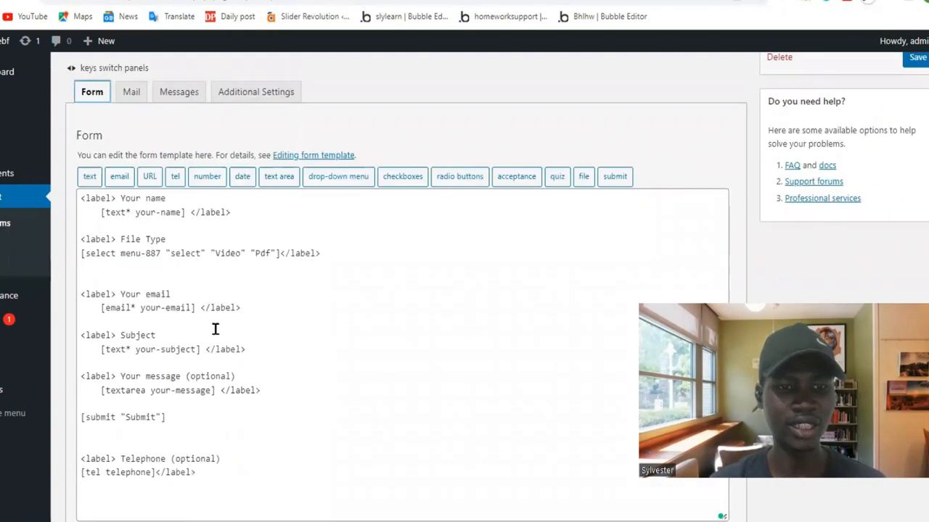
pyautogui.scroll(3, 213, 327)
pyautogui.click(142, 232)
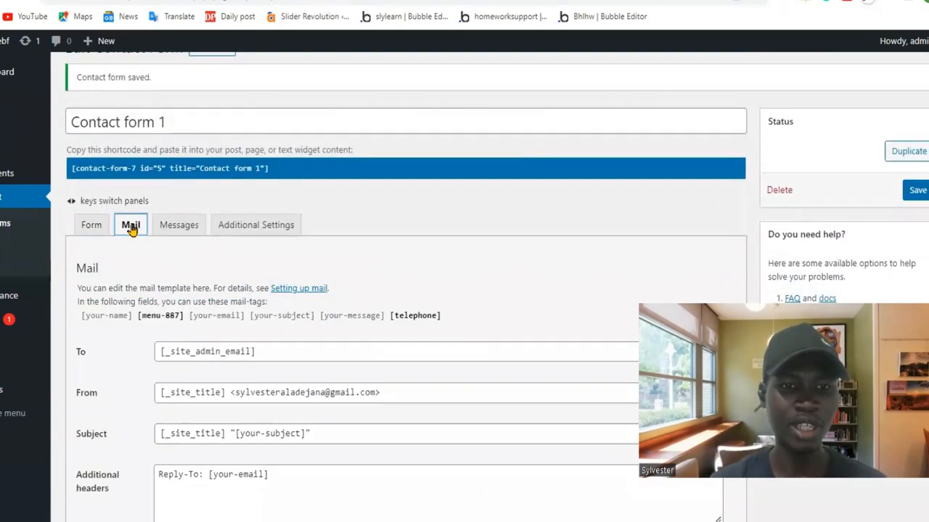
# Copy the [telephone] mail-tag into the message body on a new line below [your-message].
pyautogui.scroll(-1, 363, 291)
pyautogui.moveTo(391, 239); pyautogui.dragTo(444, 244)
pyautogui.hotkey('ctrl', 'c')
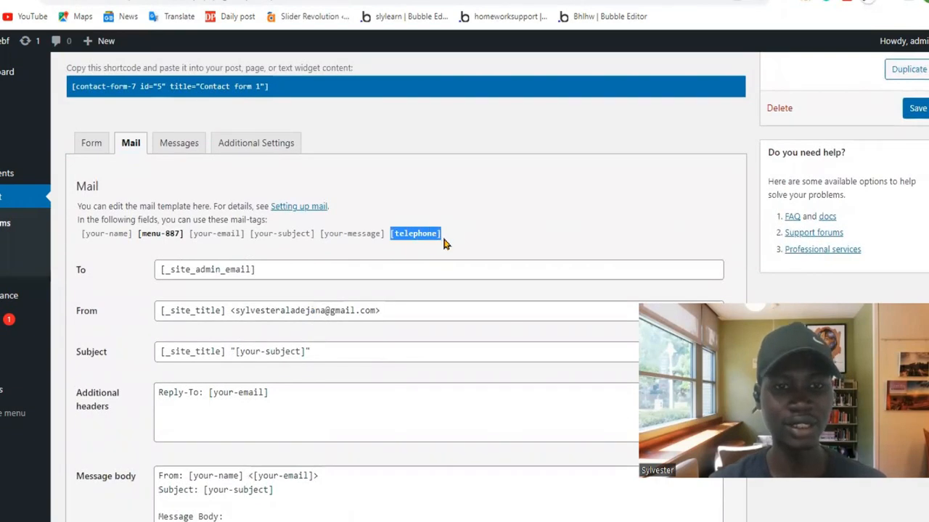
pyautogui.scroll(-2, 443, 240)
pyautogui.click(244, 359)
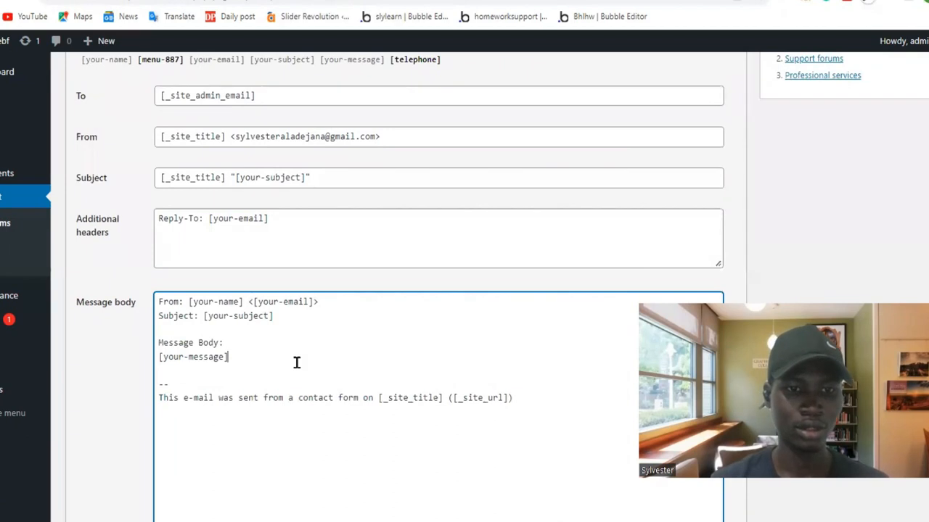
pyautogui.press('Return')
pyautogui.hotkey('ctrl', 'v')
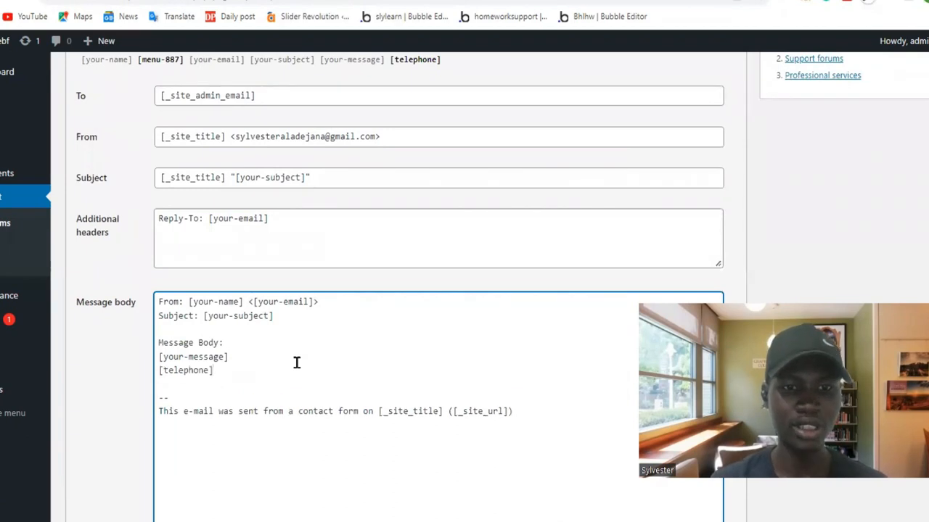
# Copy the [menu-887] mail-tag into the message body on a new line below [telephone].
pyautogui.scroll(-4, 296, 362)
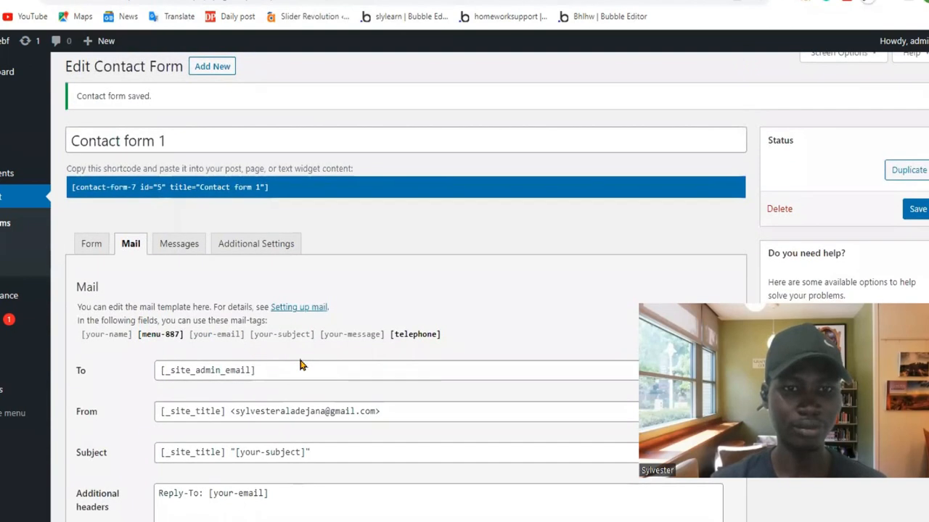
pyautogui.moveTo(137, 338); pyautogui.dragTo(188, 345)
pyautogui.hotkey('ctrl', 'c')
pyautogui.scroll(-4, 188, 347)
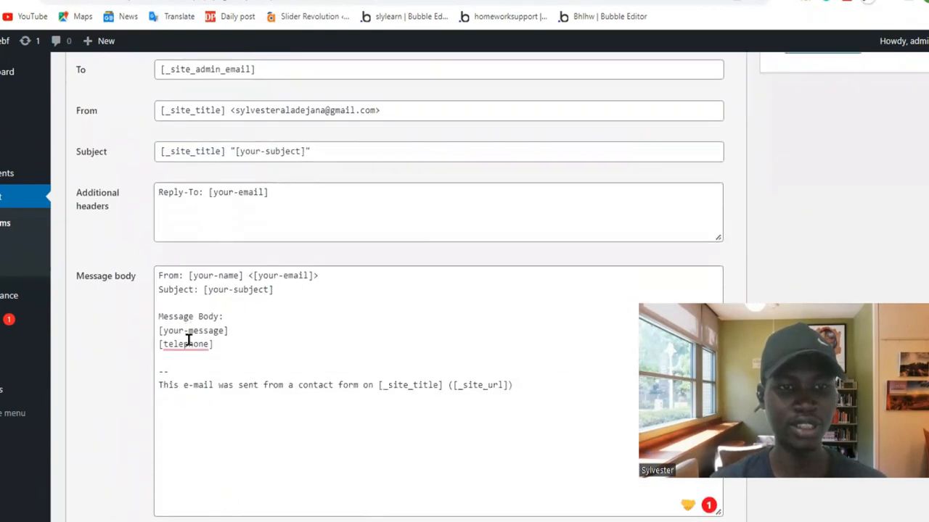
pyautogui.click(258, 341)
pyautogui.press('Return')
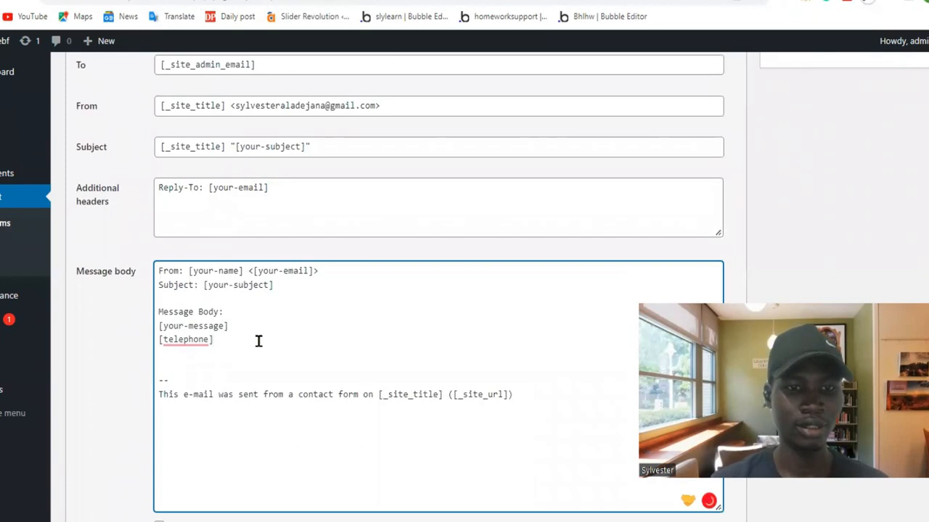
pyautogui.hotkey('ctrl', 'v')
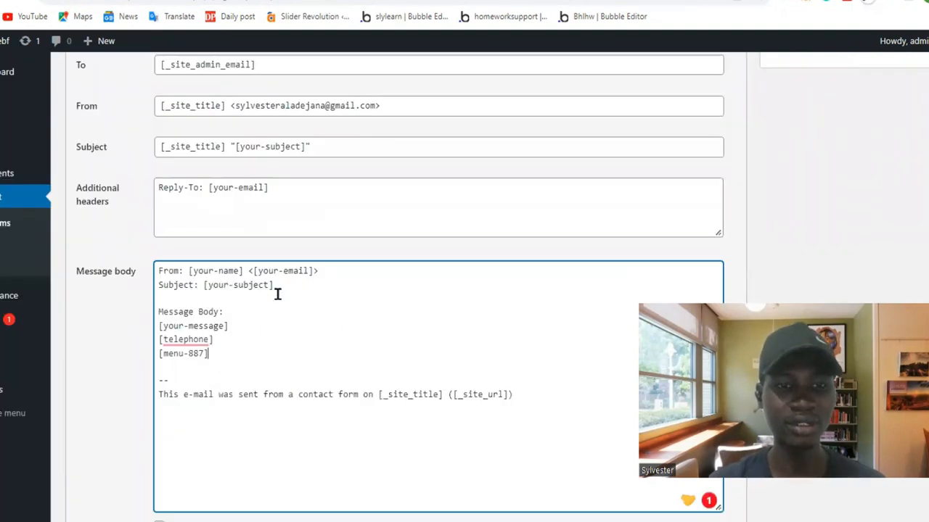
# Prefix the [telephone] tag with "Telephone:" and the [your-message] tag with "Message:" in the message body.
pyautogui.scroll(-2, 275, 293)
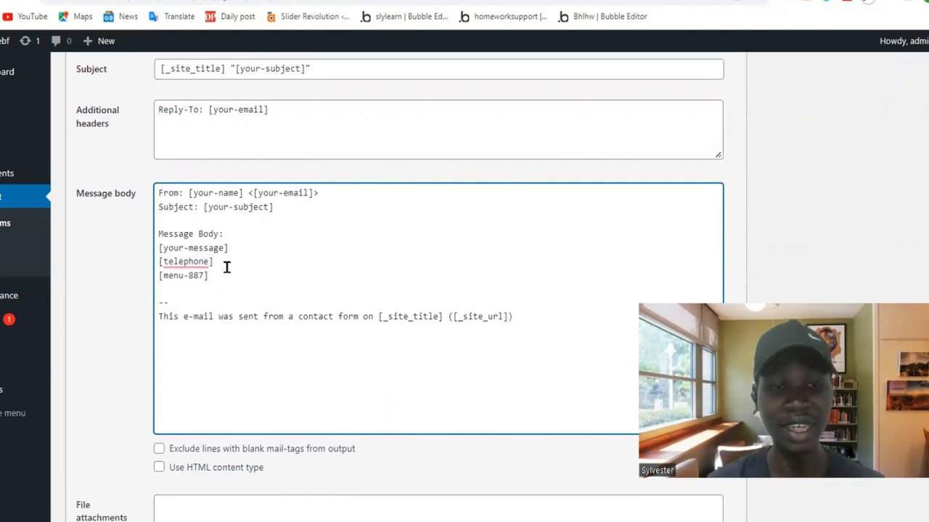
pyautogui.click(234, 275)
pyautogui.press('Return')
pyautogui.press('Return')
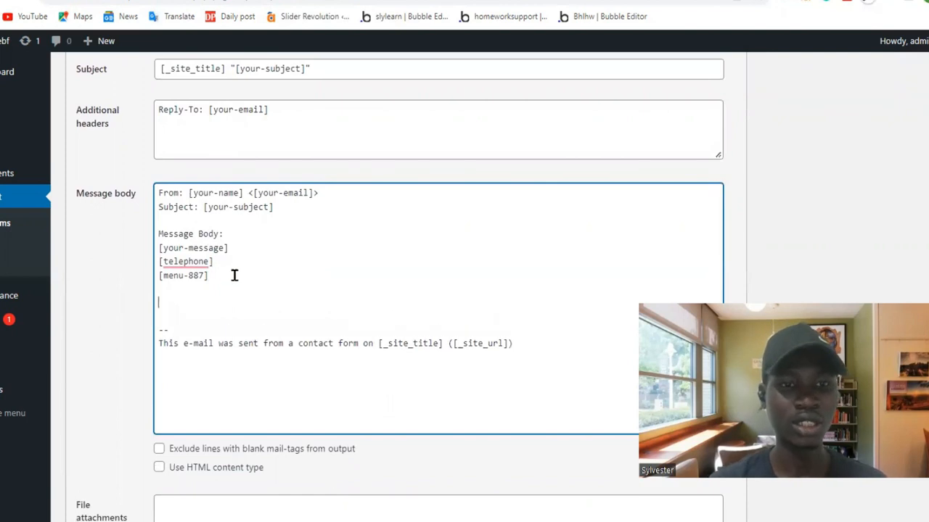
pyautogui.write('Telepho')
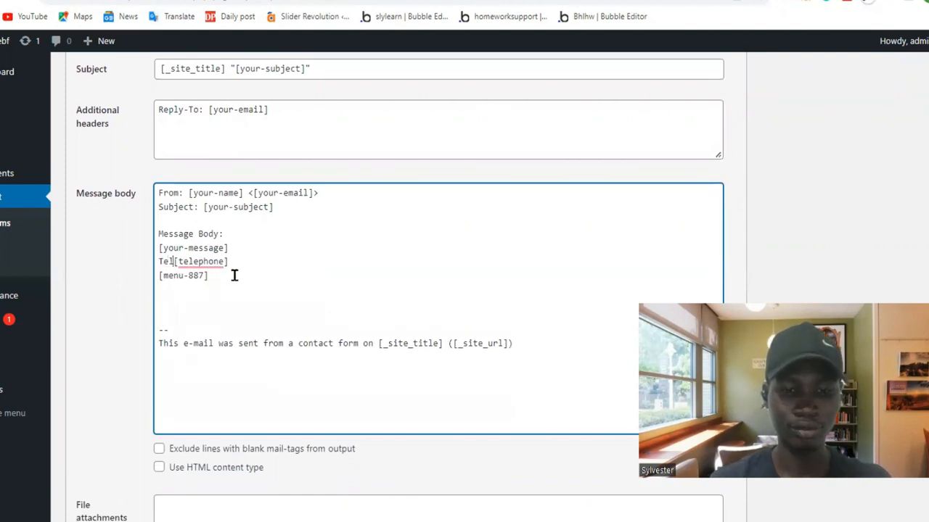
pyautogui.write('ne:')
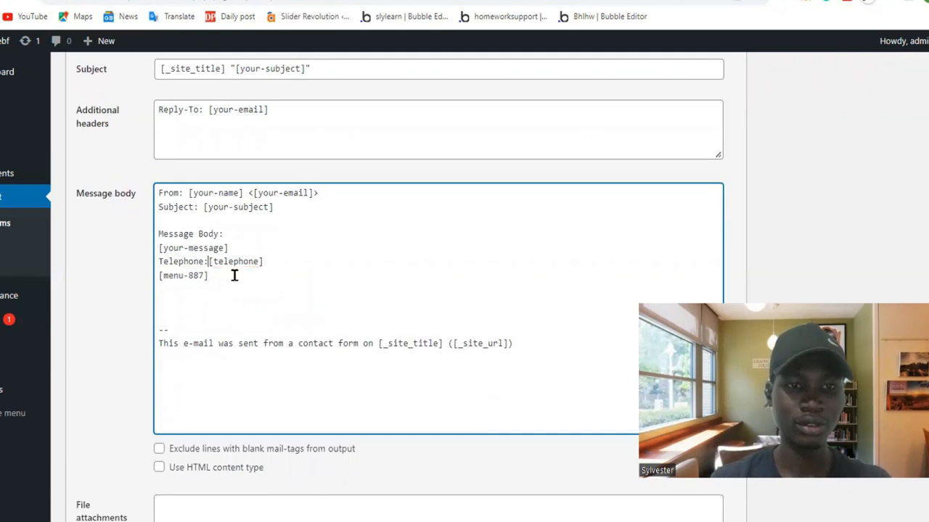
pyautogui.click(157, 251)
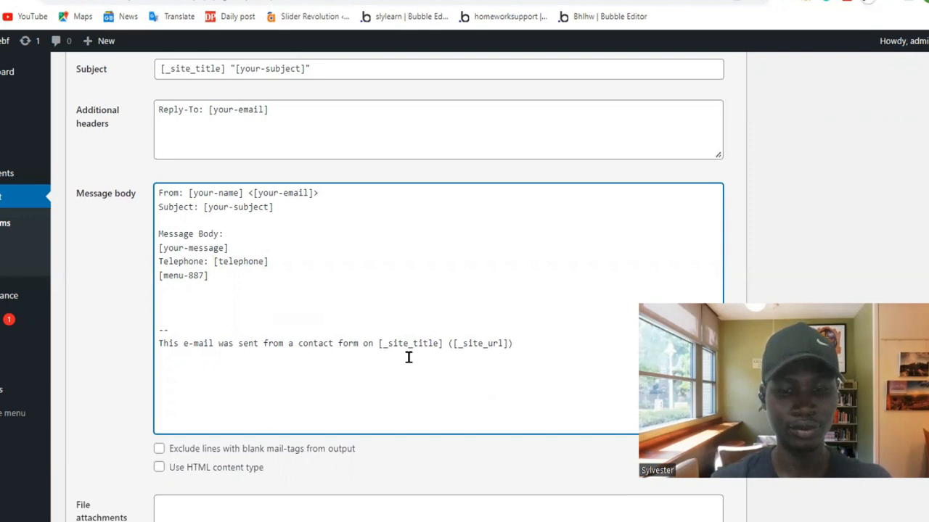
pyautogui.write('Message:')
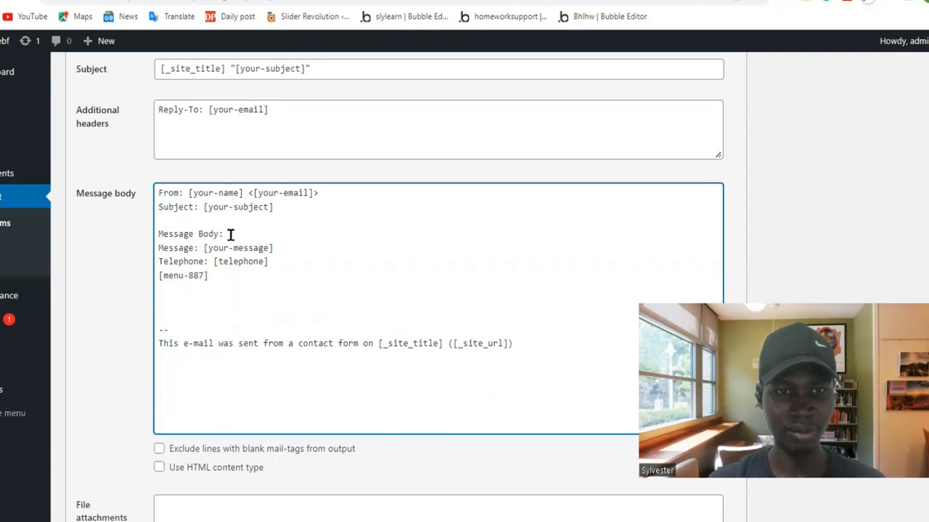
# Replace the "Message Body:" line with "A new entry has been submitted for attention" and insert a blank line below it.
pyautogui.moveTo(226, 234); pyautogui.dragTo(156, 235)
pyautogui.press('BackSpace')
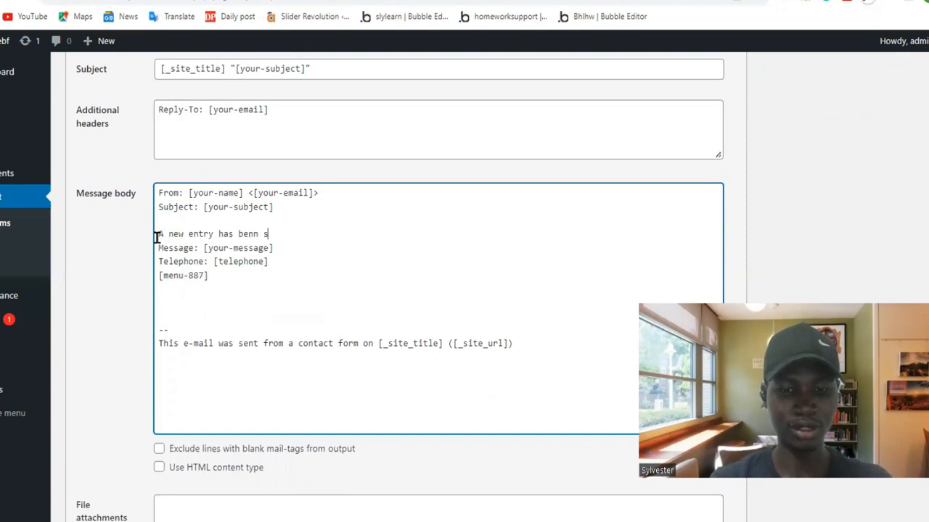
pyautogui.write('A new entry has benn submitted')
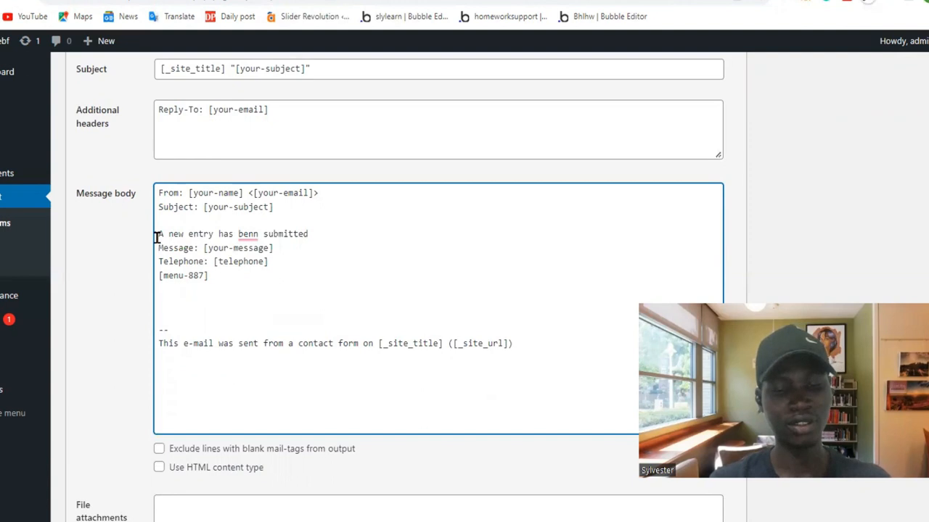
pyautogui.write(' for att')
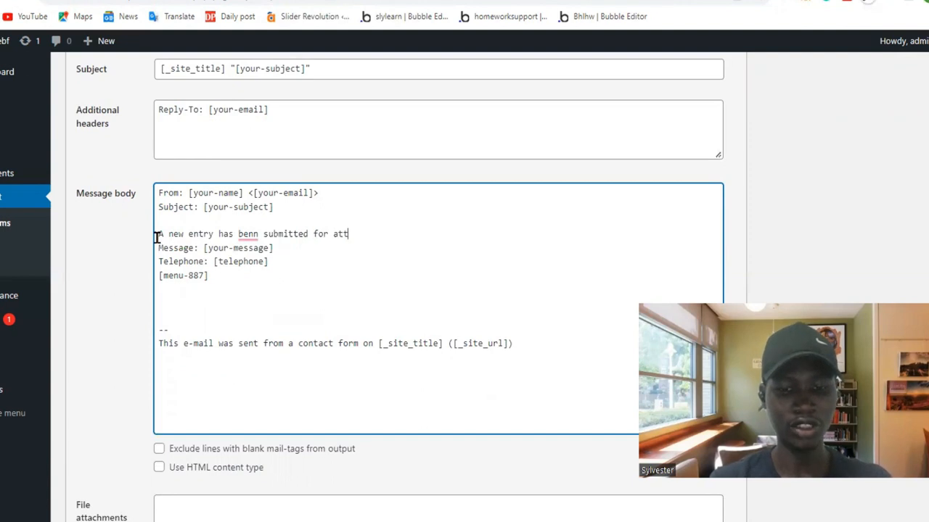
pyautogui.write('ention')
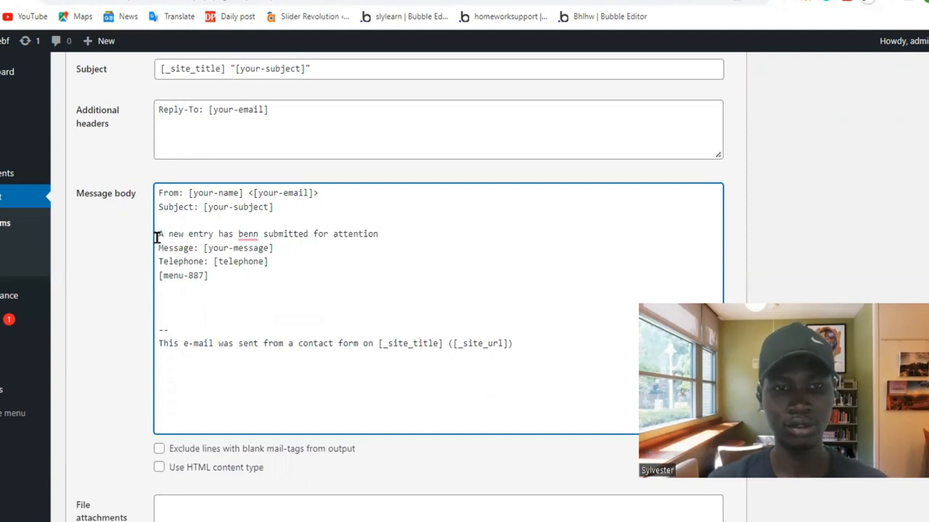
pyautogui.moveTo(243, 235)
pyautogui.click(251, 258)
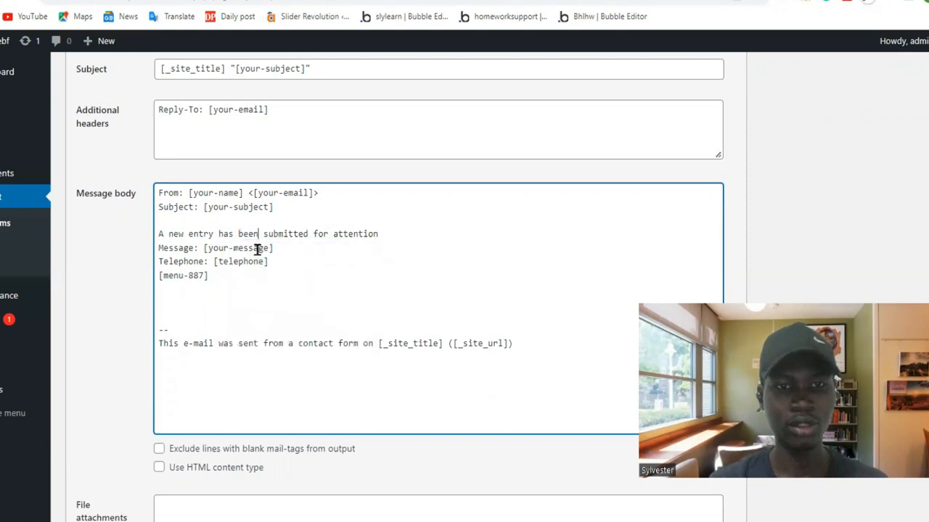
pyautogui.click(399, 232)
pyautogui.press('Return')
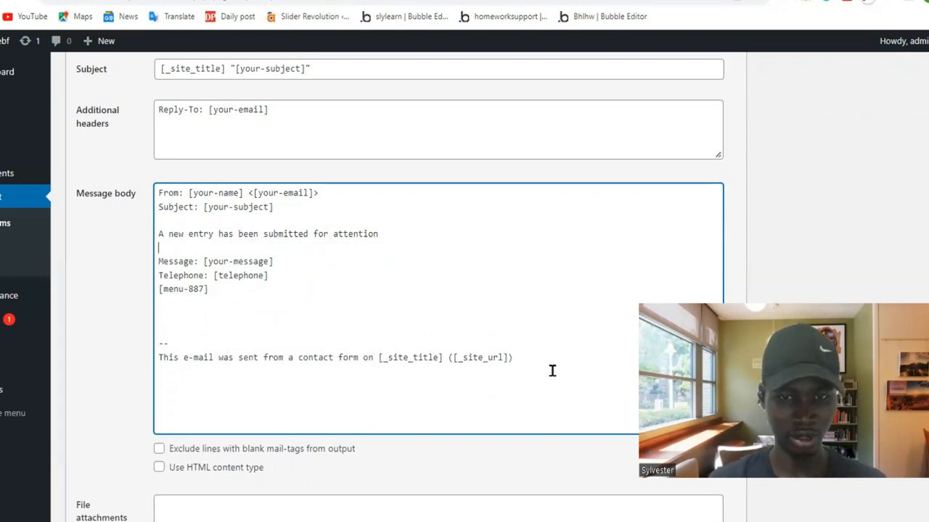
# Delete the "This e-mail was sent from a contact form" footer and its separator from the end of the message body.
pyautogui.moveTo(512, 357); pyautogui.dragTo(155, 367)
pyautogui.press('BackSpace')
pyautogui.press('BackSpace')
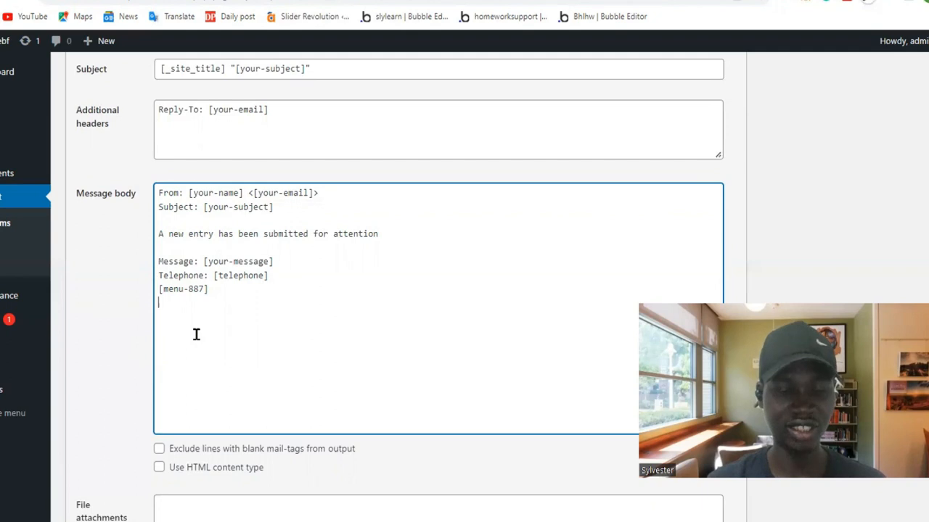
pyautogui.scroll(4, 196, 334)
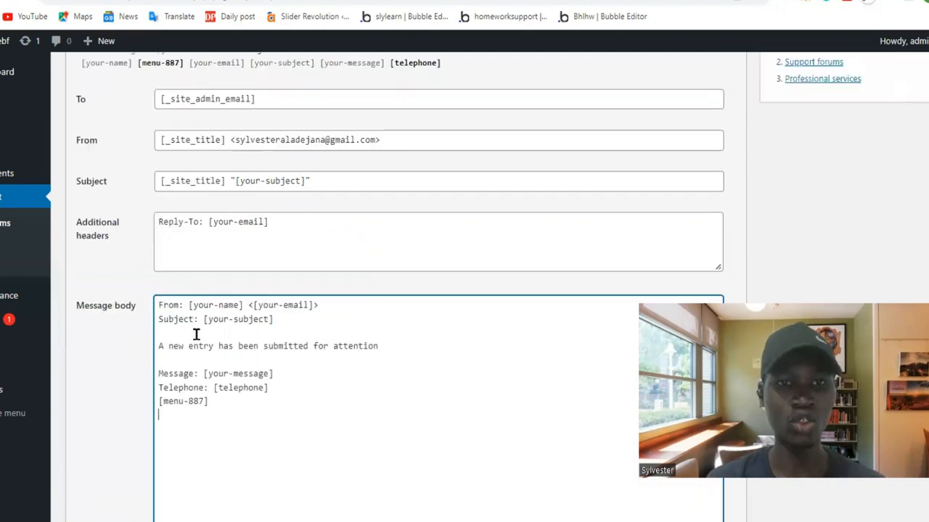
pyautogui.scroll(-2, 239, 341)
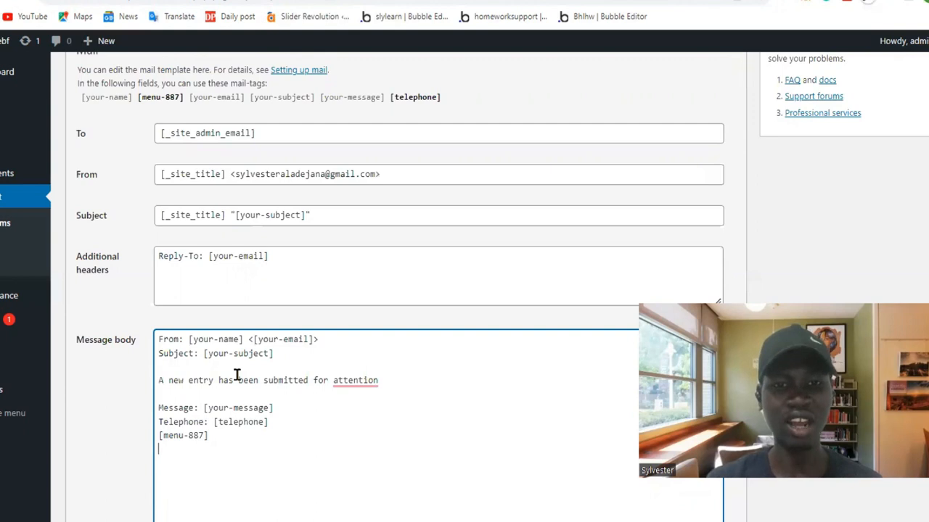
# Look through the contact form's response messages and its additional settings.
pyautogui.scroll(-3, 237, 374)
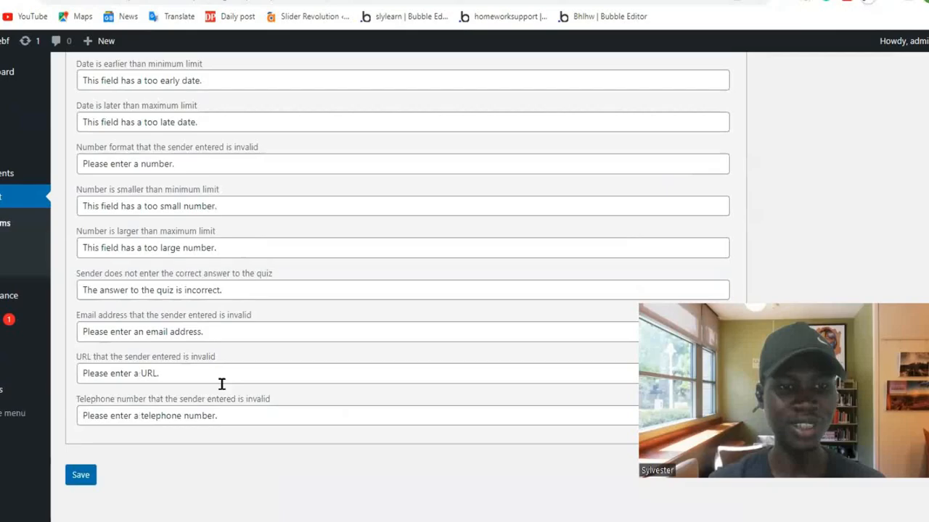
pyautogui.scroll(15, 221, 384)
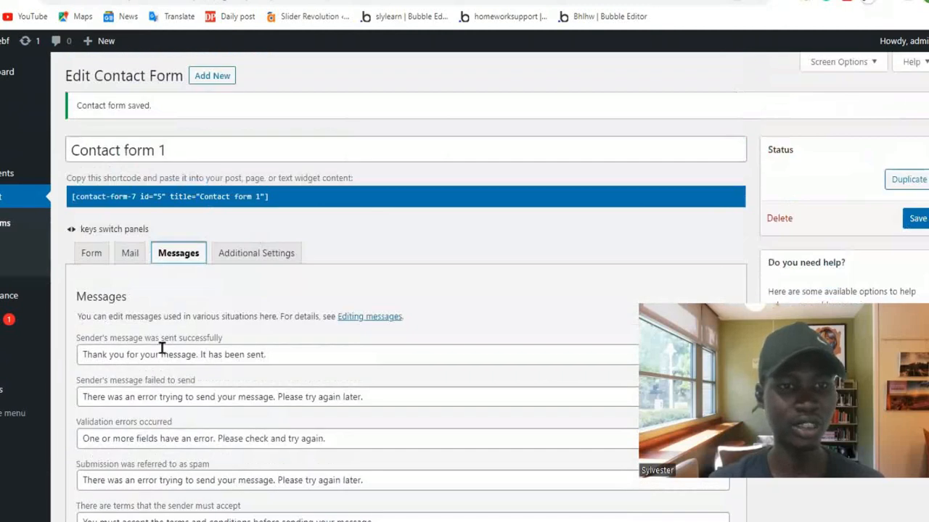
pyautogui.click(255, 254)
# Reopen the mail template, highlight the [_site_admin_email] recipient and review the edited fields.
pyautogui.click(128, 256)
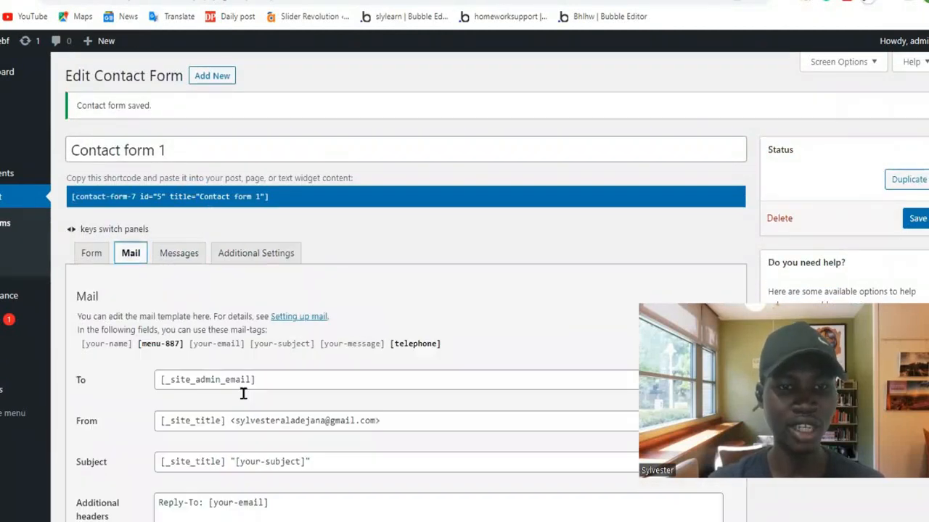
pyautogui.scroll(-2, 243, 393)
pyautogui.scroll(-1, 243, 393)
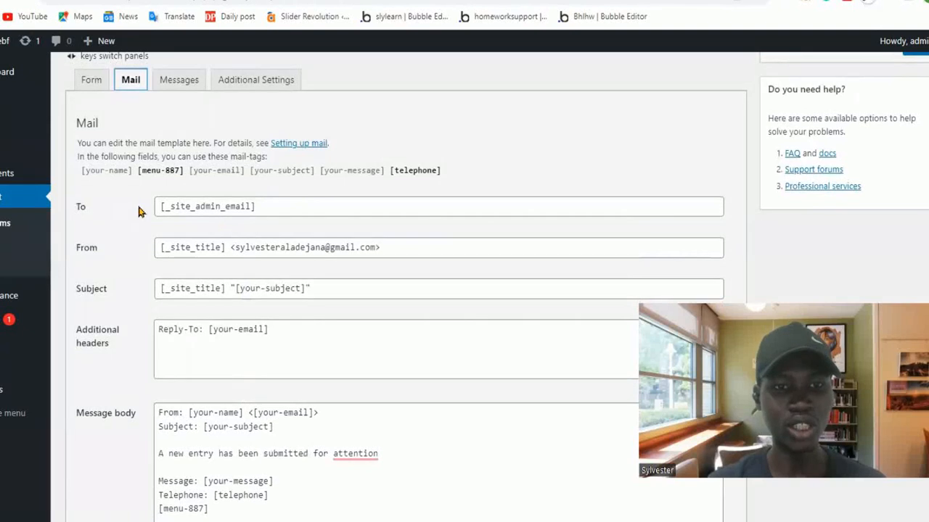
pyautogui.moveTo(154, 208); pyautogui.dragTo(315, 232)
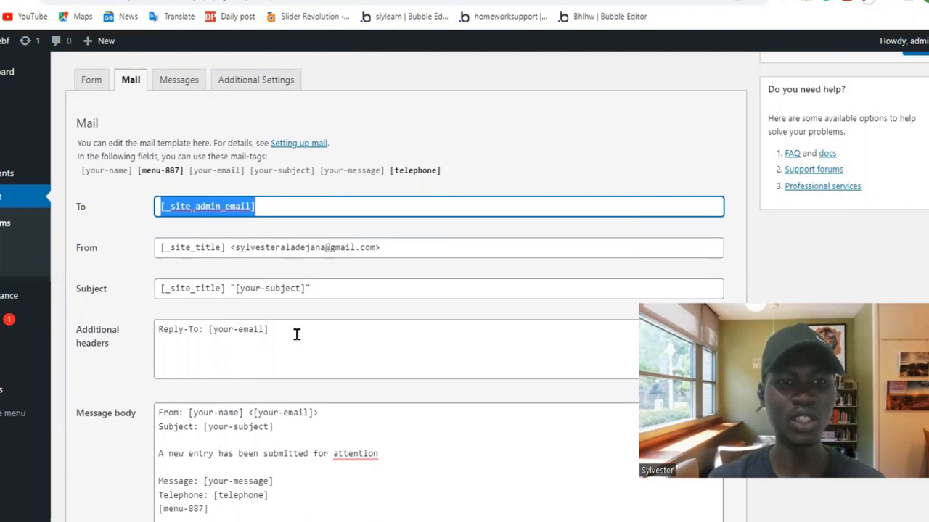
pyautogui.scroll(-1, 272, 392)
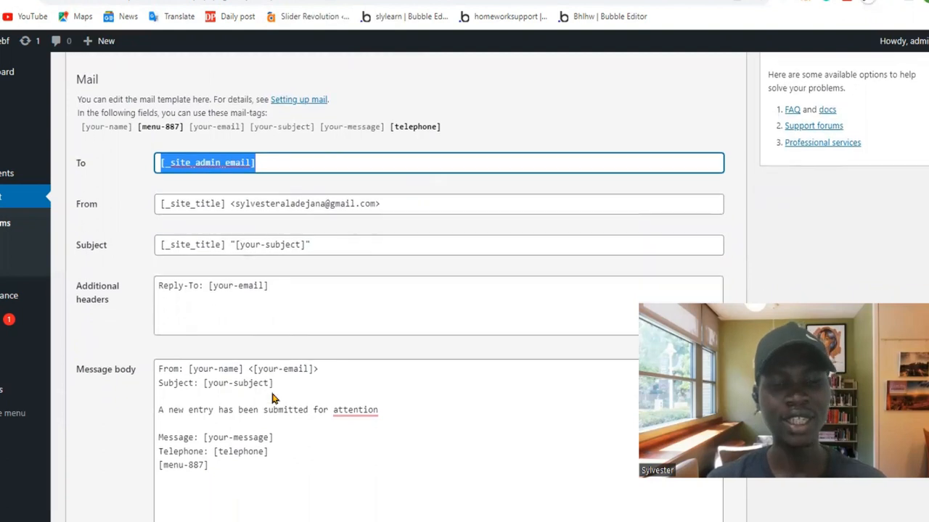
pyautogui.scroll(2, 272, 392)
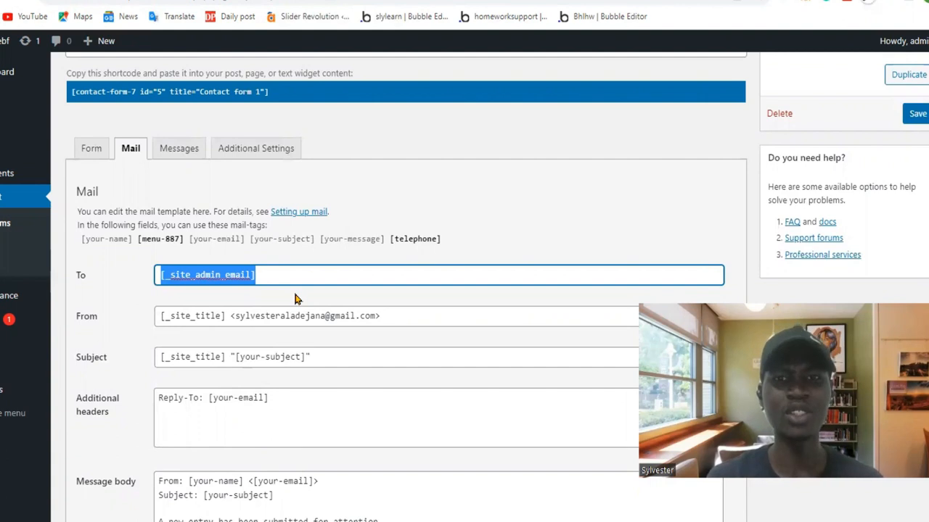
# On the published contact page, fill in a placeholder name and a test e-mail address.
pyautogui.click(362, 1)
pyautogui.scroll(-3, 365, 326)
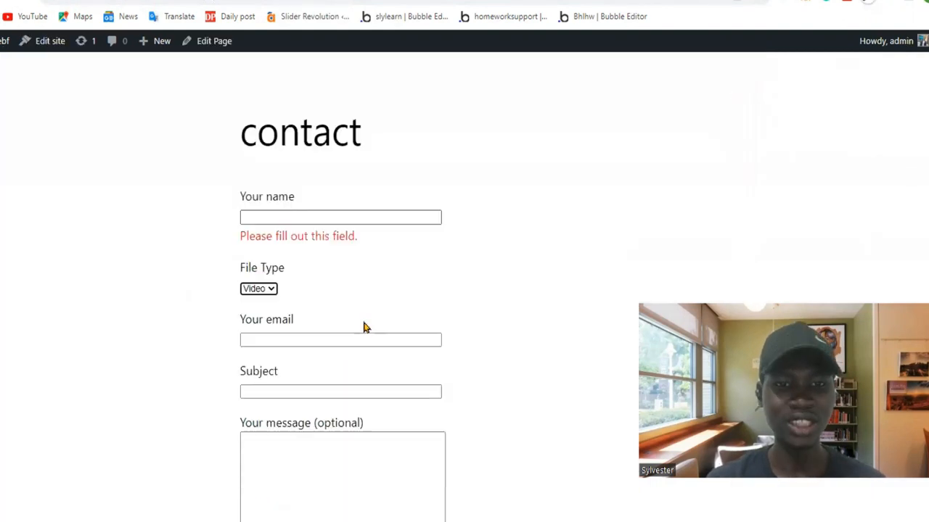
pyautogui.scroll(3, 364, 326)
pyautogui.click(278, 293)
pyautogui.write('df')
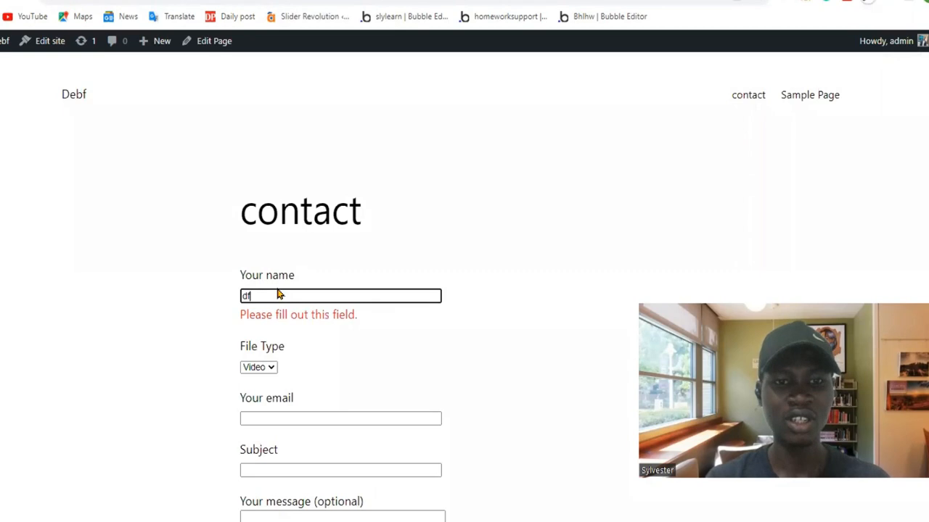
pyautogui.write('kjfd')
pyautogui.click(273, 402)
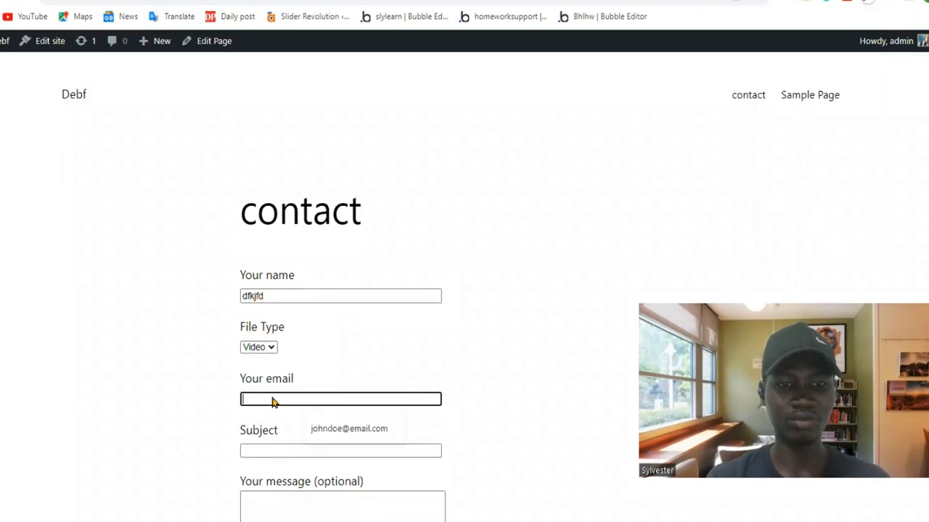
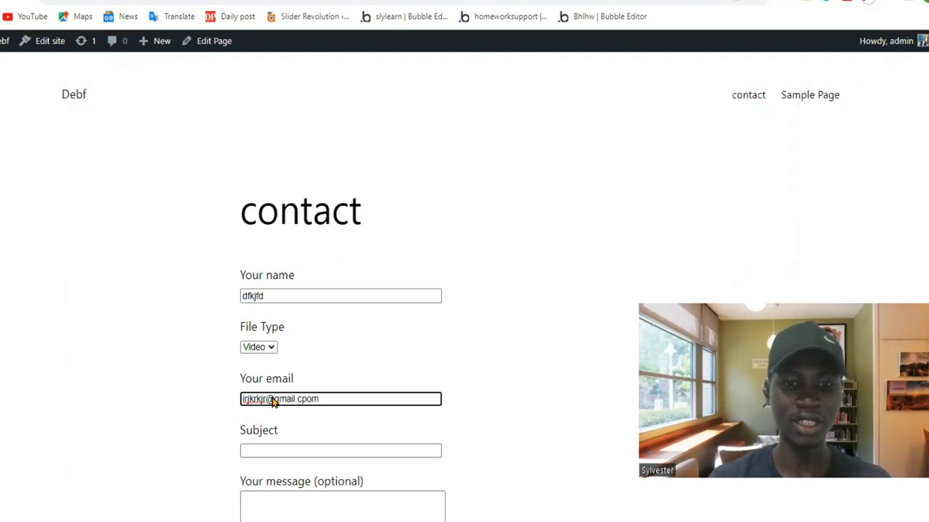
# Enter "kjfdjufdjfkj" as the subject and fill the optional message with random placeholder text starting with "kjdjrkd".
pyautogui.scroll(-3, 273, 401)
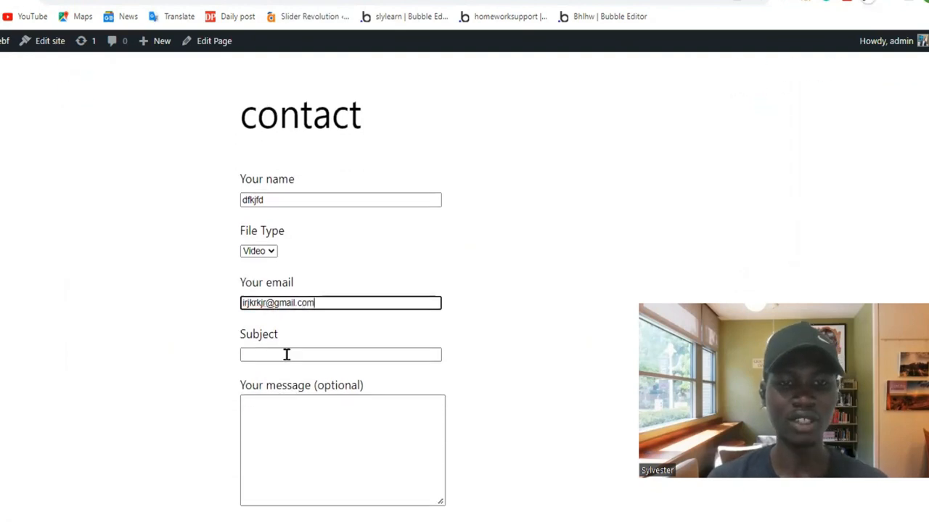
pyautogui.click(286, 354)
pyautogui.write('kjfdjufdjfkj')
pyautogui.click(301, 399)
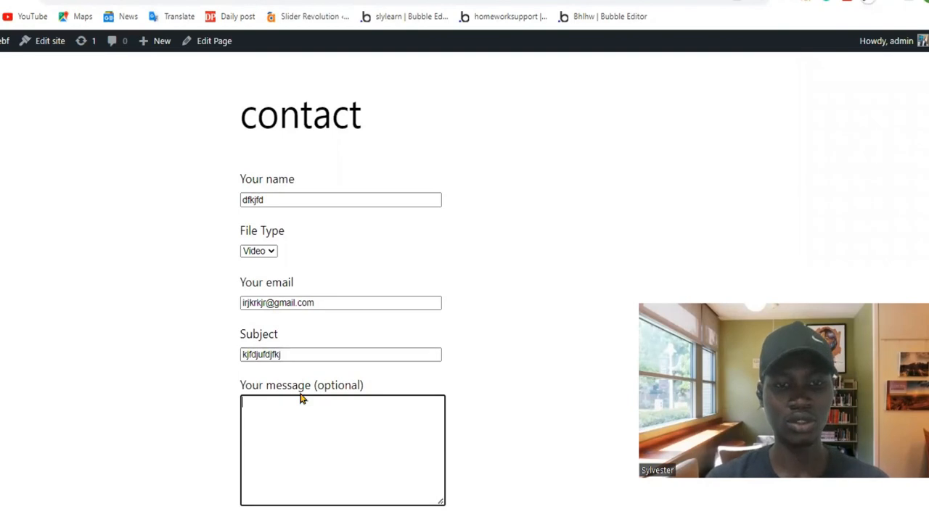
pyautogui.write('kjdjrkd')
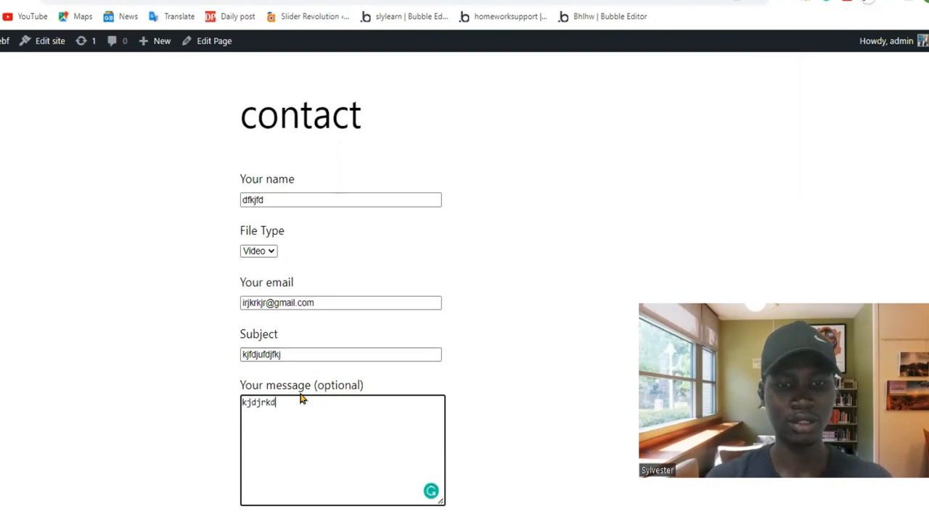
pyautogui.write('fffffffffffffffffffffffffffffffffffffffffflnb')
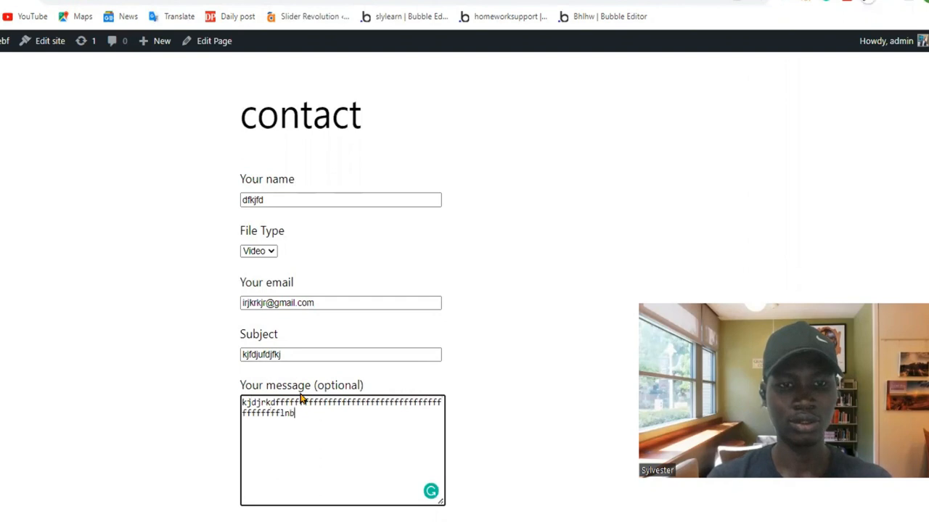
pyautogui.write('rebloiugbfd')
# Submit the contact form with the optional telephone field left empty and highlight the response message below it.
pyautogui.scroll(-3, 303, 399)
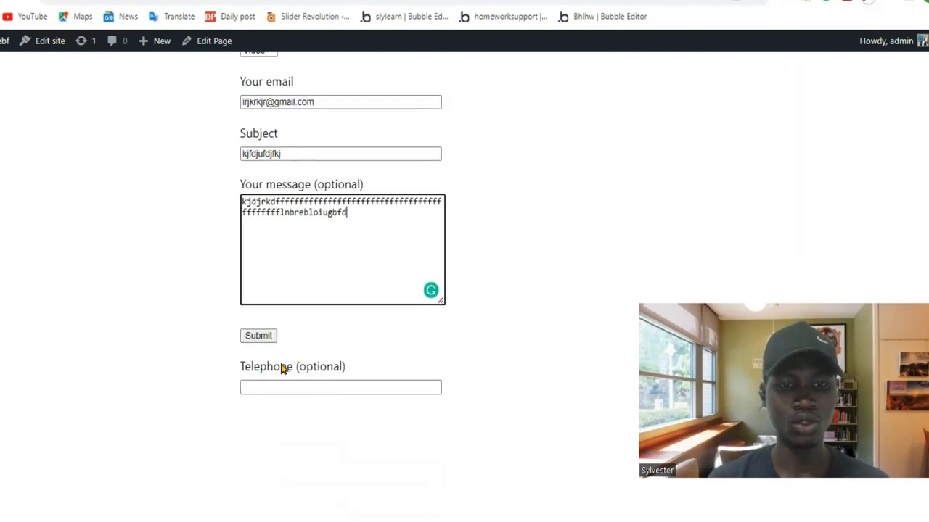
pyautogui.click(278, 386)
pyautogui.click(262, 339)
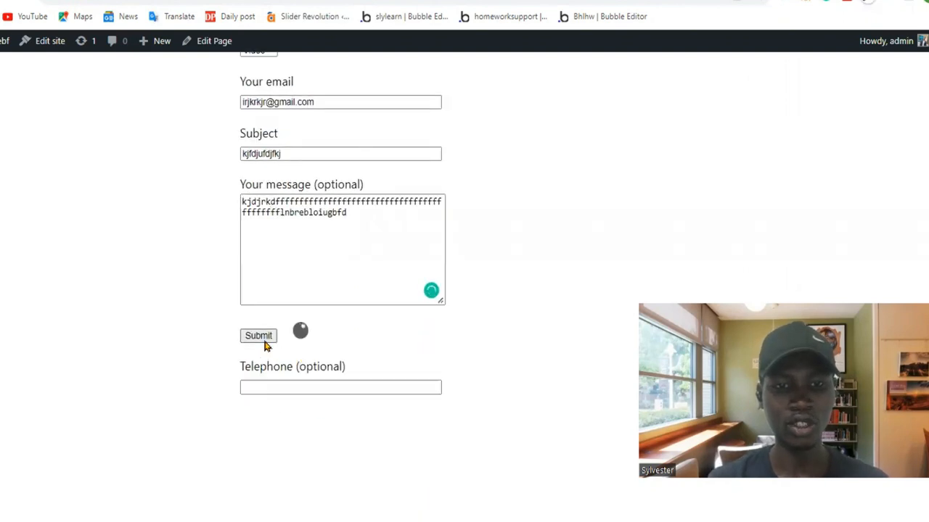
pyautogui.scroll(-1, 427, 385)
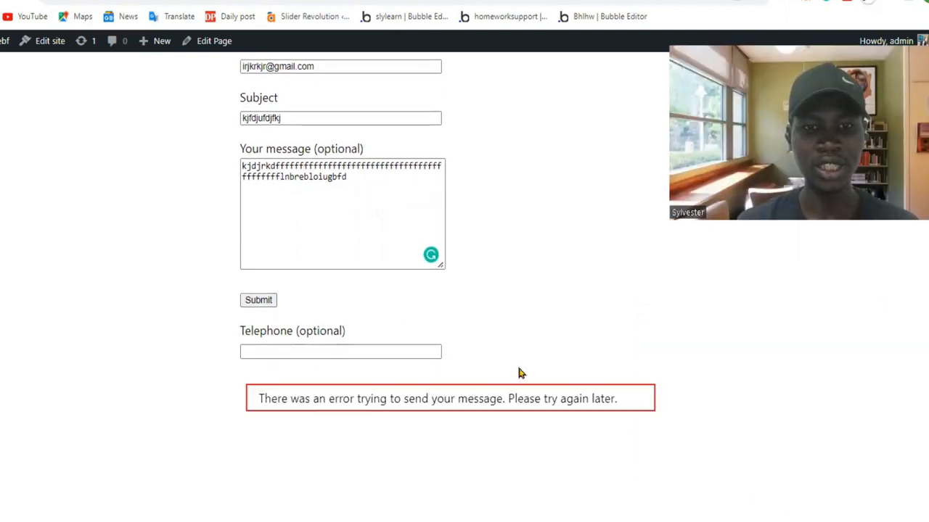
pyautogui.moveTo(258, 399); pyautogui.dragTo(537, 395)
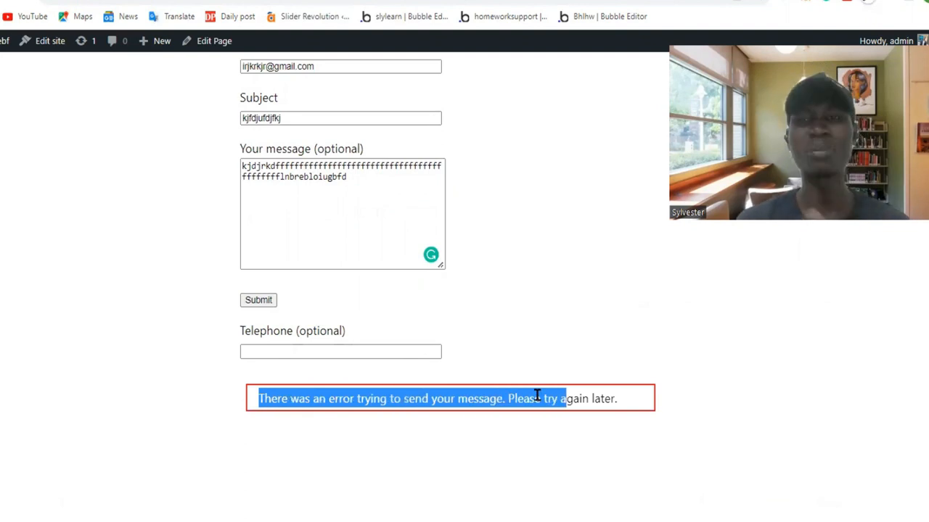
# Review the mail and form templates of the contact form again, then recheck the submission response on the contact page.
pyautogui.click(280, 2)
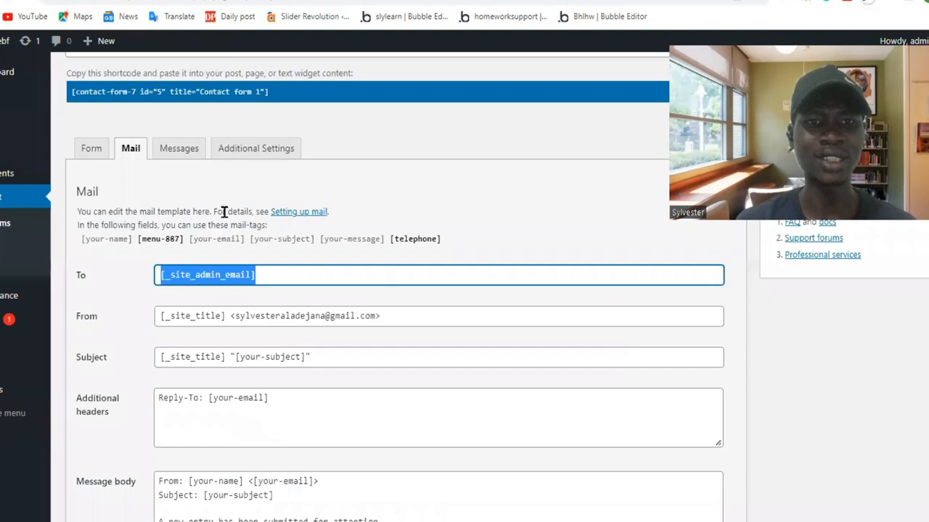
pyautogui.click(128, 157)
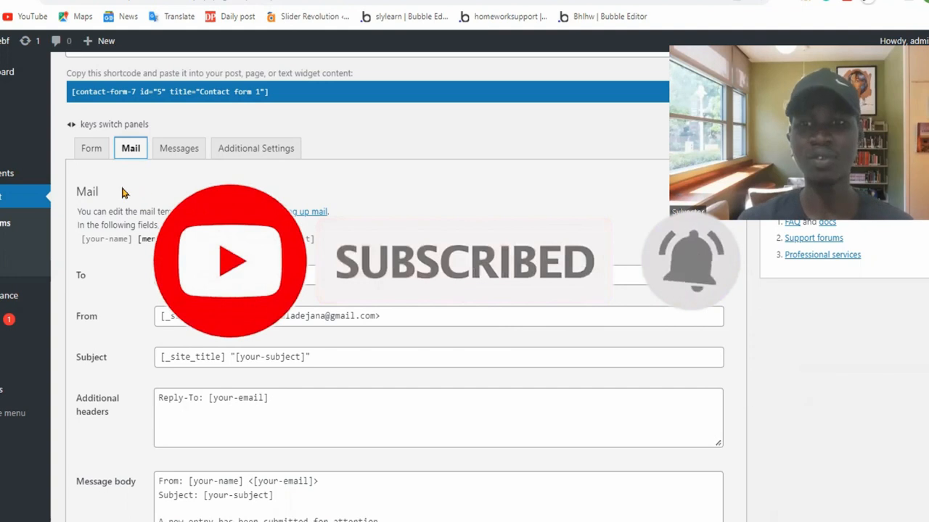
pyautogui.click(91, 150)
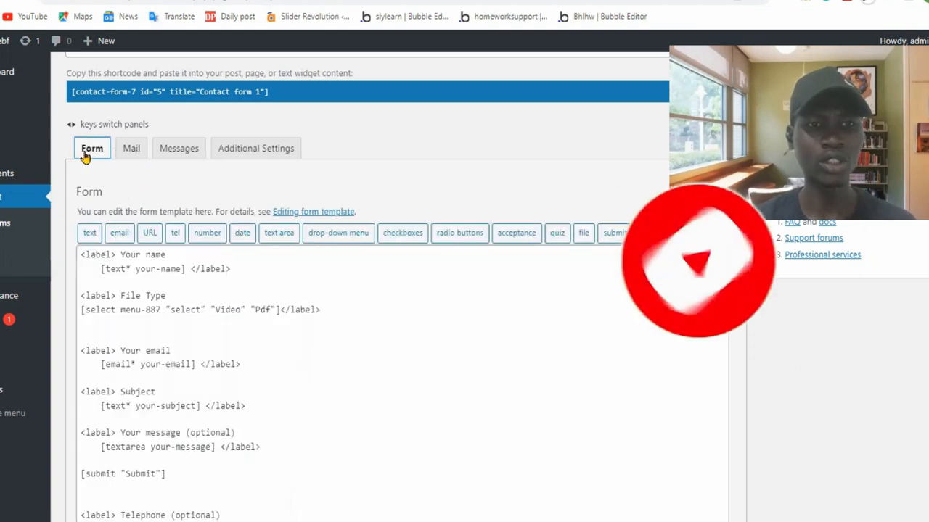
pyautogui.click(130, 151)
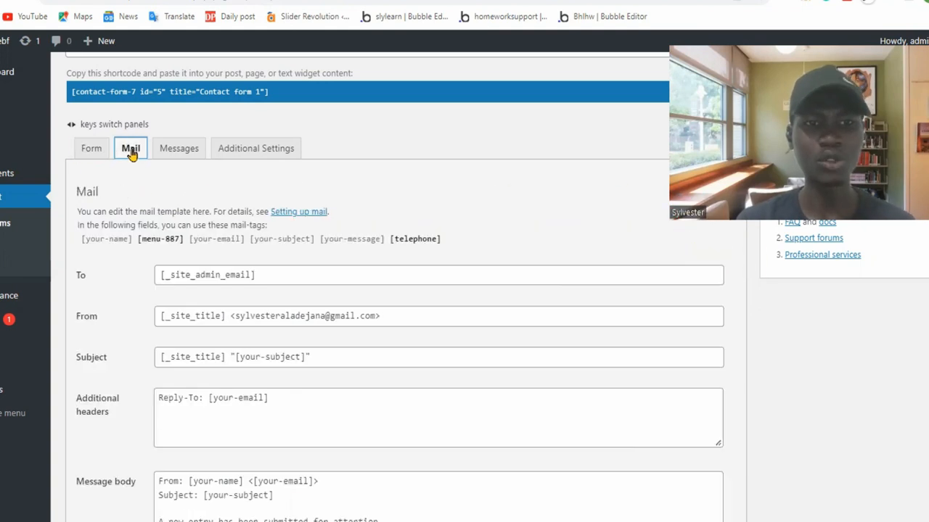
pyautogui.click(290, 1)
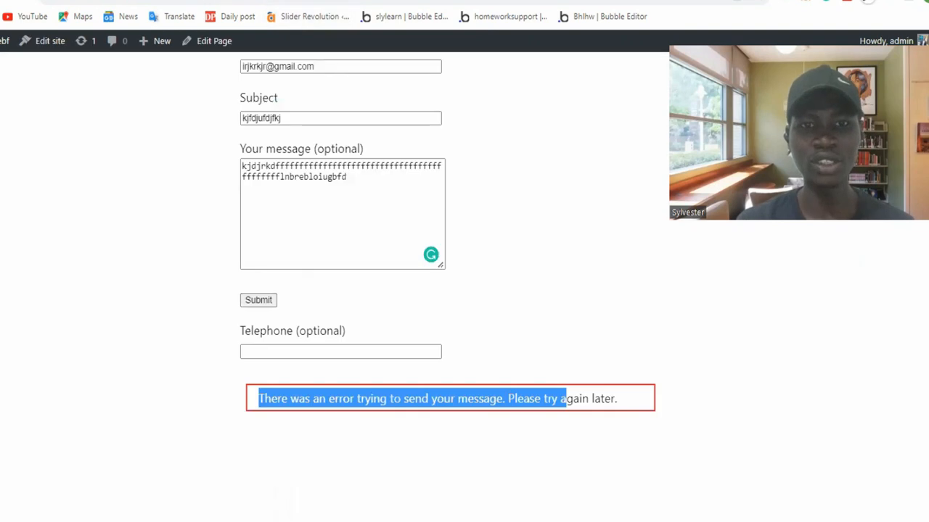
pyautogui.click(575, 326)
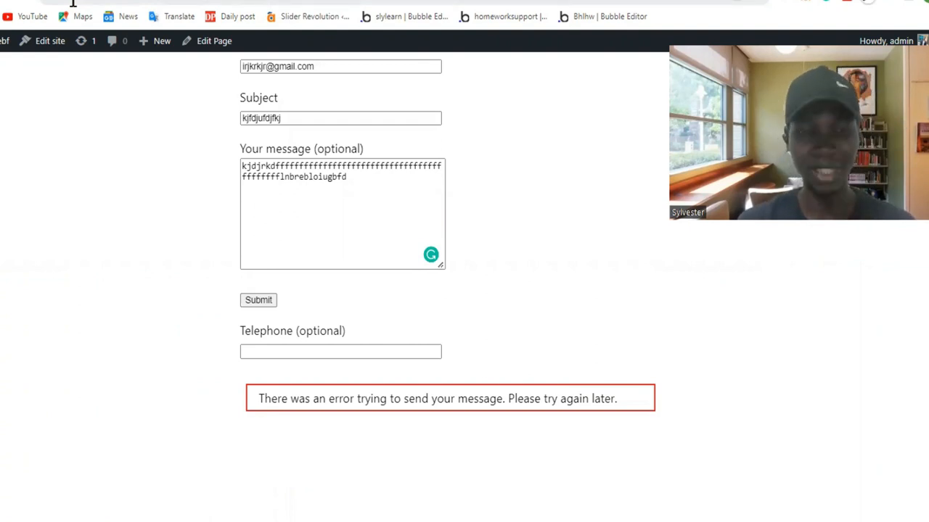
# Compare the active installations of Fluent Forms and Contact Form 7 on their WordPress plugin directory pages.
pyautogui.click(218, 0)
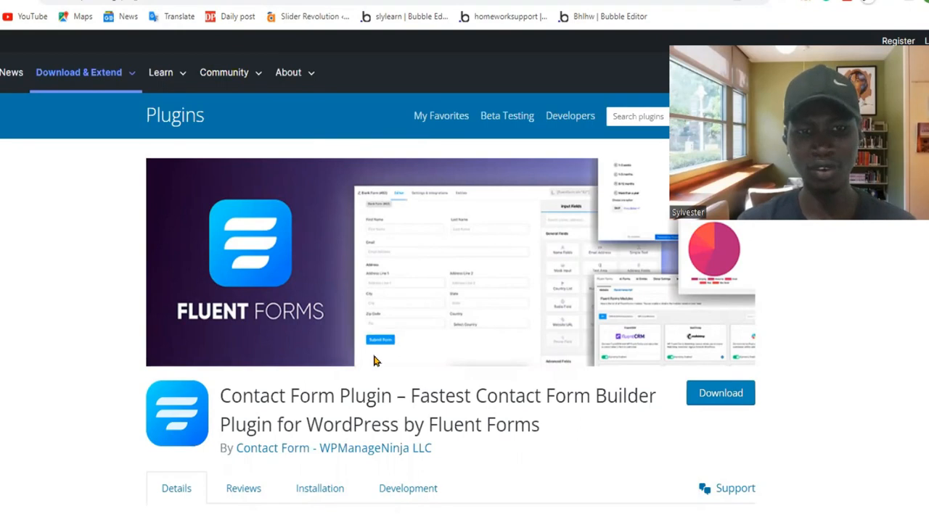
pyautogui.scroll(-3, 269, 337)
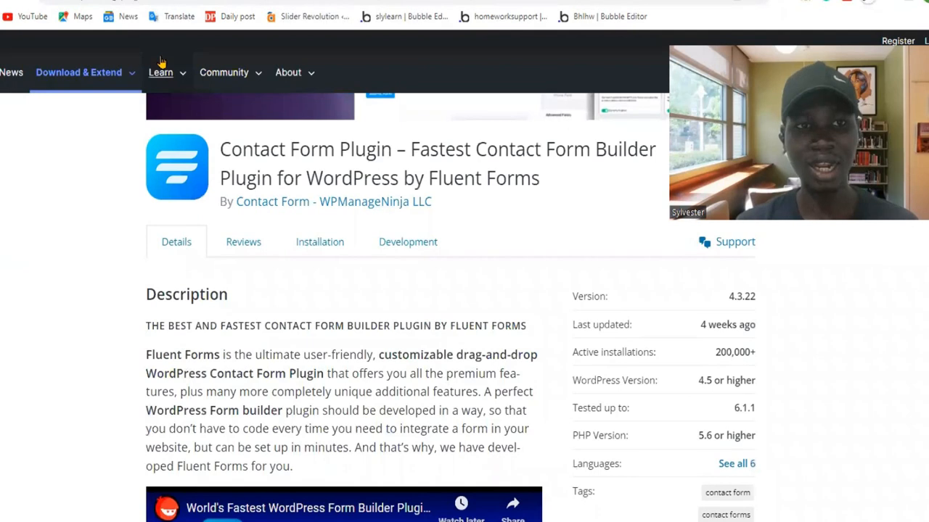
pyautogui.click(304, 0)
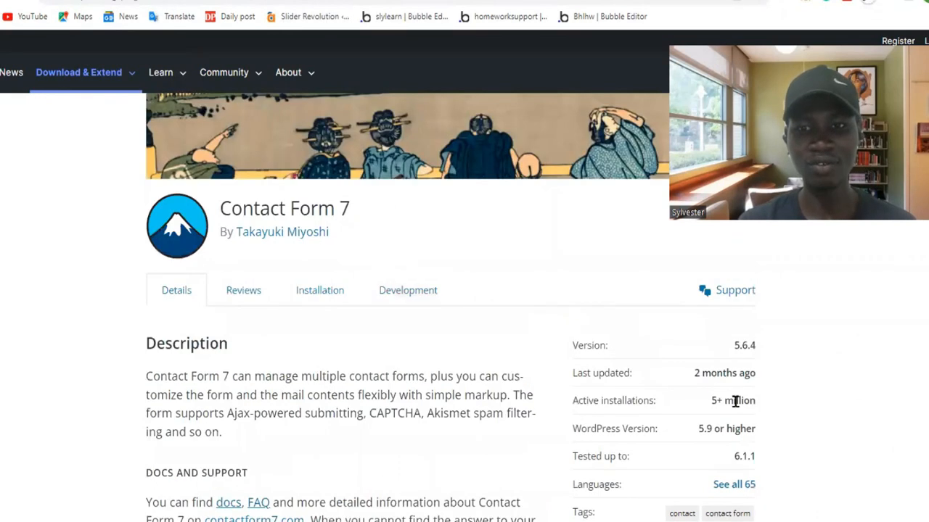
pyautogui.hotkey('ctrl', 'a')
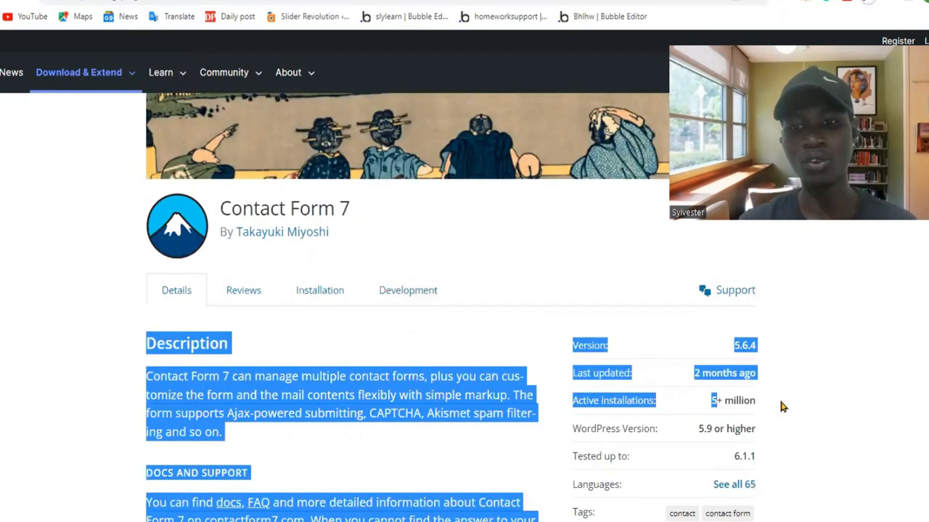
pyautogui.click(778, 406)
pyautogui.hotkey('ctrl', 'a')
pyautogui.click(805, 392)
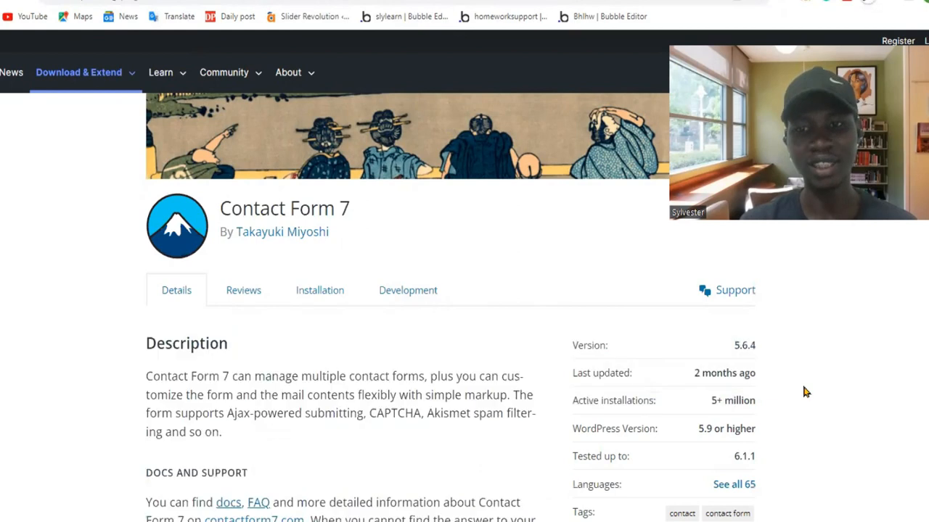
pyautogui.click(377, 1)
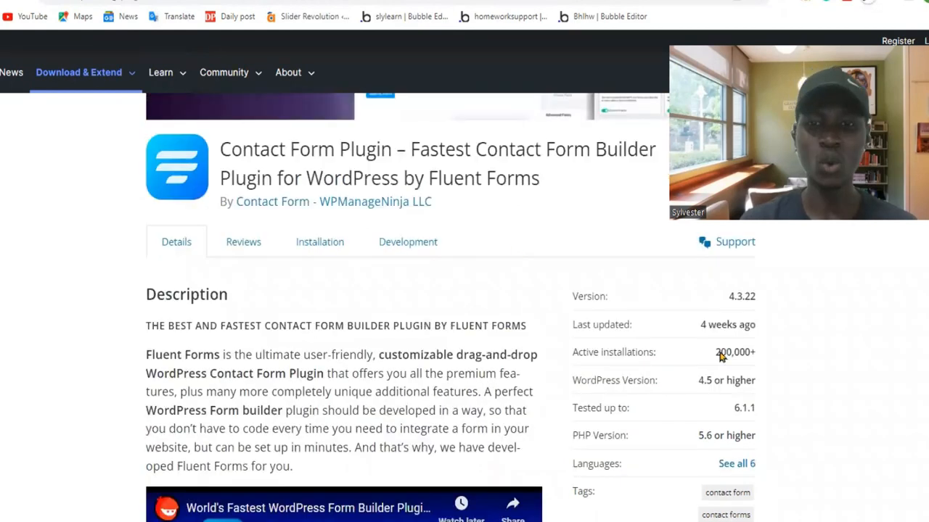
pyautogui.moveTo(714, 354); pyautogui.dragTo(754, 367)
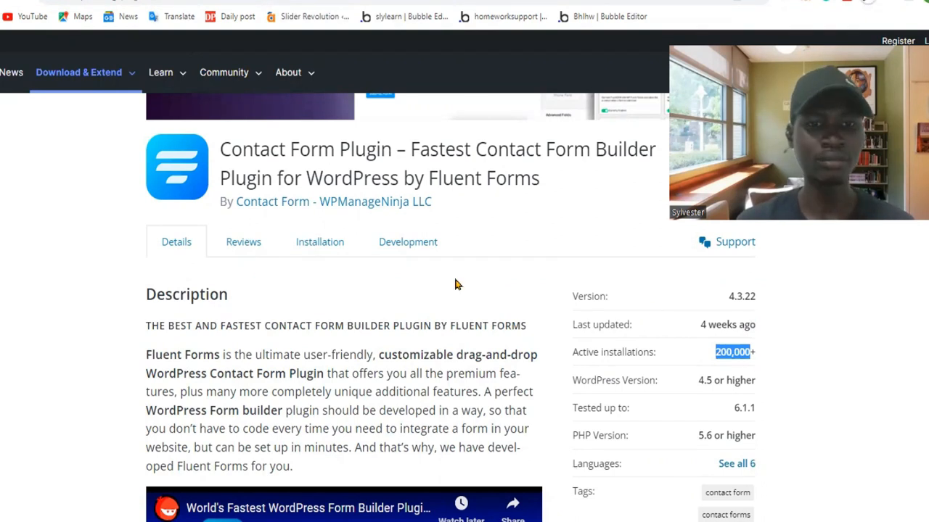
# Read the Fluent Forms description and feature list, looking back at the contact page and the Contact Form 7 form template for comparison.
pyautogui.scroll(-3, 456, 283)
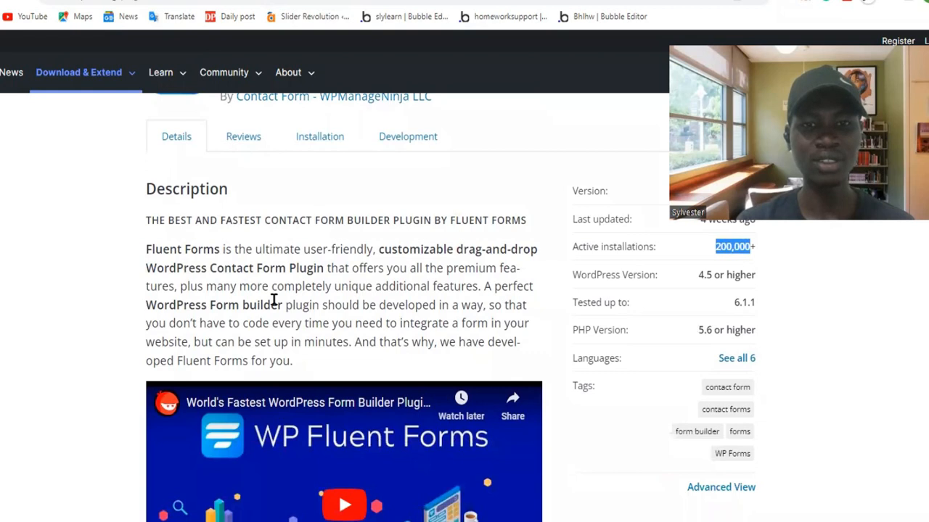
pyautogui.scroll(-4, 274, 301)
pyautogui.scroll(-15, 274, 300)
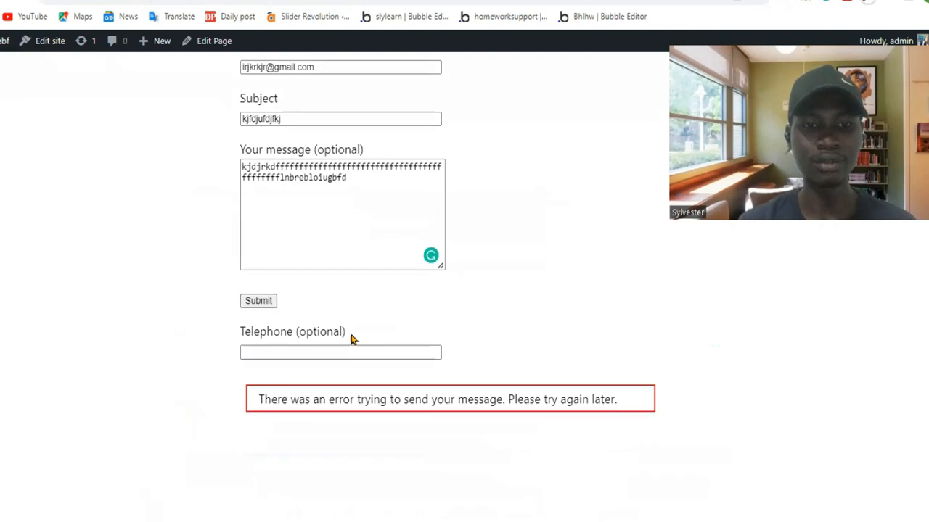
pyautogui.scroll(4, 351, 338)
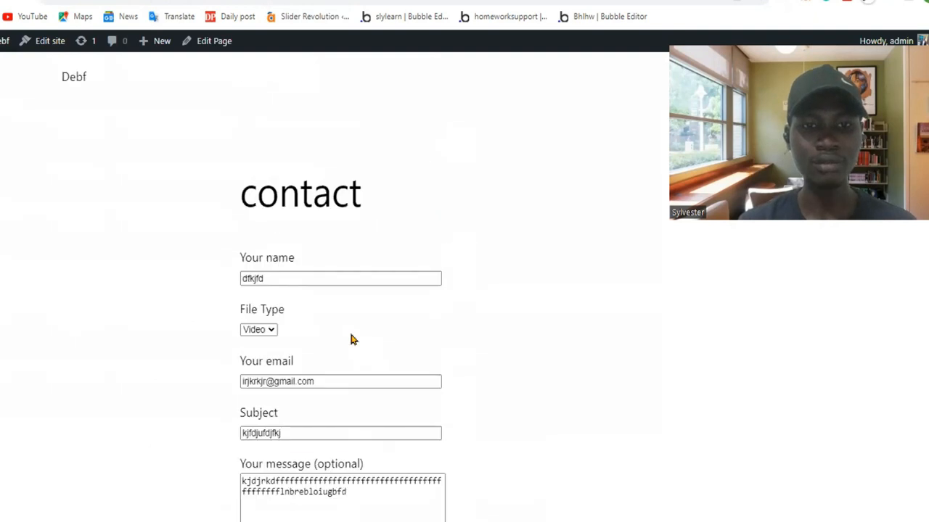
pyautogui.scroll(-3, 350, 338)
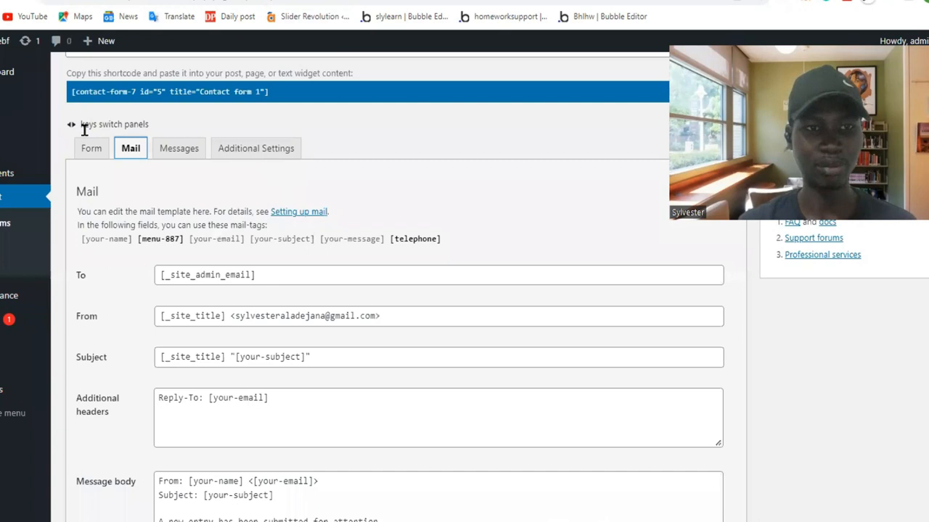
pyautogui.click(92, 148)
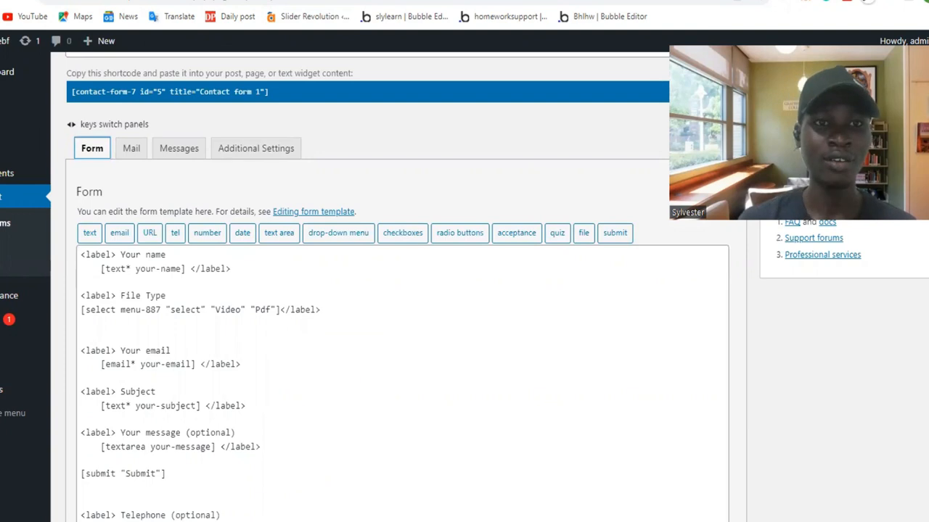
pyautogui.click(149, 1)
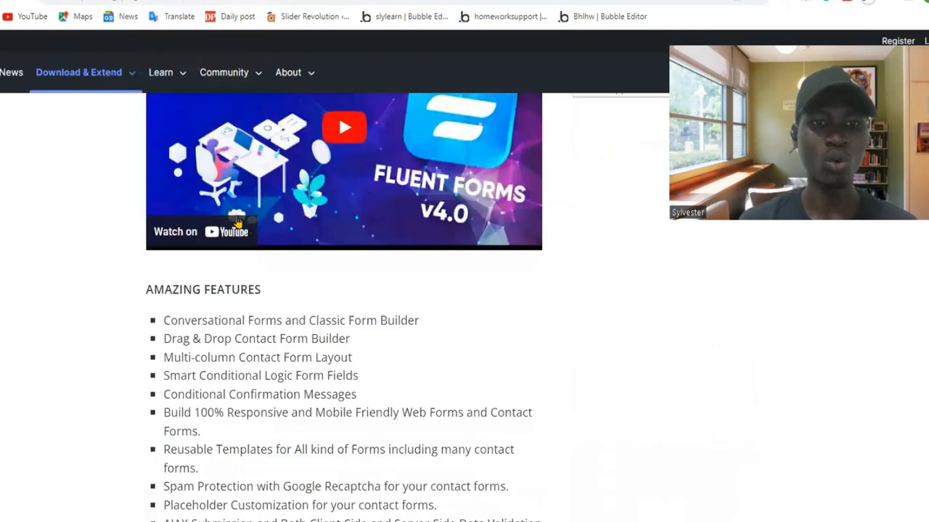
pyautogui.scroll(-3, 253, 370)
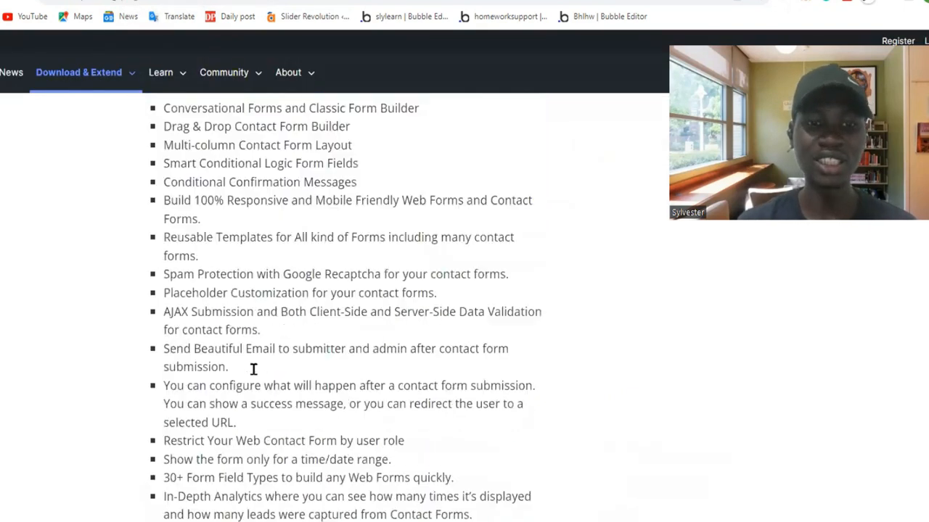
pyautogui.scroll(-3, 253, 369)
pyautogui.scroll(10, 261, 364)
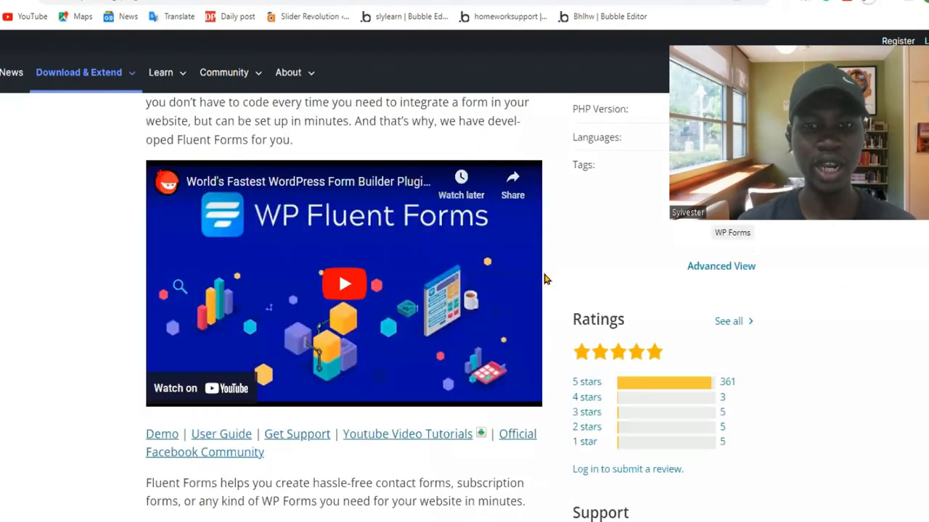
# Go to the page for adding new plugins, leaving the Contact Form 7 form editor without saving its changes.
pyautogui.scroll(6, 514, 383)
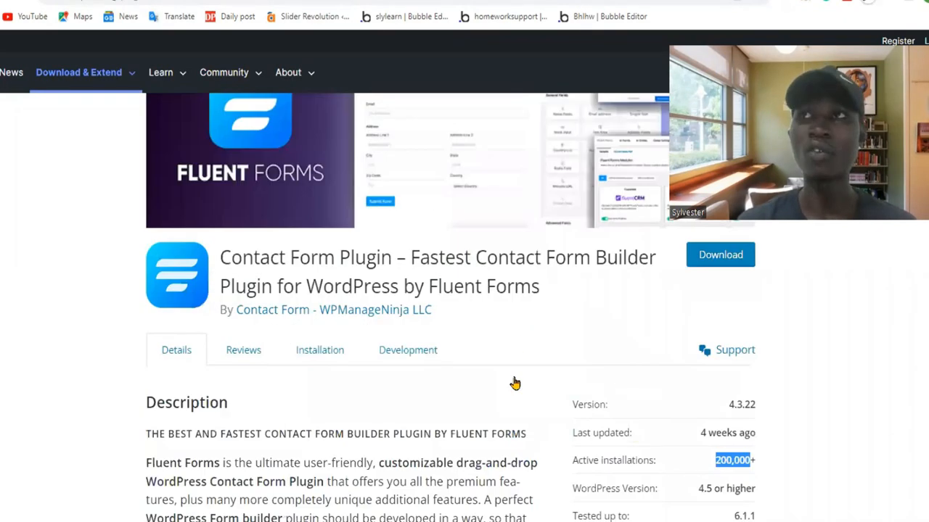
pyautogui.scroll(2, 519, 282)
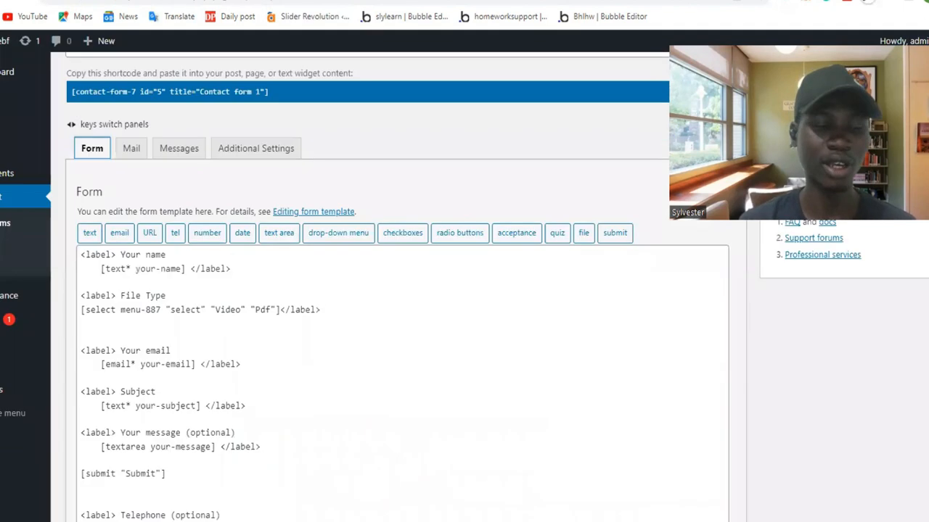
pyautogui.moveTo(14, 320)
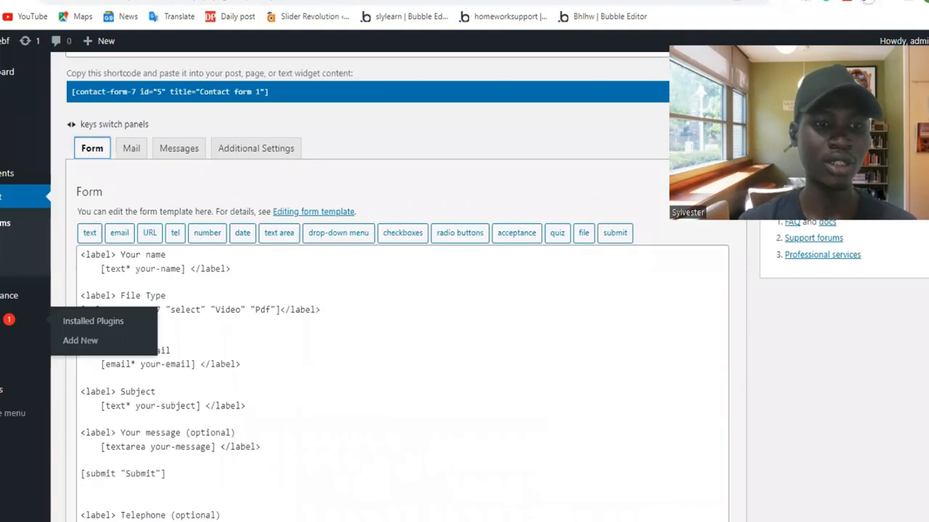
pyautogui.click(84, 340)
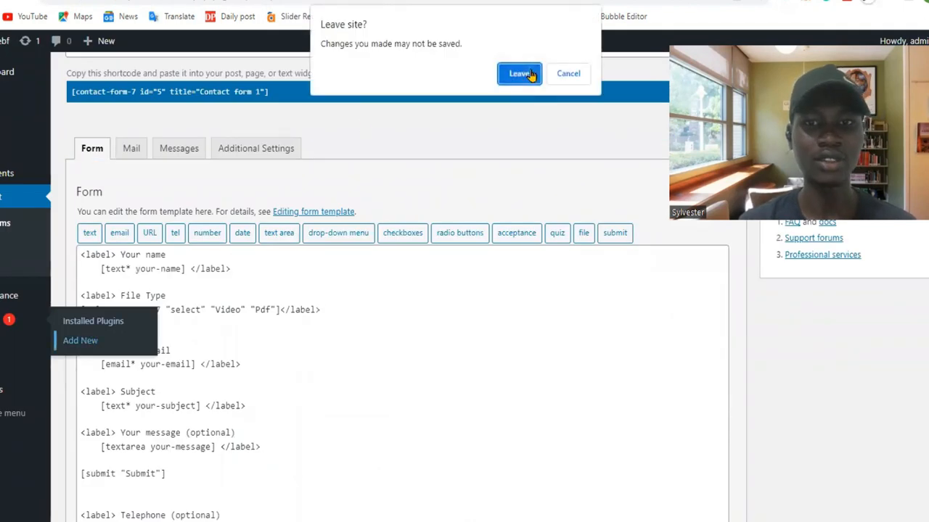
pyautogui.click(535, 77)
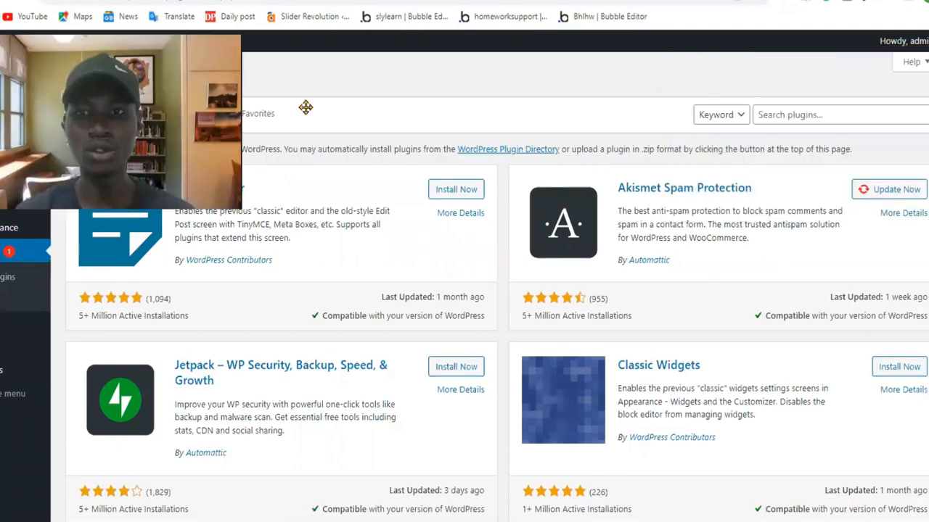
# Search the available plugins for "fluent form" and install the Contact Form Plugin by Fluent Forms.
pyautogui.click(810, 115)
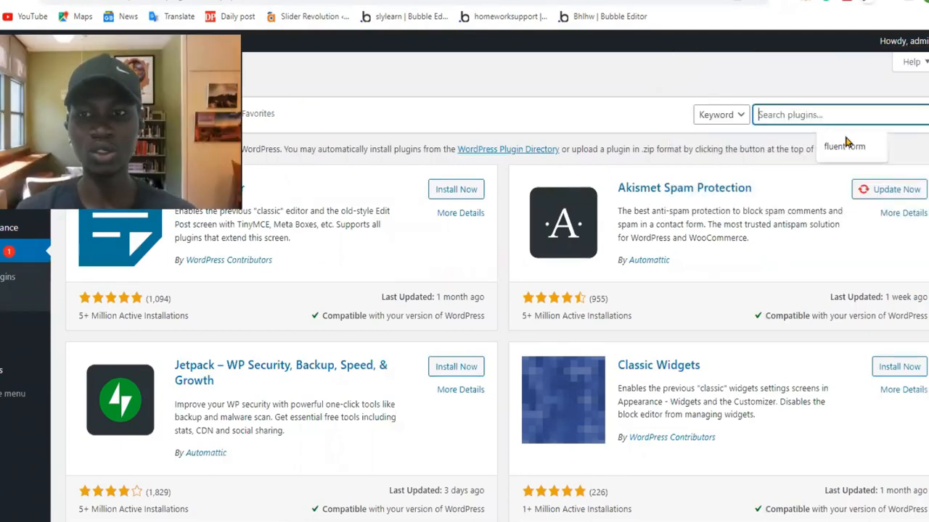
pyautogui.click(834, 143)
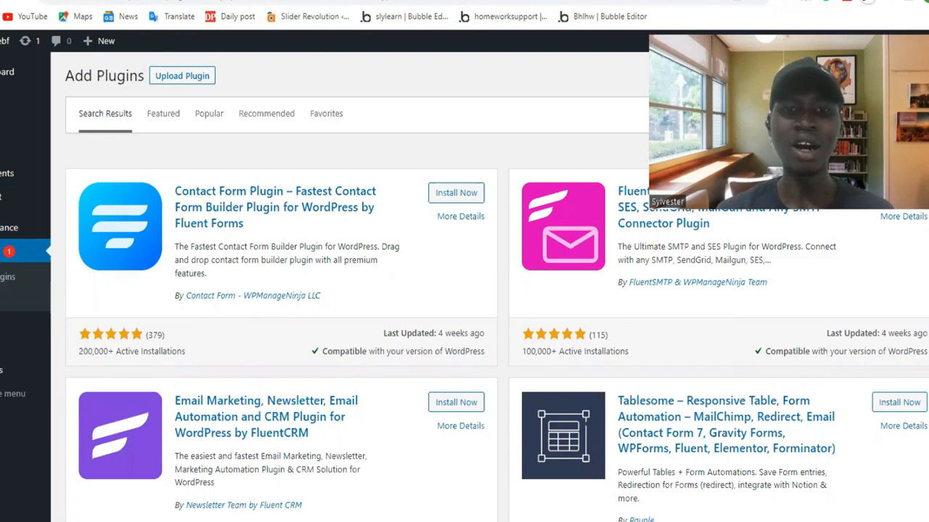
pyautogui.click(446, 194)
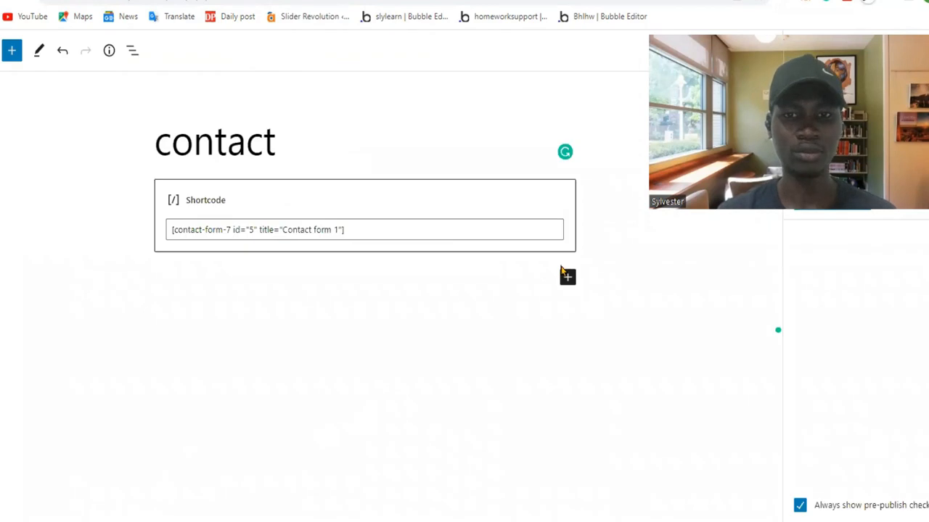
# Insert a Columns block with the 50 / 50 layout below the existing shortcode on the contact page.
pyautogui.click(568, 278)
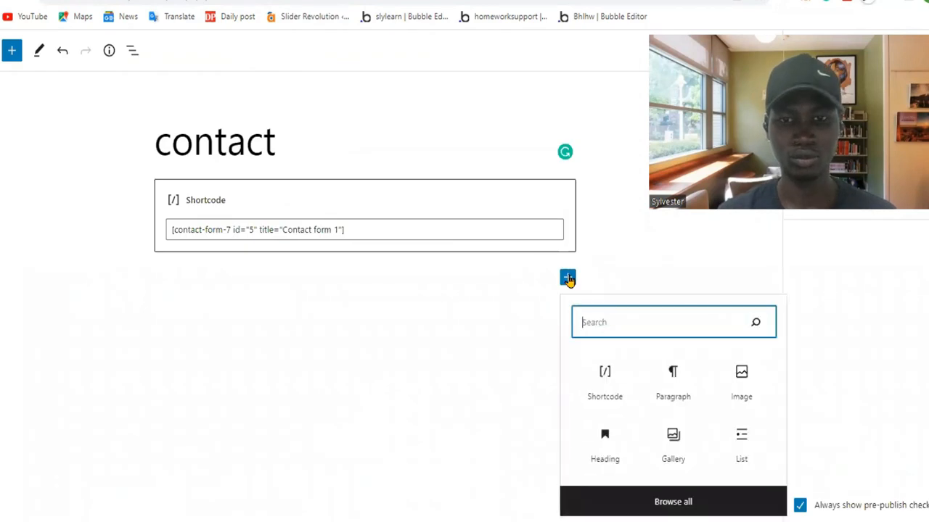
pyautogui.write('c')
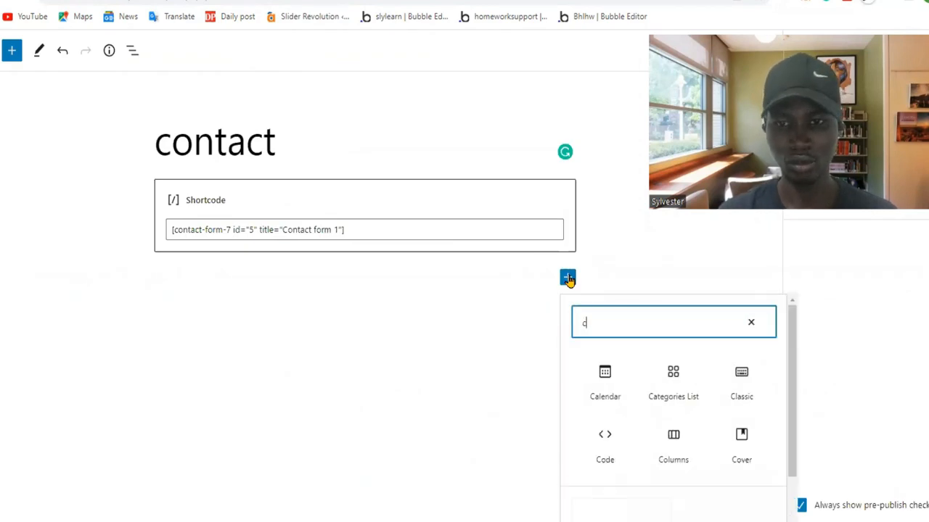
pyautogui.click(693, 454)
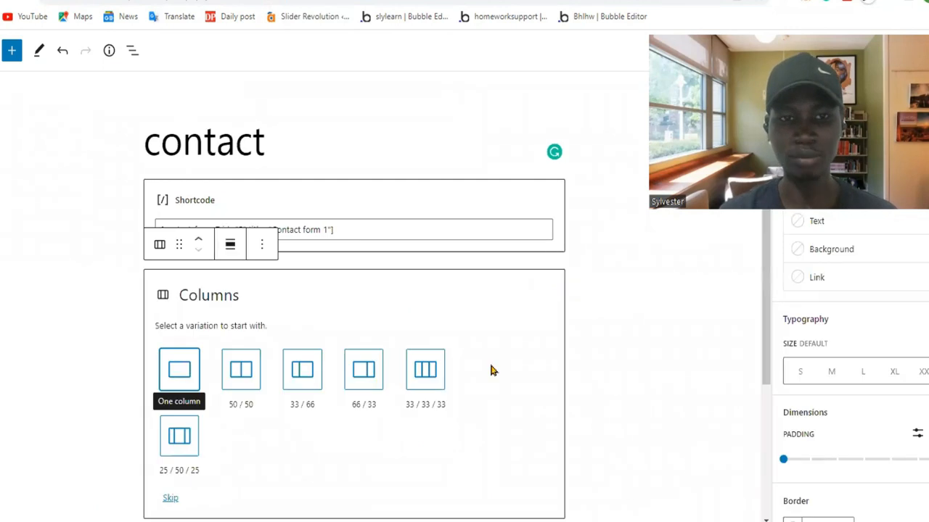
pyautogui.click(241, 372)
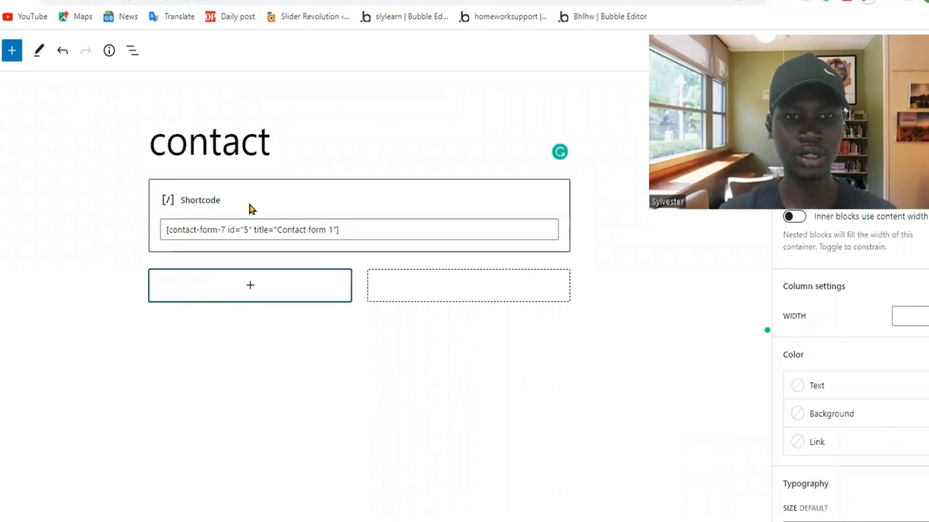
# Add an empty Shortcode block to each of the two columns.
pyautogui.click(251, 288)
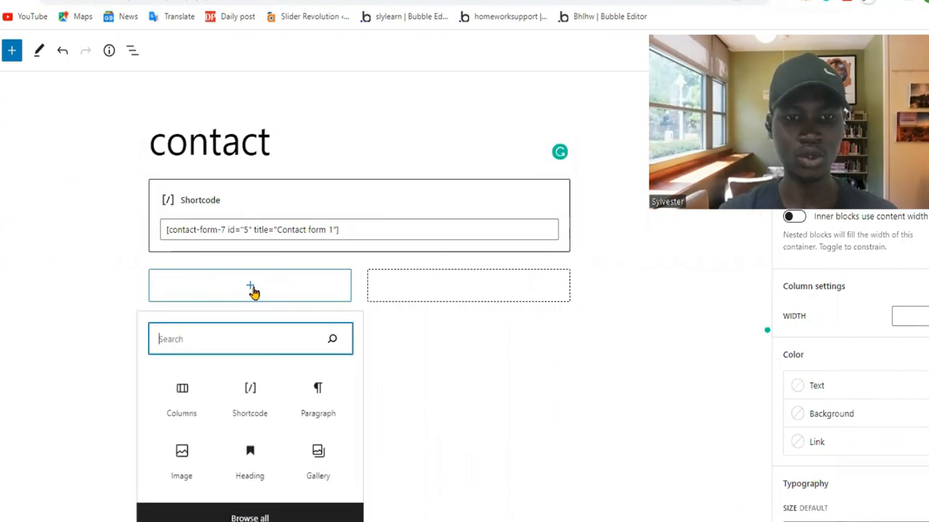
pyautogui.write('sh')
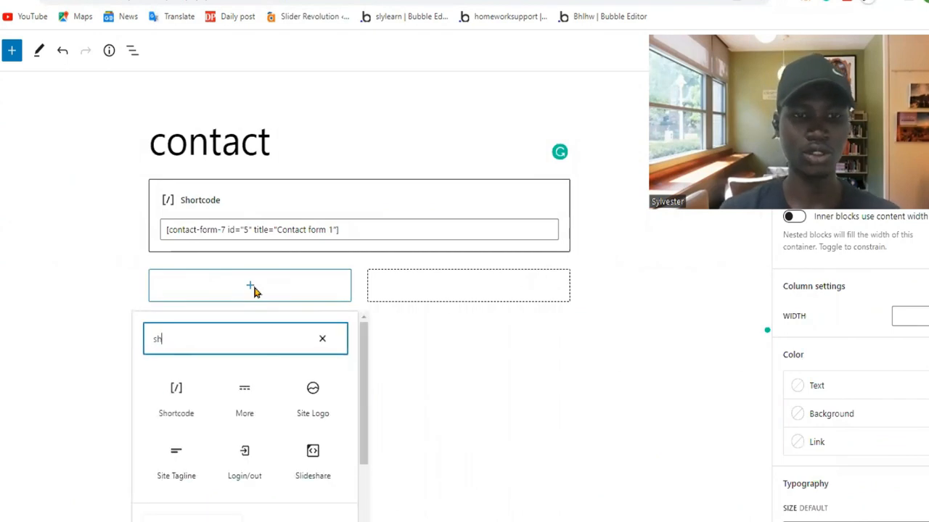
pyautogui.click(174, 396)
pyautogui.click(457, 298)
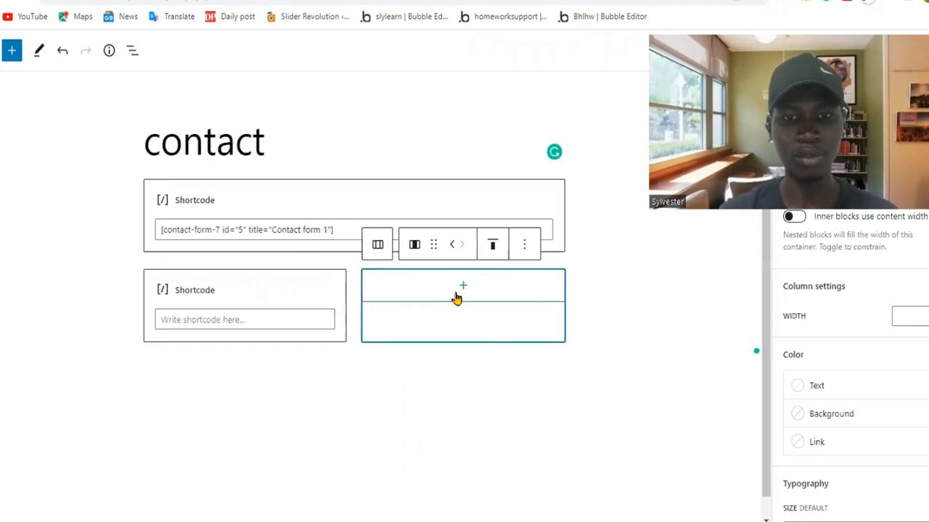
pyautogui.click(460, 294)
pyautogui.write('shor')
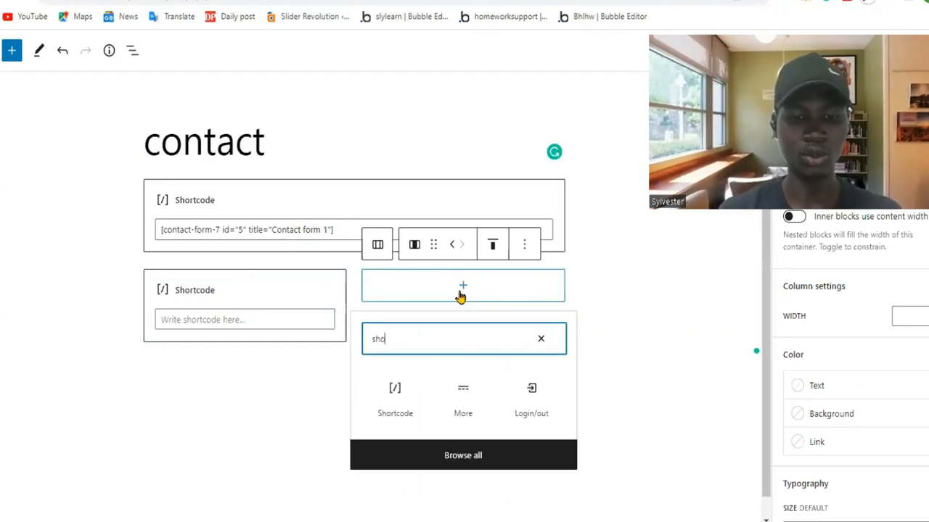
pyautogui.click(406, 403)
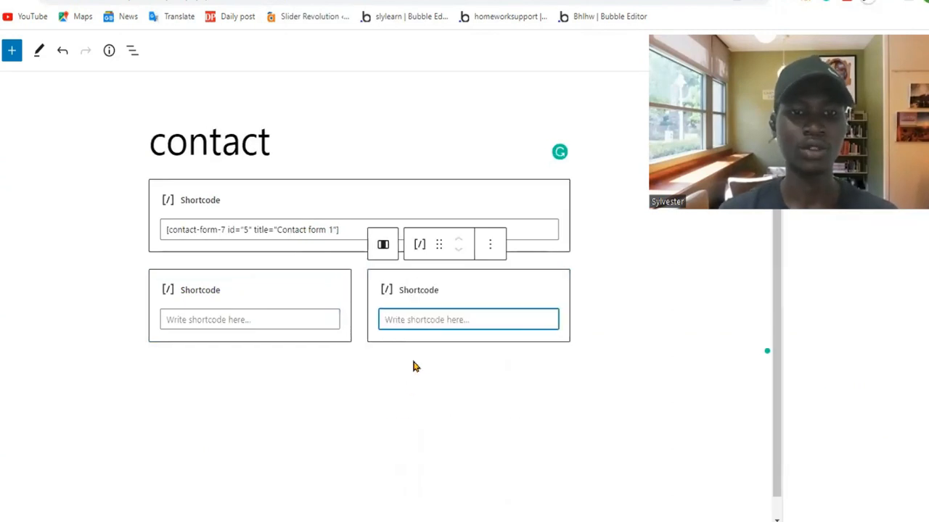
# Copy the shortcode [contact-form-7 id="5" title="Contact form 1"] from the upper block into the first column's Shortcode block.
pyautogui.click(344, 230)
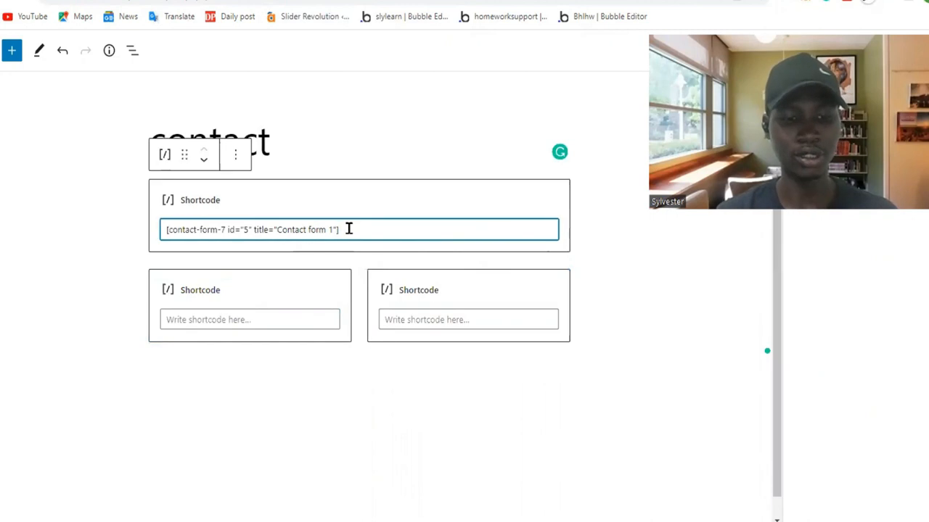
pyautogui.hotkey('ctrl', 'a')
pyautogui.hotkey('ctrl', 'c')
pyautogui.click(273, 338)
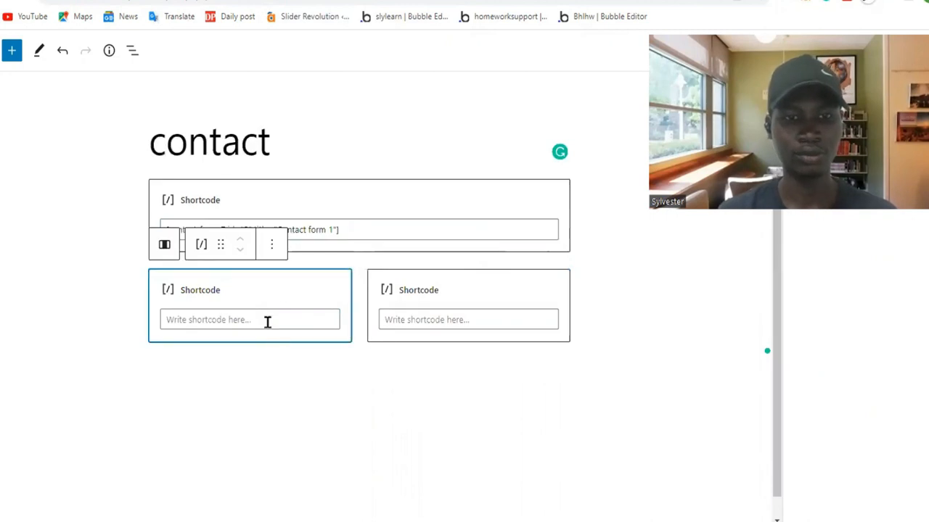
pyautogui.click(264, 315)
pyautogui.hotkey('ctrl', 'v')
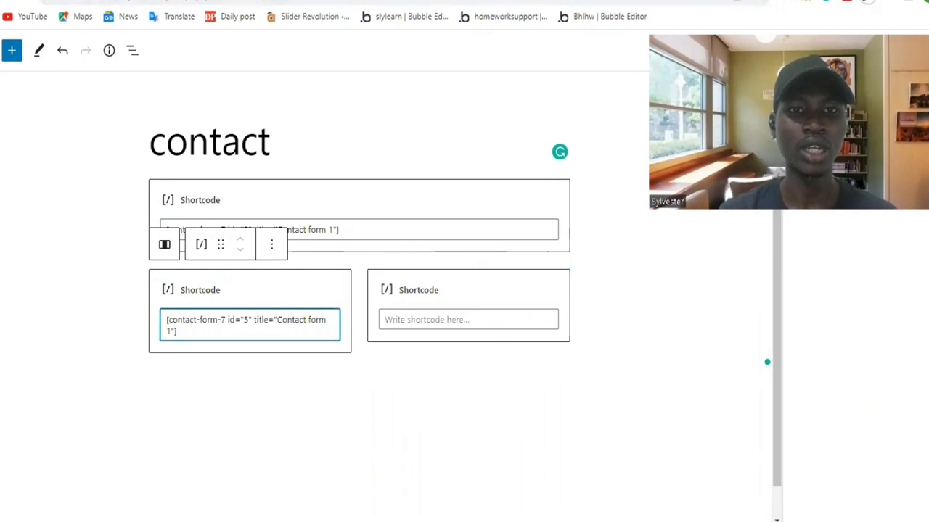
# Copy the Contact Form Demo shortcode [fluentform id="1"] from the Fluent Forms list into the second column's Shortcode block.
pyautogui.click(196, 0)
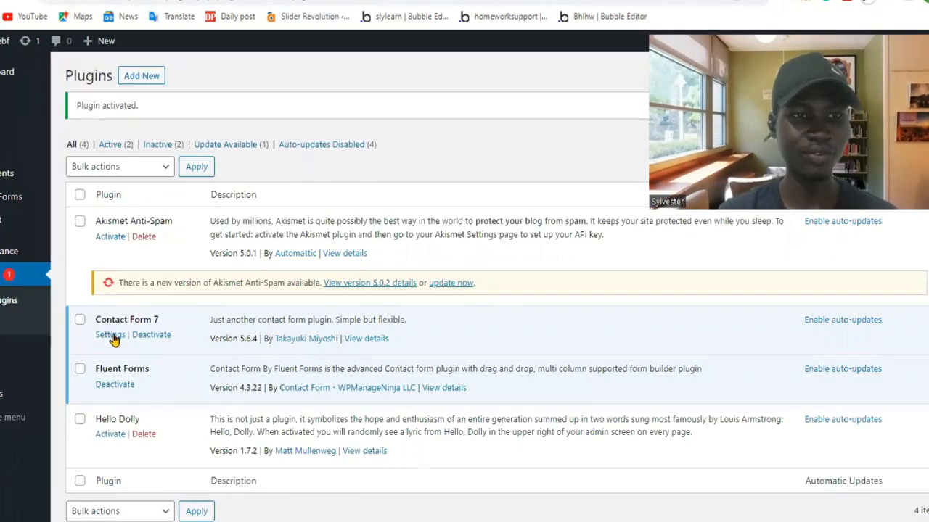
pyautogui.moveTo(14, 196)
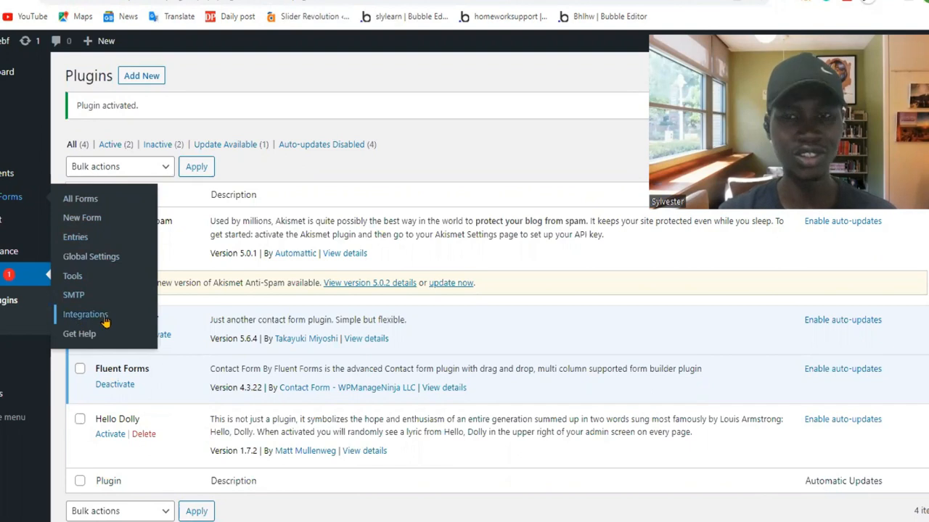
pyautogui.click(82, 219)
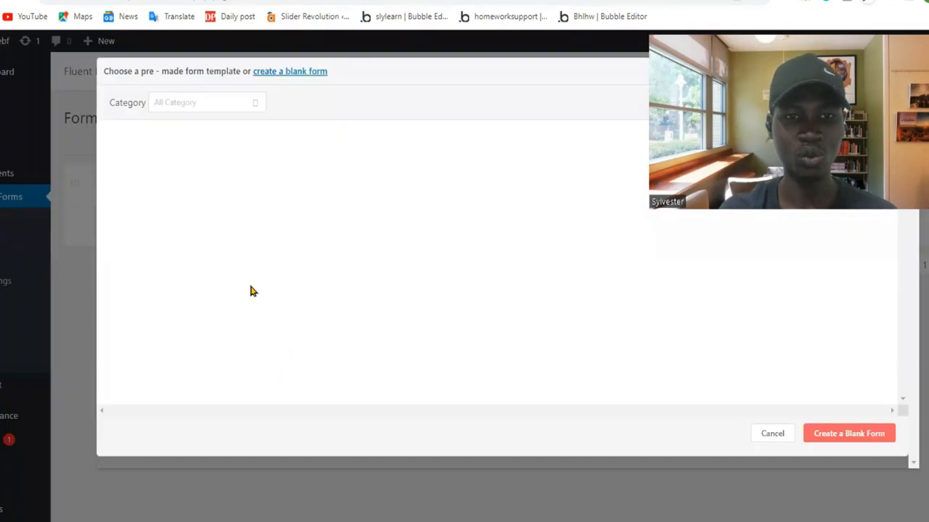
pyautogui.click(771, 434)
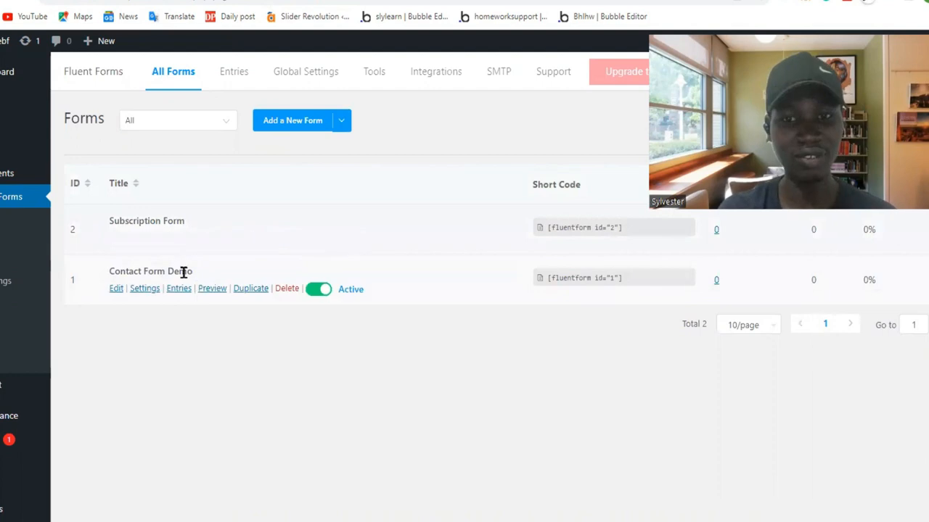
pyautogui.click(616, 279)
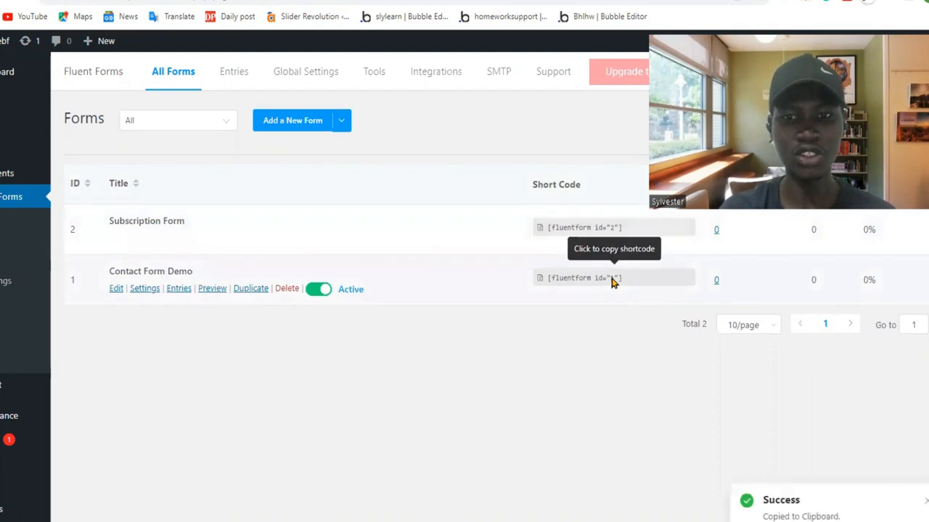
pyautogui.click(613, 281)
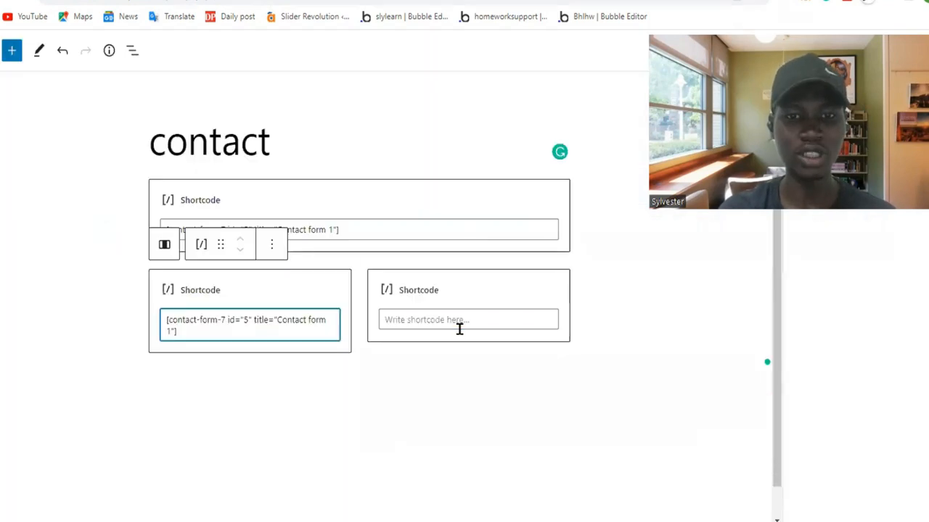
pyautogui.click(460, 320)
pyautogui.hotkey('ctrl', 'v')
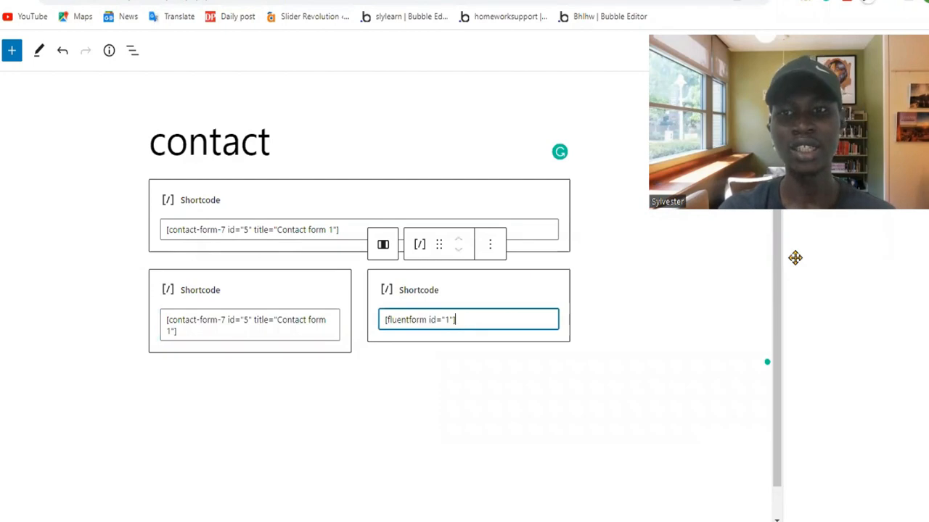
# Update the contact page with the two-column shortcodes and open its refreshed published view.
pyautogui.click(881, 53)
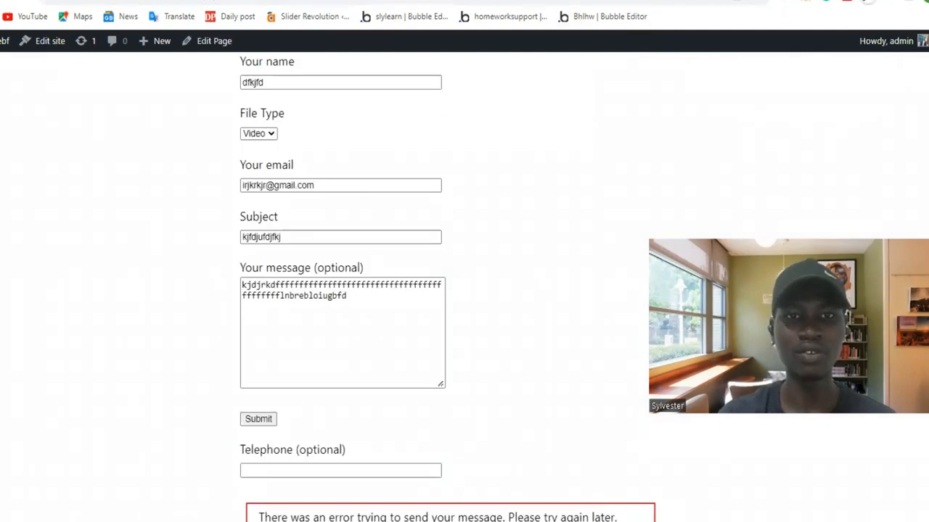
pyautogui.click(453, 0)
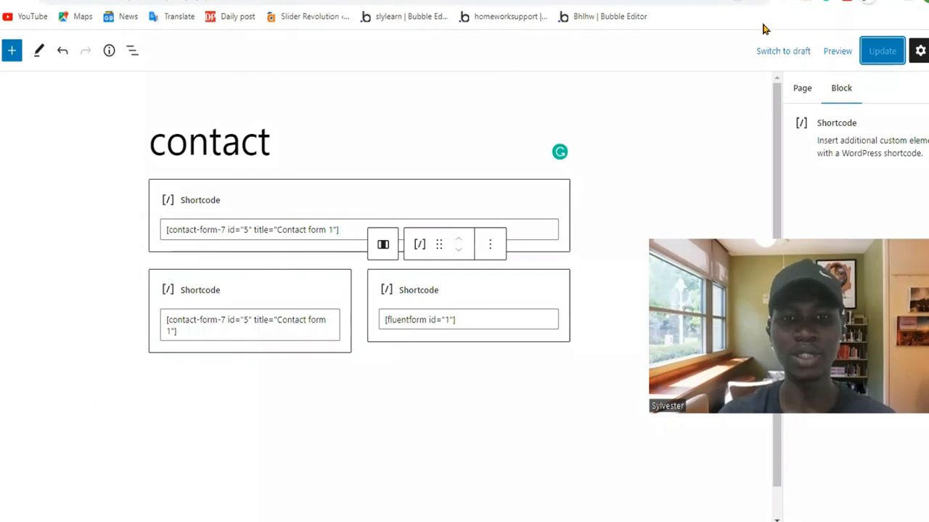
pyautogui.click(580, 0)
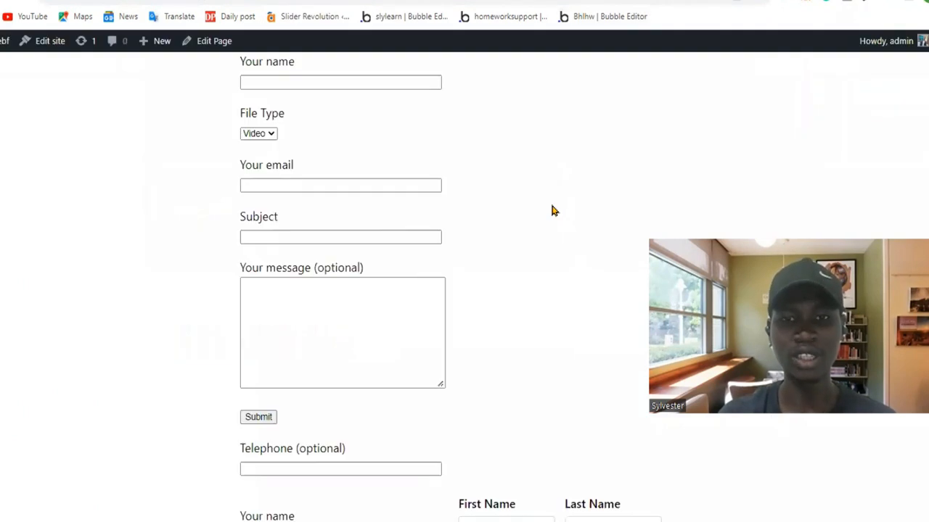
# Compare the Contact Form 7 and Fluent Forms forms side by side on the published page, rechecking their shortcodes in the editor.
pyautogui.scroll(-1, 551, 211)
pyautogui.scroll(2, 552, 211)
pyautogui.scroll(-5, 552, 210)
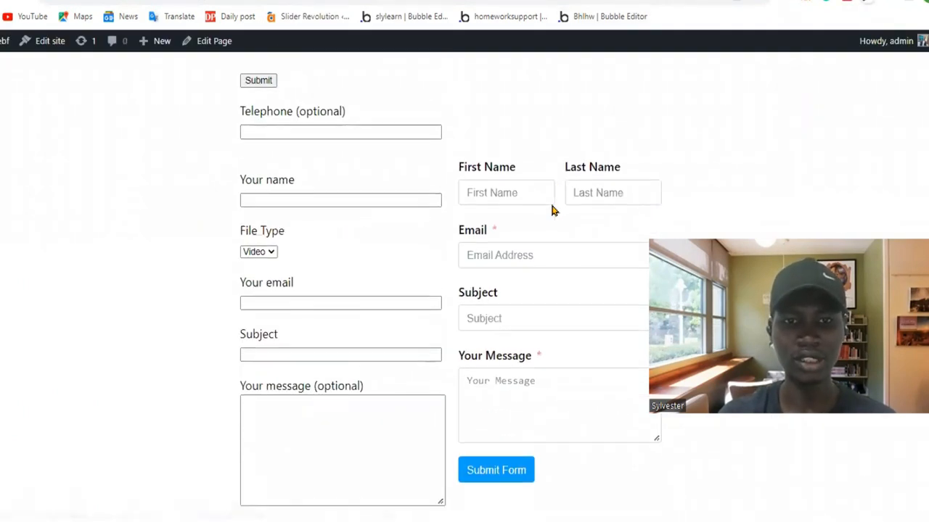
pyautogui.scroll(-3, 551, 210)
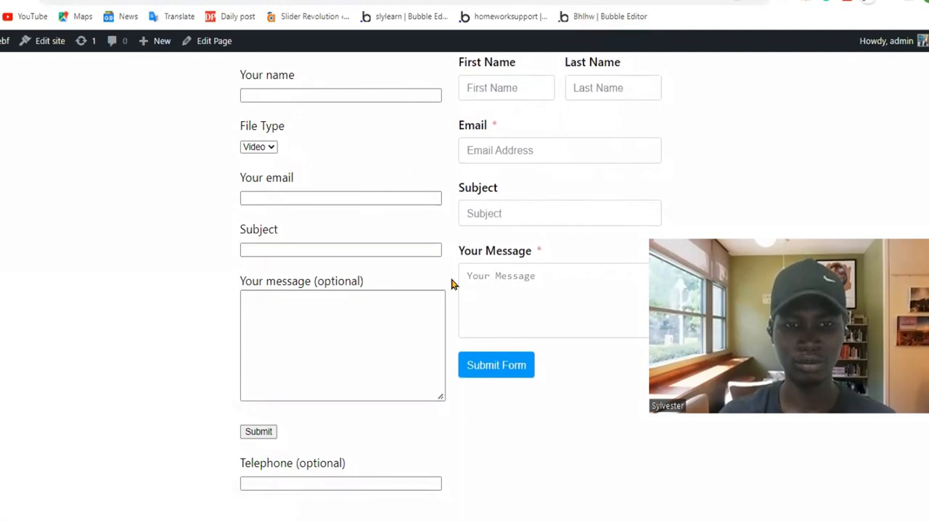
pyautogui.scroll(-4, 450, 283)
pyautogui.scroll(7, 451, 284)
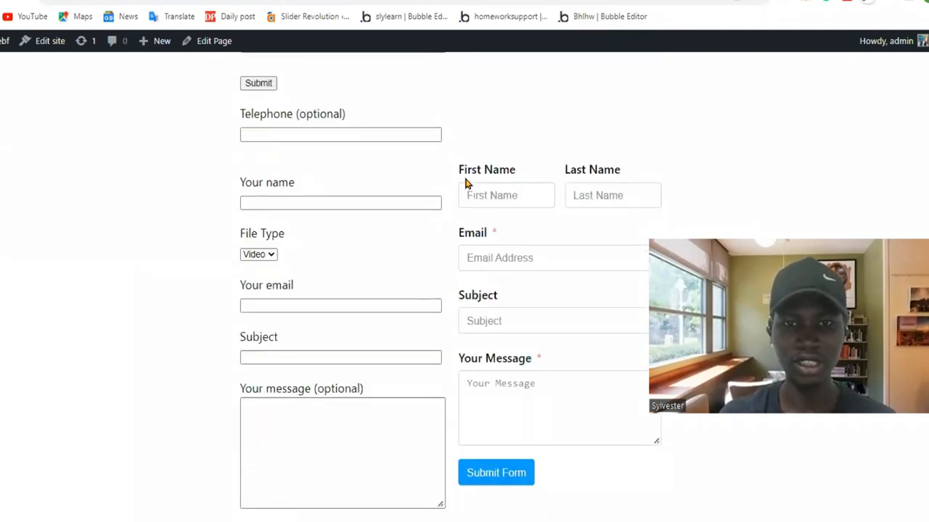
pyautogui.click(406, 2)
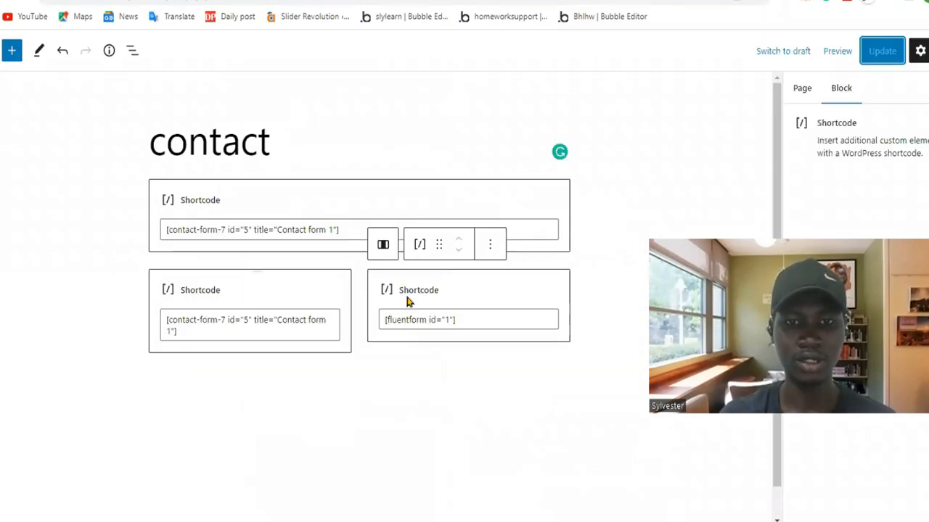
pyautogui.click(508, 1)
pyautogui.scroll(-1, 510, 268)
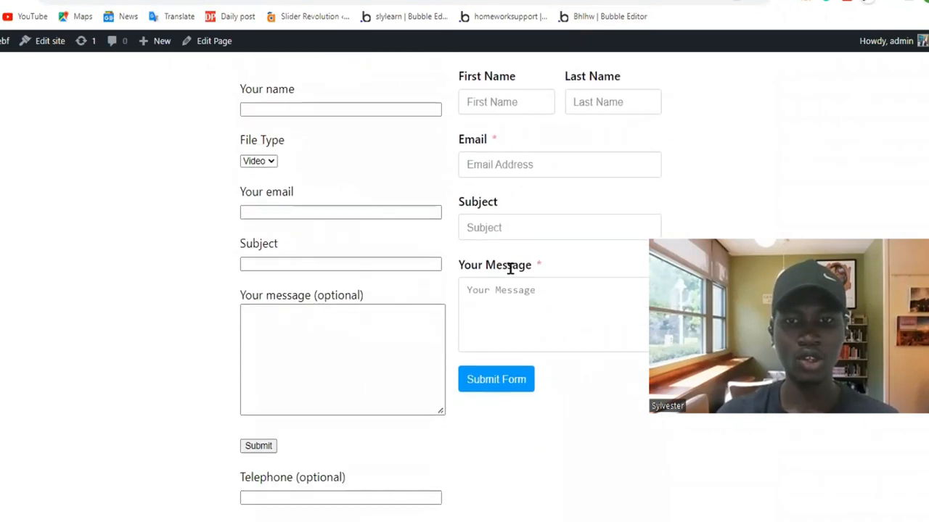
# Fill in the first name, last name and email of the Fluent Forms form on the published contact page.
pyautogui.moveTo(468, 79); pyautogui.dragTo(522, 393)
pyautogui.scroll(2, 292, 282)
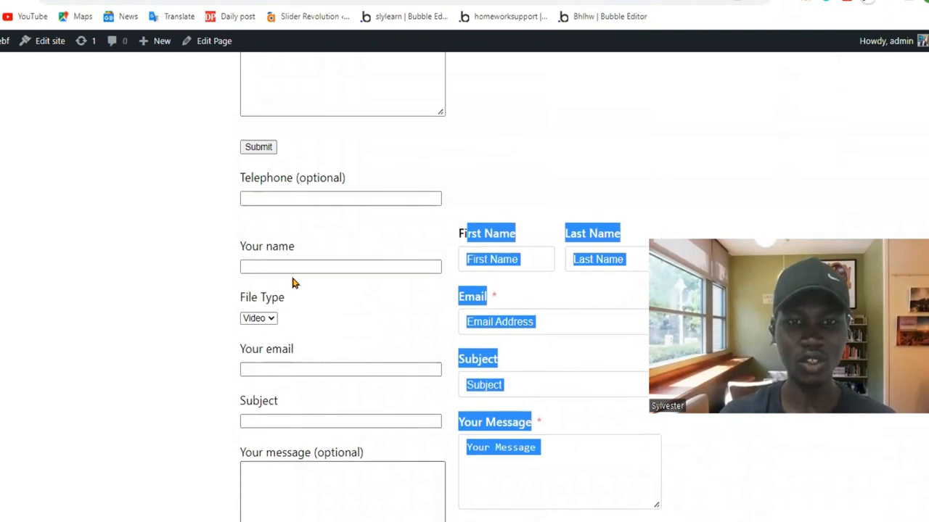
pyautogui.click(232, 277)
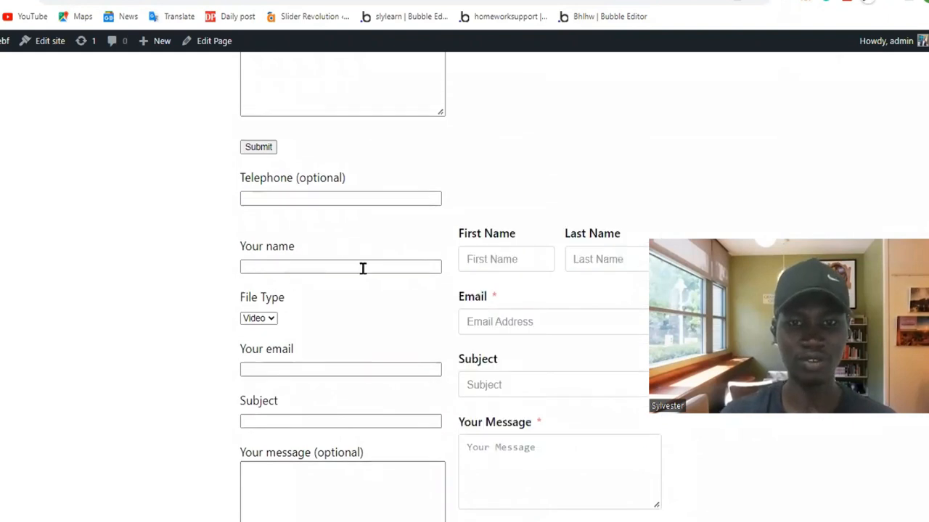
pyautogui.click(502, 254)
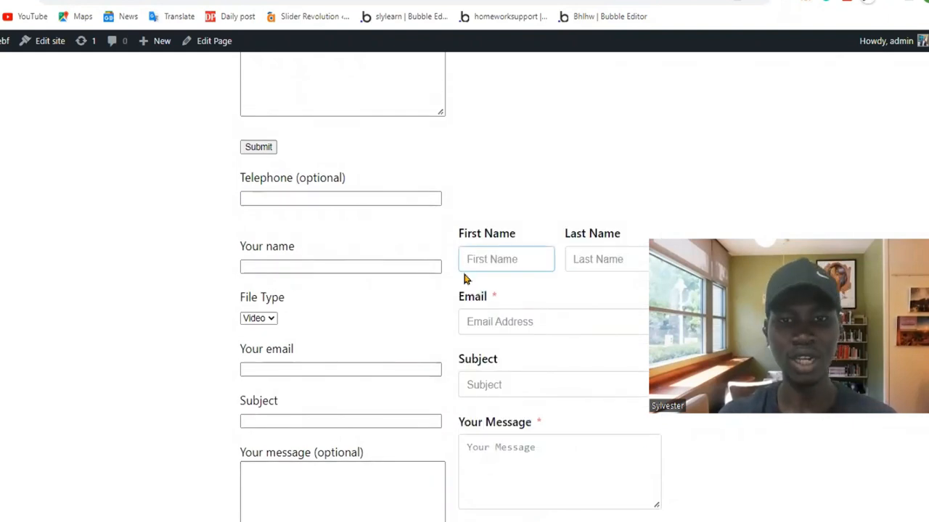
pyautogui.write('john')
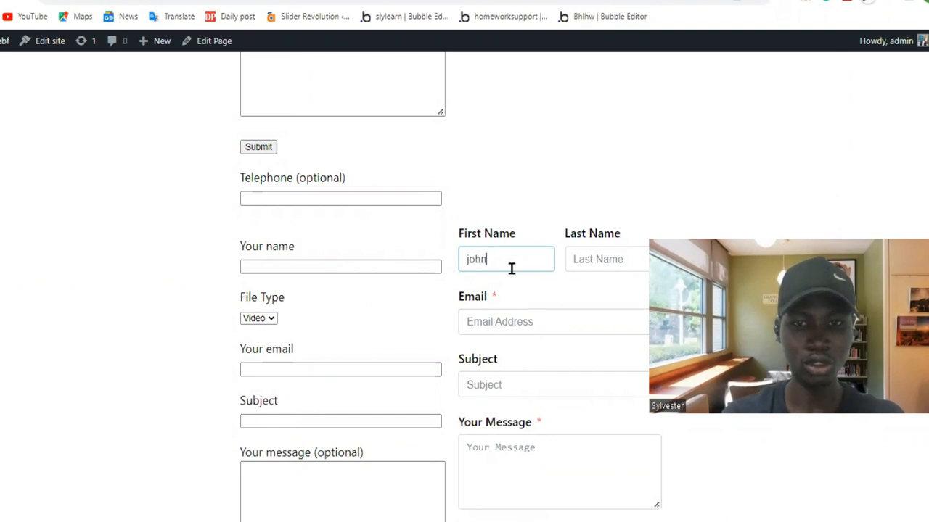
pyautogui.press('Tab')
pyautogui.write('doe')
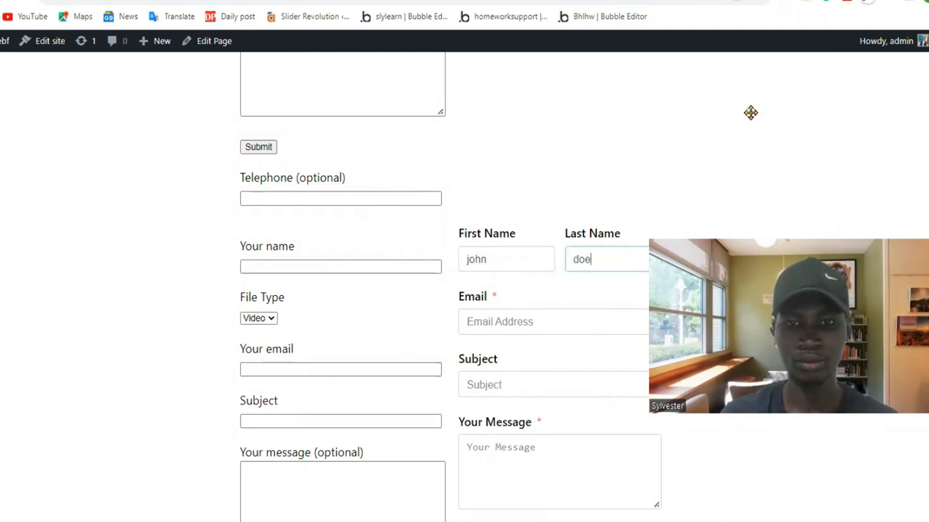
pyautogui.click(536, 322)
pyautogui.write('john')
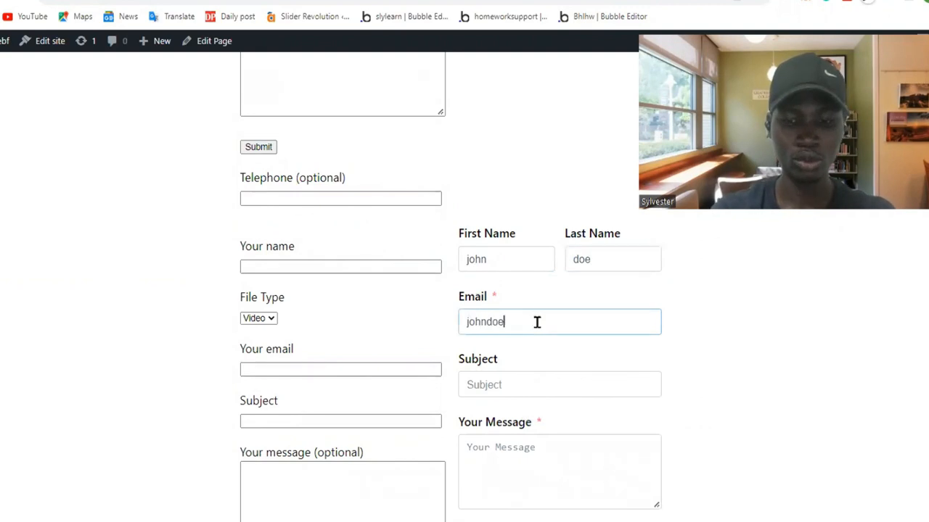
pyautogui.write('doe')
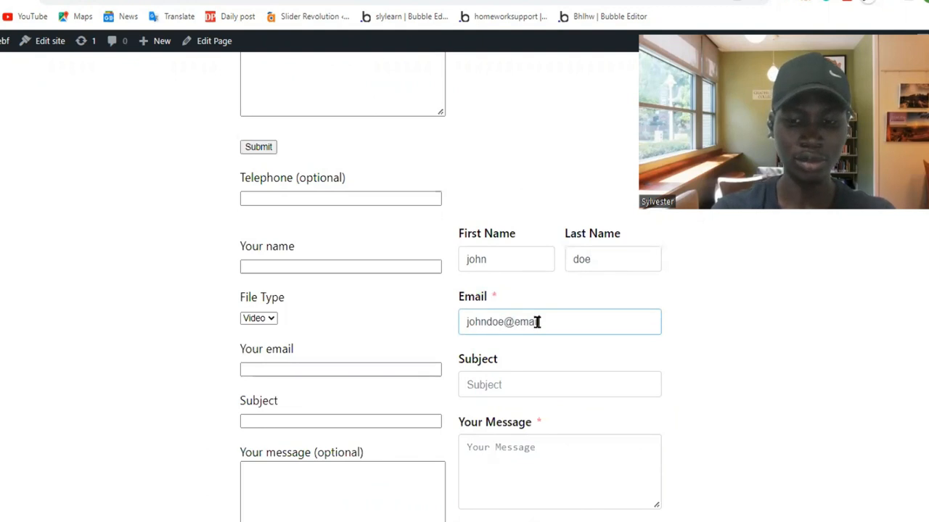
# Enter the subject hjfdhjfdhjfdhj and the message dshjfdhjfdhjdhj, submit the Fluent Forms form, and read the confirmation.
pyautogui.click(507, 385)
pyautogui.write('hjfdhjfdhjdhj')
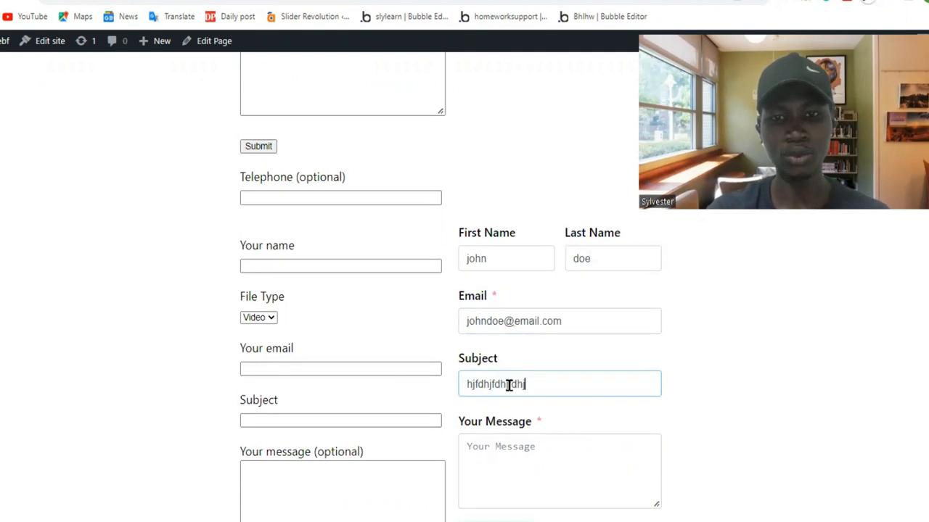
pyautogui.scroll(-1, 530, 383)
pyautogui.write('dshjfdhjfdhjdhj')
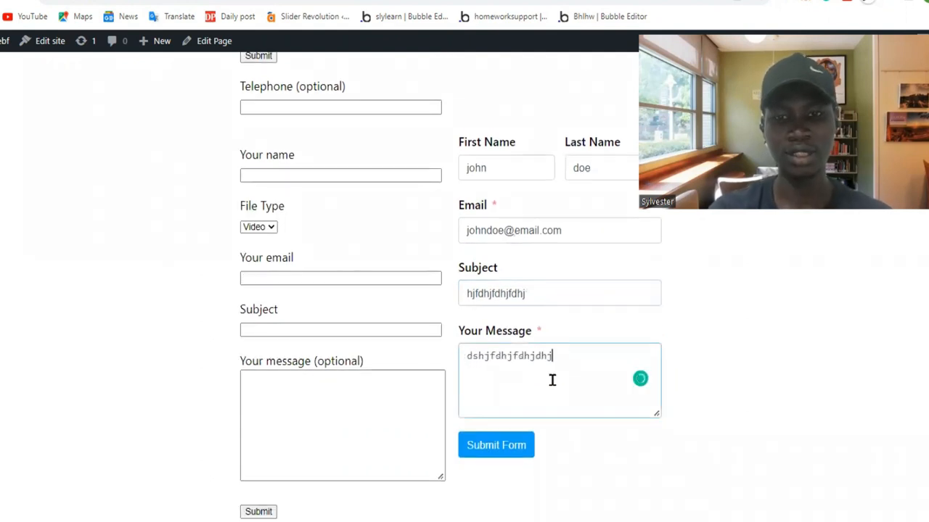
pyautogui.scroll(-2, 551, 379)
pyautogui.click(498, 314)
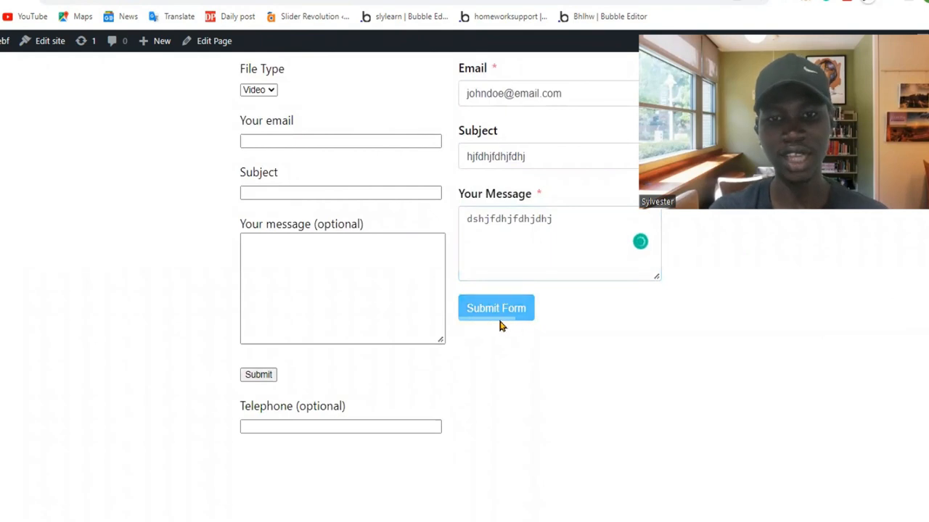
pyautogui.scroll(4, 527, 330)
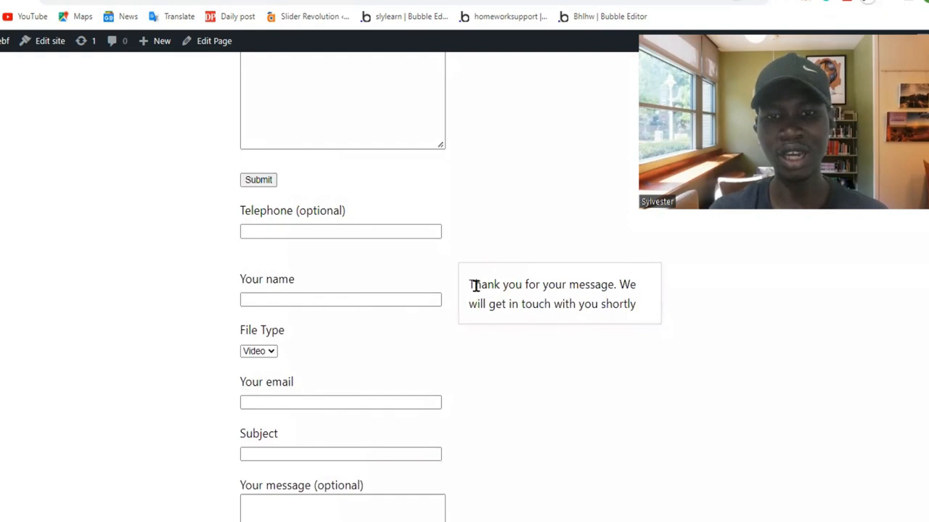
pyautogui.moveTo(468, 288); pyautogui.dragTo(645, 317)
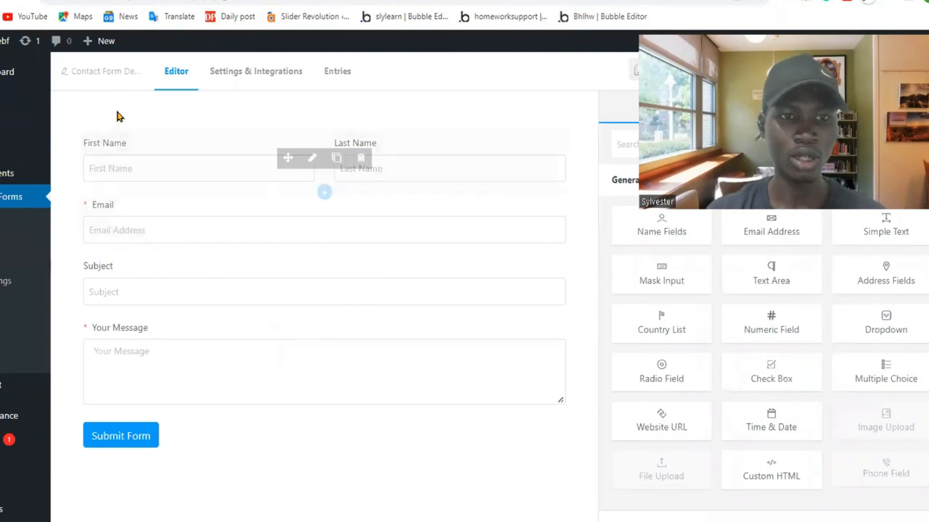
# Examine the Contact Form Demo entries and the all-forms entries overview, checking the submission's status, browser and date.
pyautogui.click(341, 80)
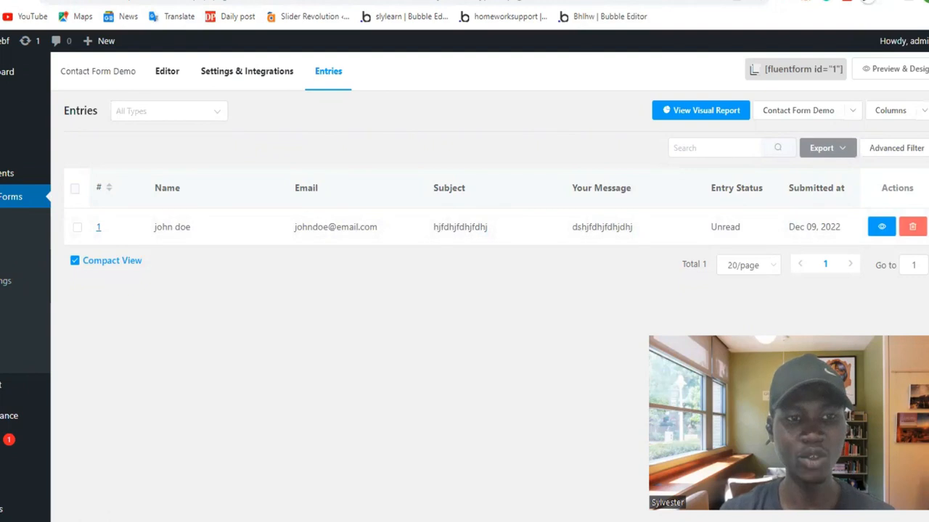
pyautogui.click(2, 259)
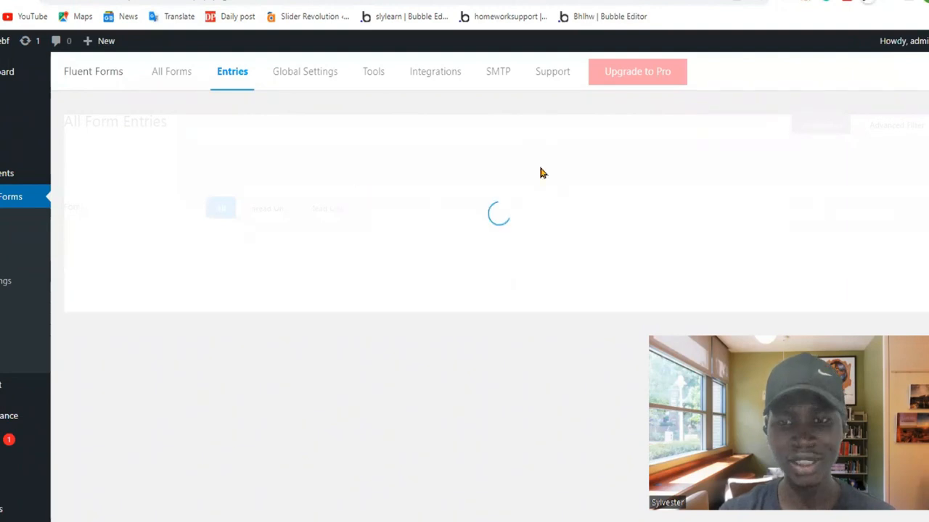
pyautogui.scroll(-1, 417, 230)
pyautogui.scroll(-3, 417, 229)
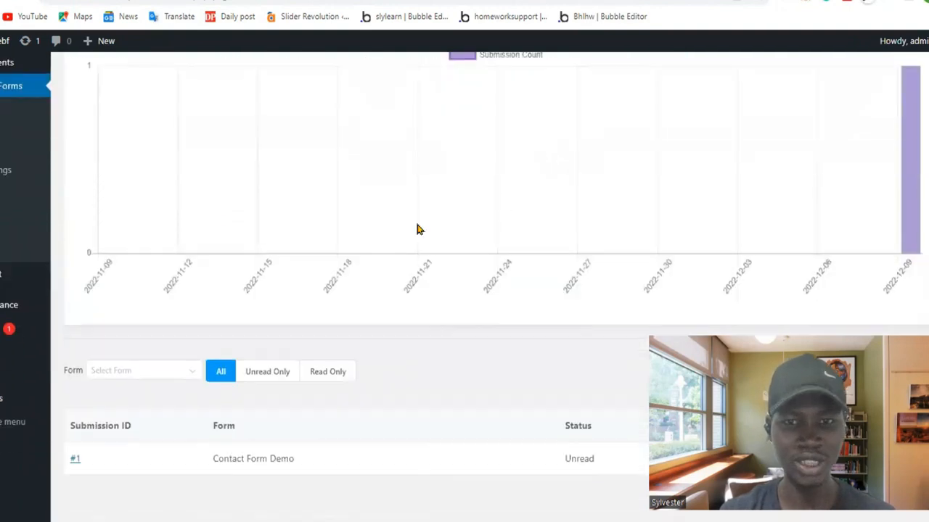
pyautogui.scroll(3, 417, 229)
pyautogui.scroll(-3, 416, 228)
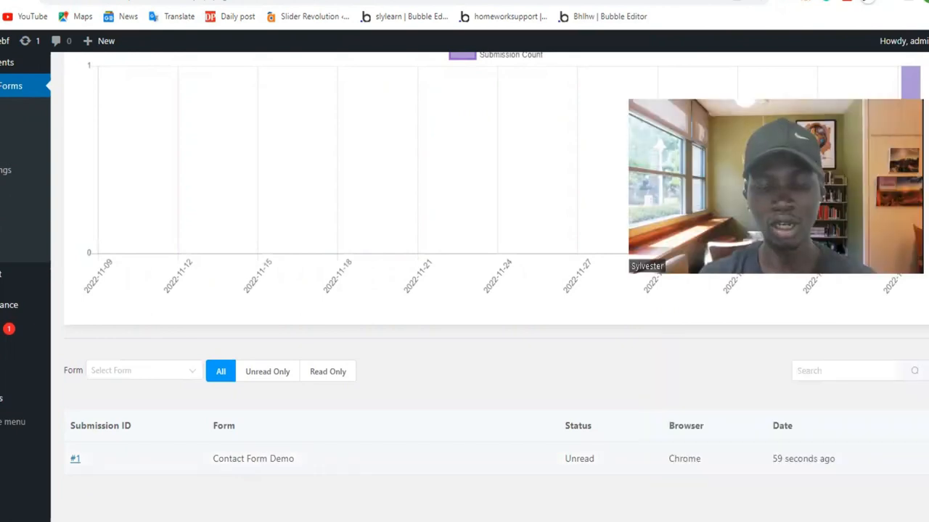
pyautogui.moveTo(565, 459); pyautogui.dragTo(598, 460)
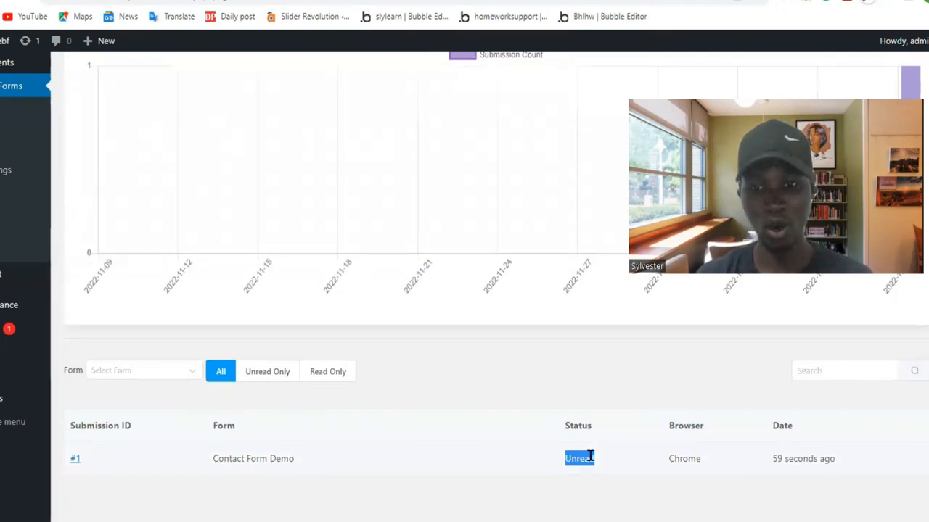
pyautogui.doubleClick(682, 459)
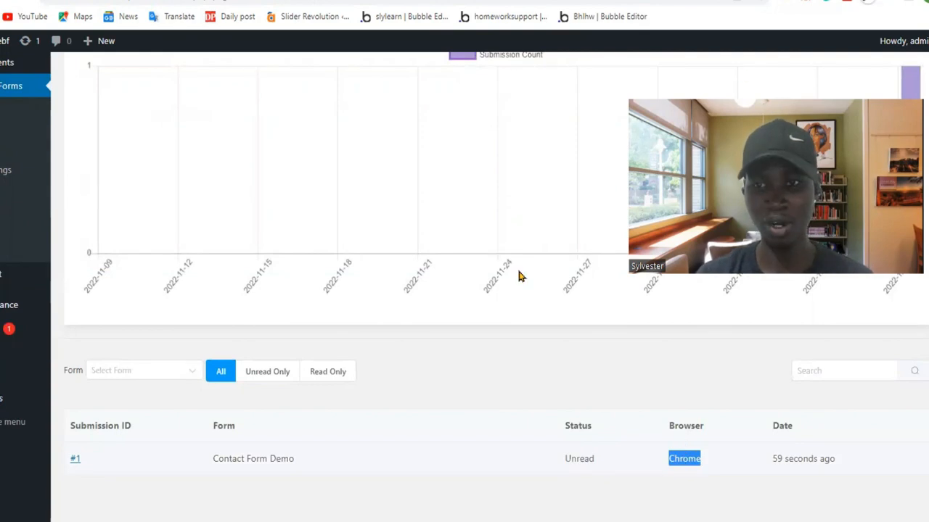
pyautogui.moveTo(767, 460); pyautogui.dragTo(867, 462)
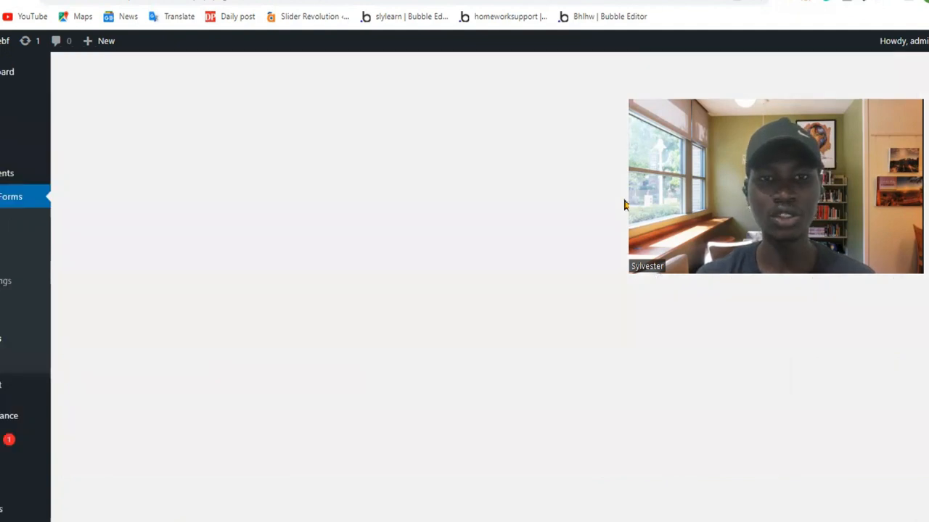
# Browse the Fluent Forms integration modules, including Mailchimp and Google Sheet, checking which ones require the Pro upgrade.
pyautogui.scroll(-1, 512, 258)
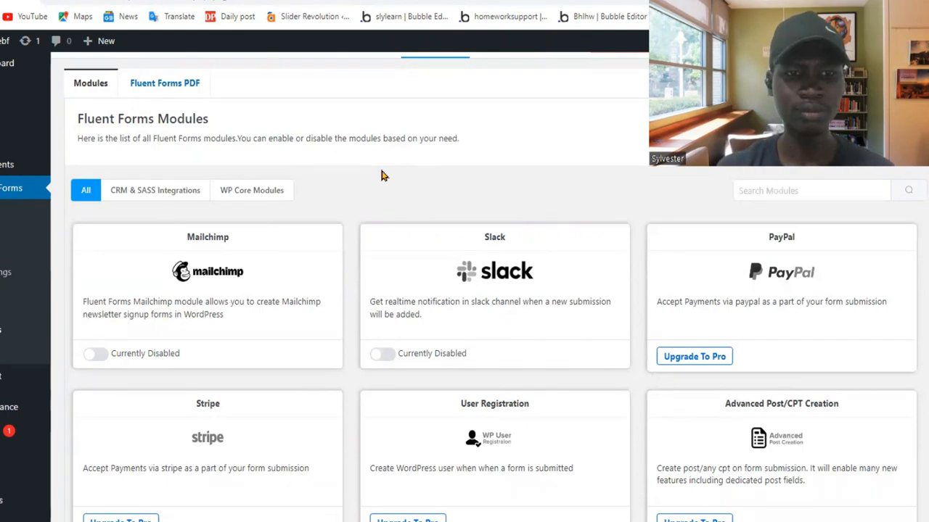
pyautogui.moveTo(174, 240); pyautogui.dragTo(249, 242)
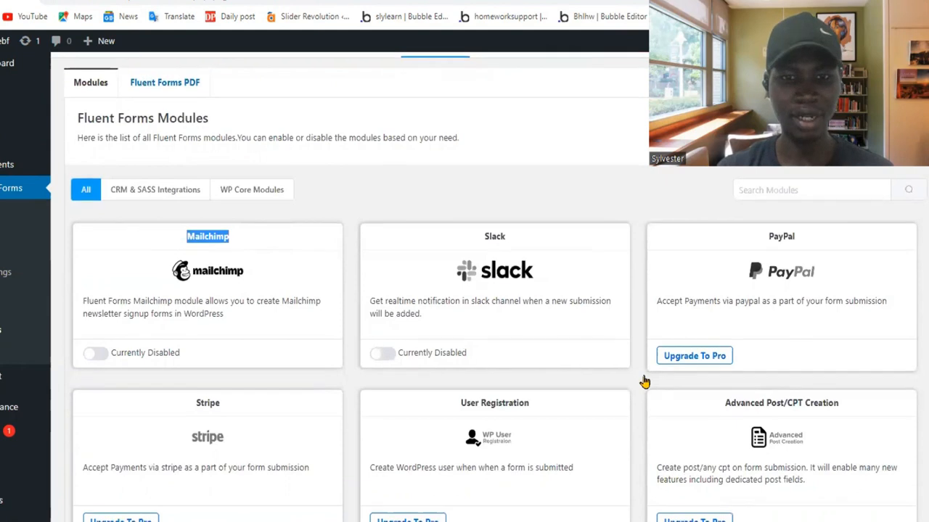
pyautogui.scroll(-2, 644, 382)
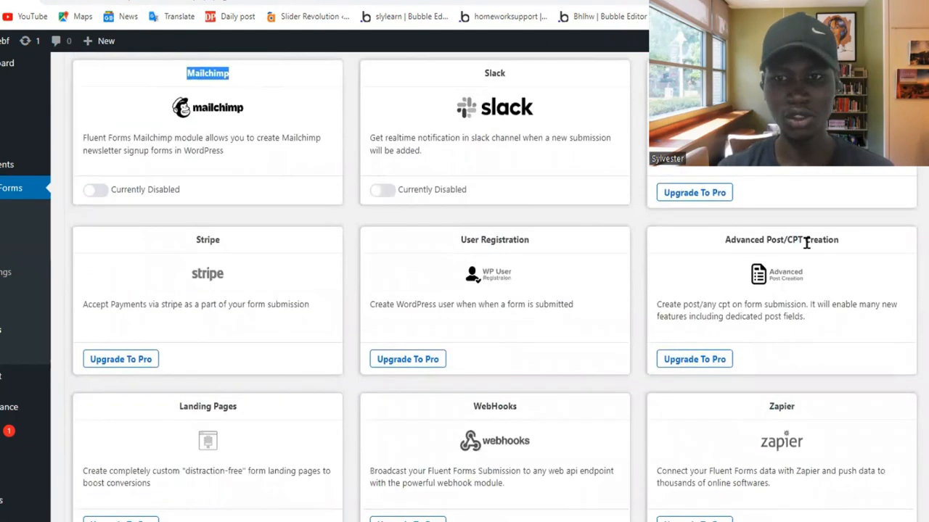
pyautogui.scroll(-1, 652, 275)
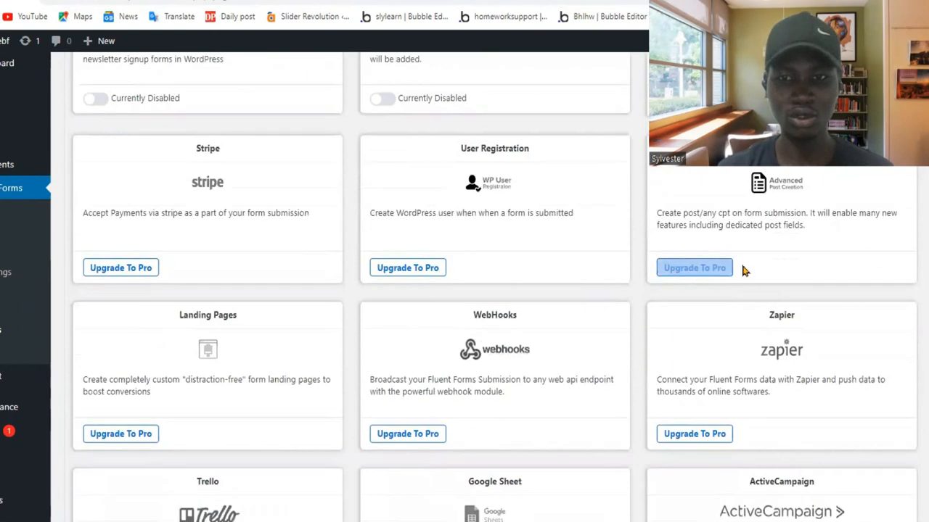
pyautogui.scroll(-1, 608, 361)
pyautogui.scroll(-1, 608, 361)
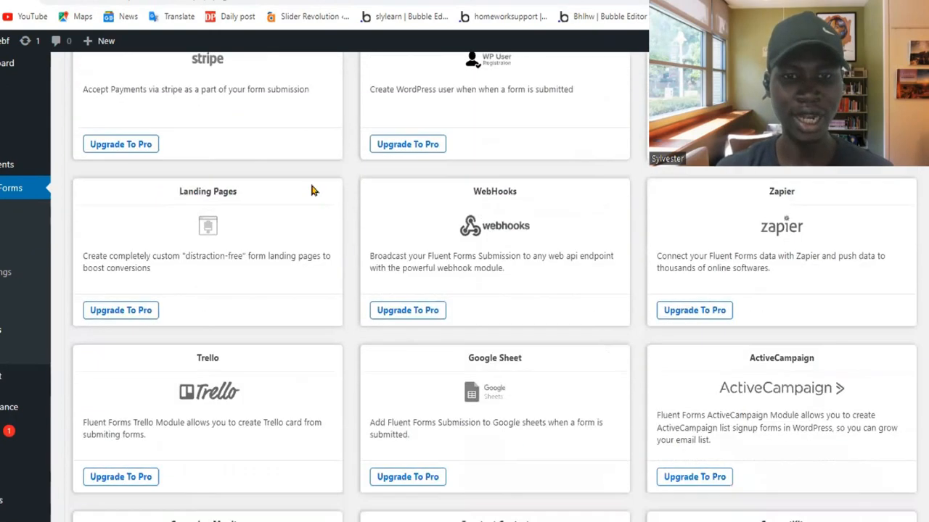
pyautogui.scroll(-1, 427, 314)
pyautogui.scroll(-1, 427, 312)
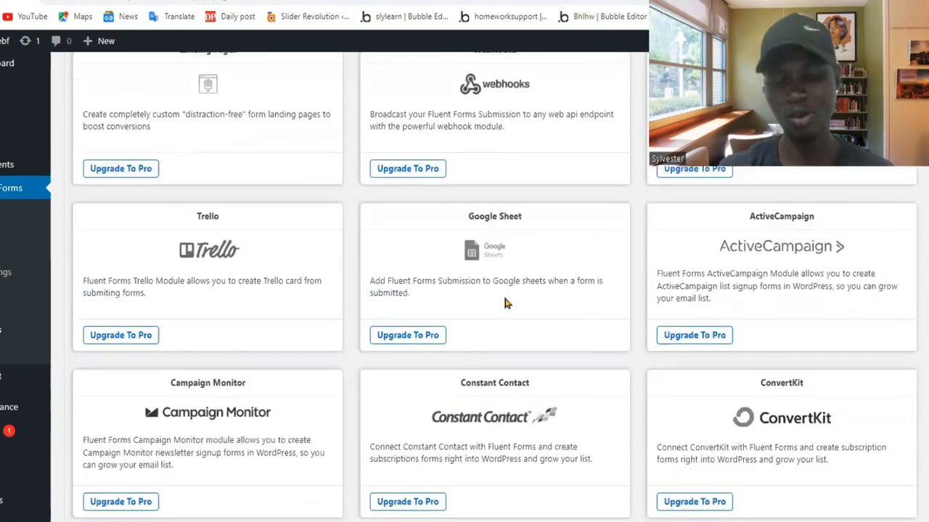
pyautogui.tripleClick(396, 292)
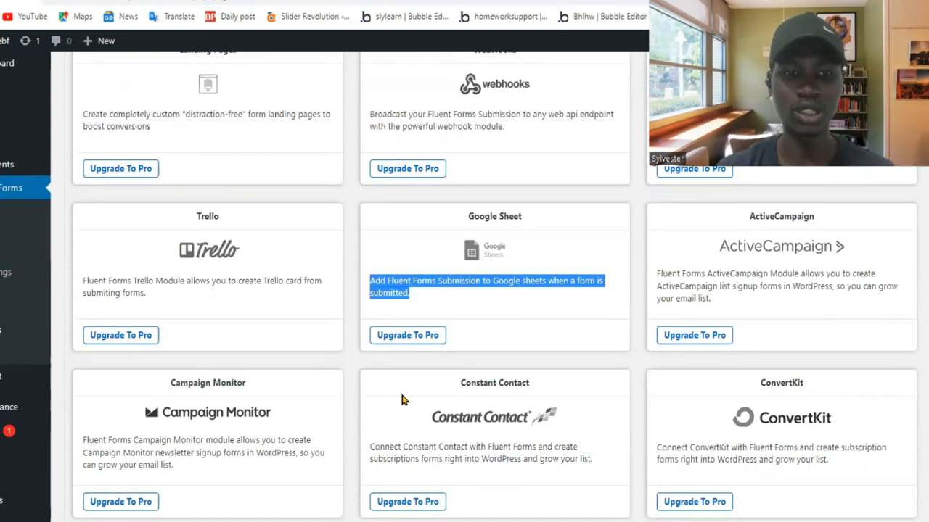
pyautogui.scroll(-5, 341, 357)
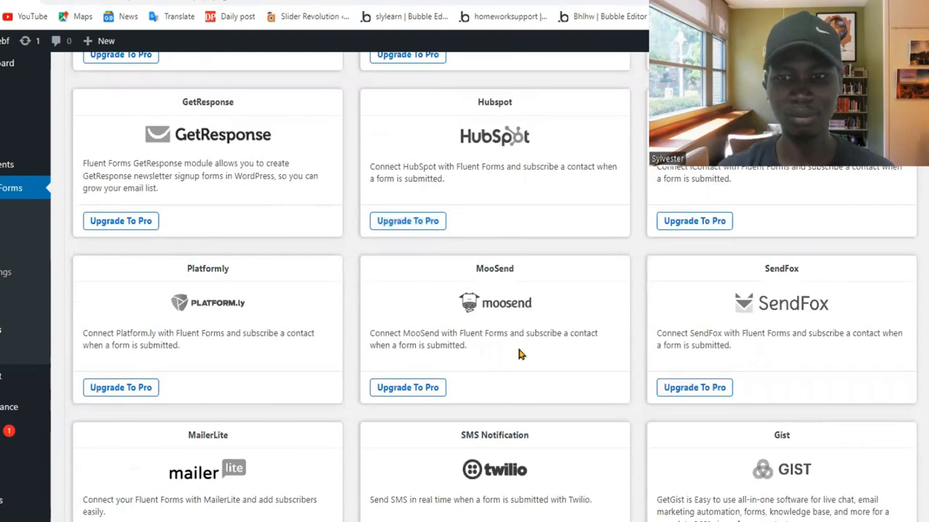
pyautogui.scroll(-5, 518, 353)
pyautogui.scroll(-5, 518, 353)
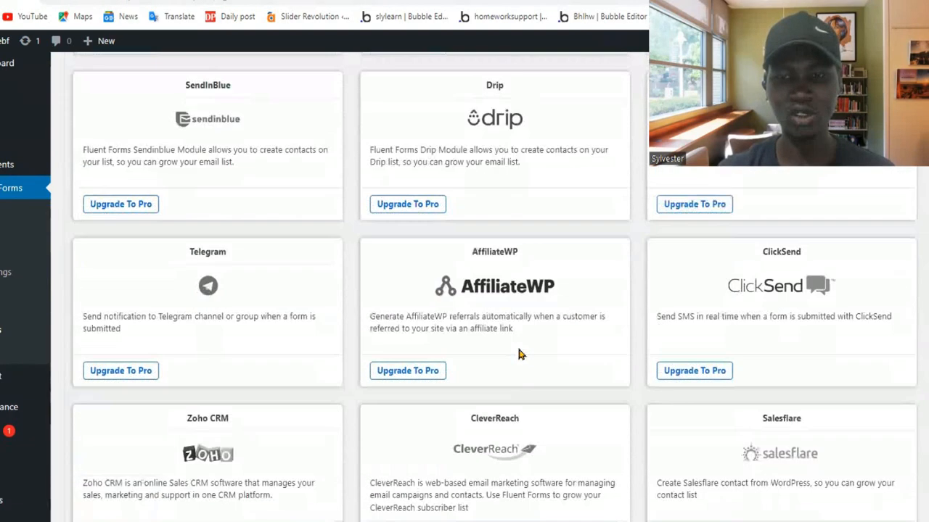
pyautogui.scroll(3, 519, 353)
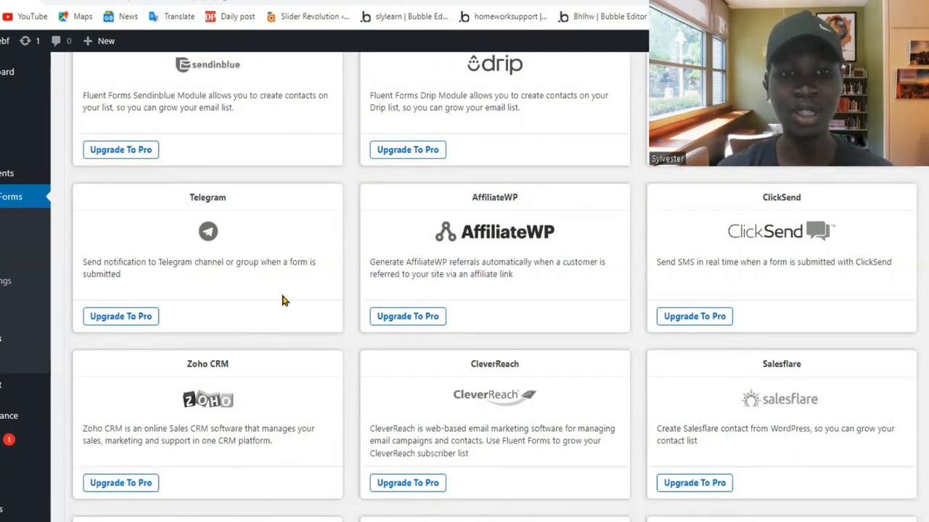
pyautogui.scroll(-5, 283, 301)
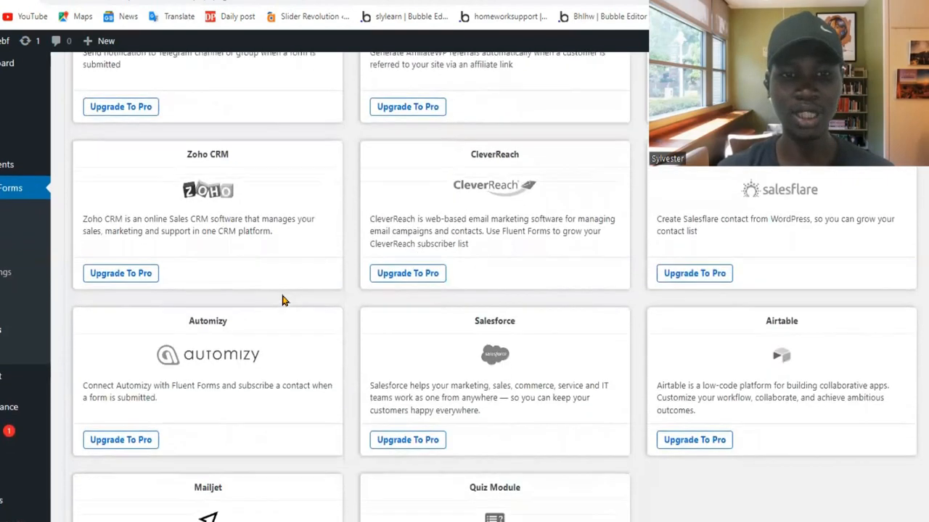
pyautogui.scroll(1, 283, 300)
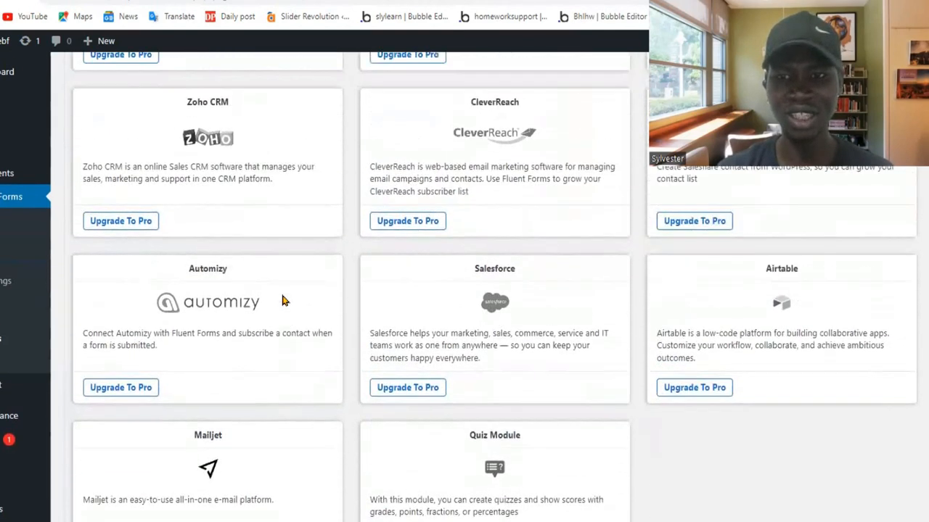
pyautogui.scroll(-2, 283, 301)
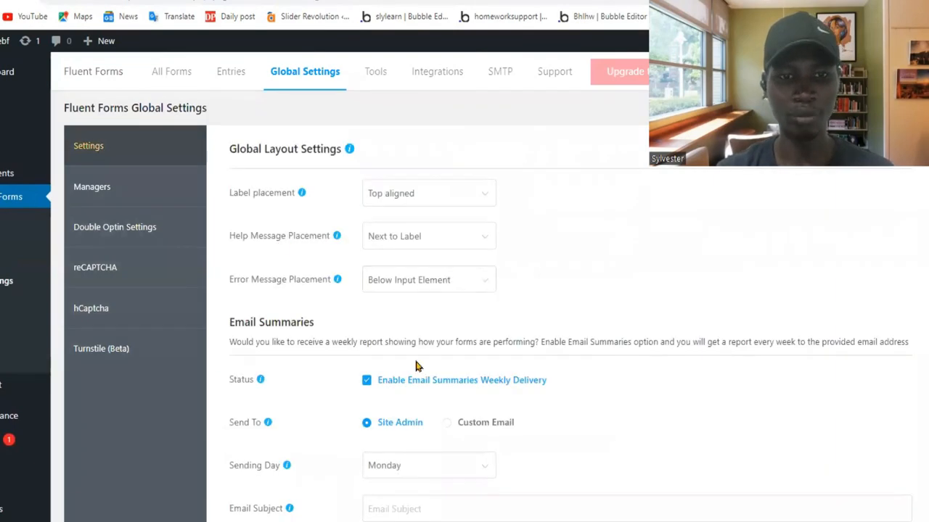
# Review the Fluent Forms global settings, role-based manager access and the FluentSMTP page.
pyautogui.scroll(-5, 421, 333)
pyautogui.scroll(8, 417, 366)
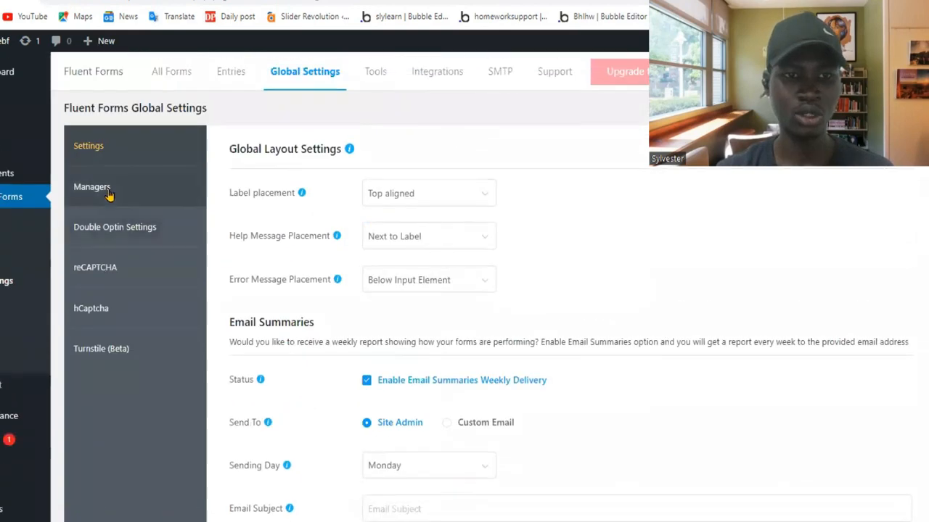
pyautogui.click(103, 191)
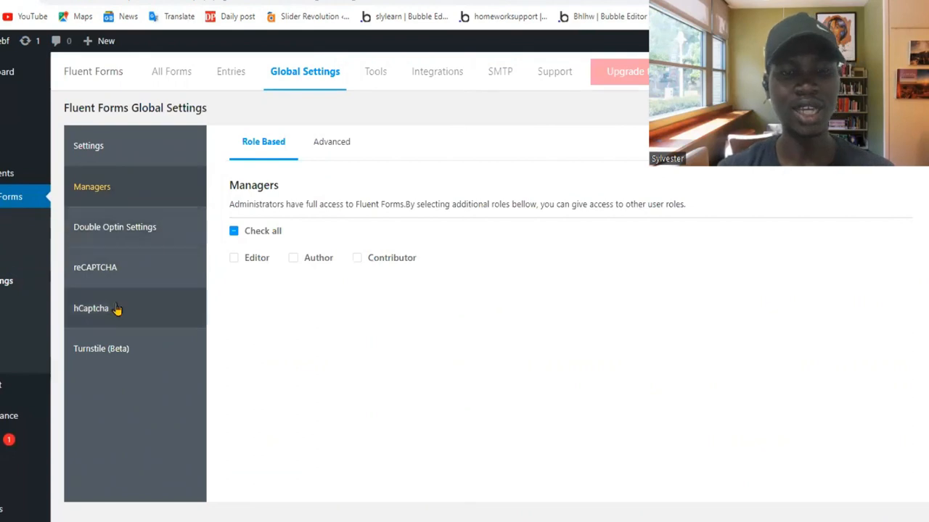
pyautogui.click(500, 71)
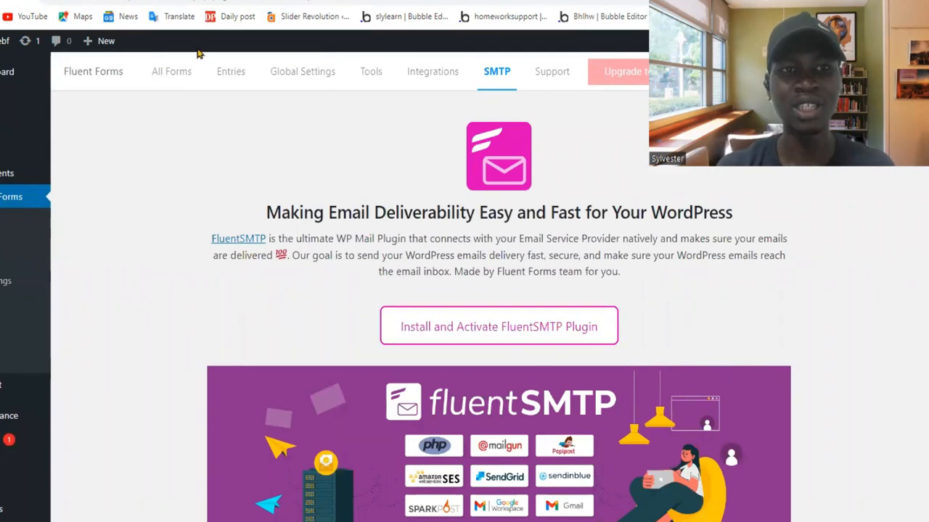
# Review the FluentSMTP page's supported email connections and its list of plugin features.
pyautogui.scroll(-4, 516, 398)
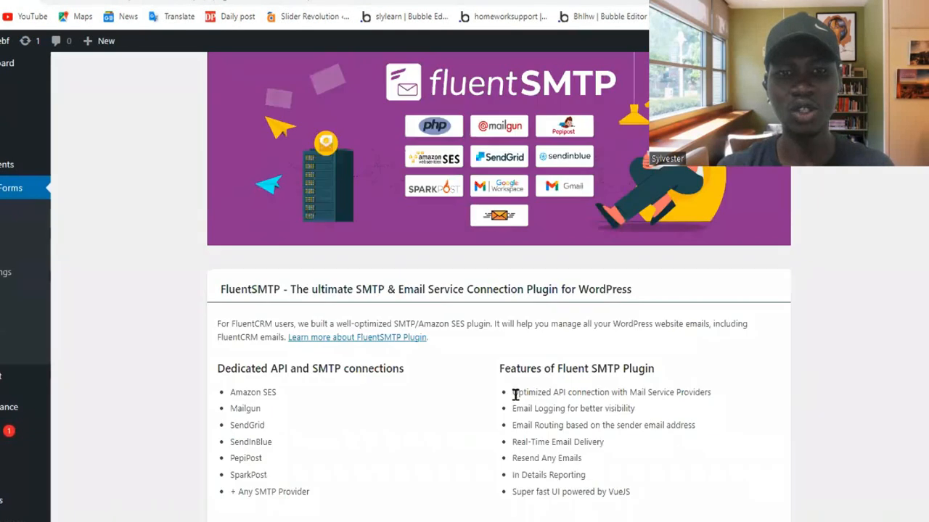
pyautogui.scroll(1, 515, 395)
pyautogui.scroll(2, 515, 395)
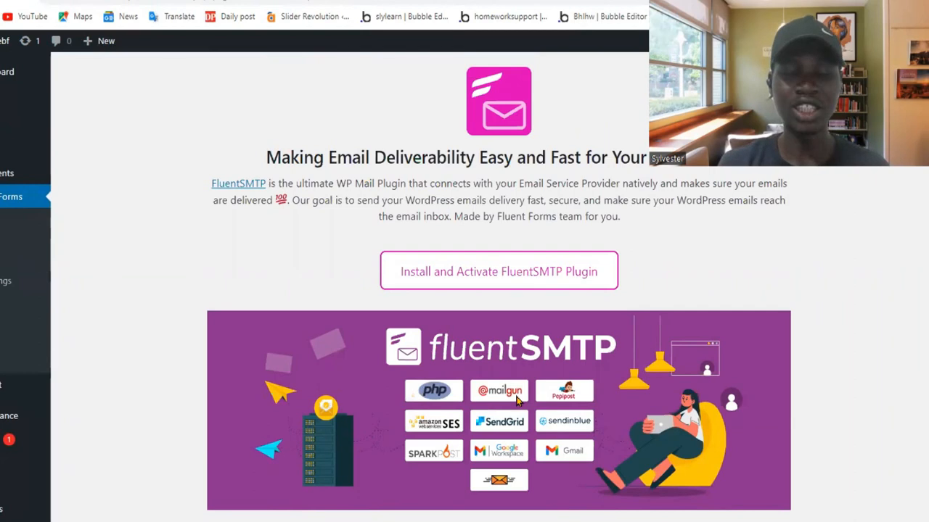
# Compare the WordPress.org plugin pages of Contact Form 7 and Fluent Forms, including their descriptions and plugin details.
pyautogui.click(181, 2)
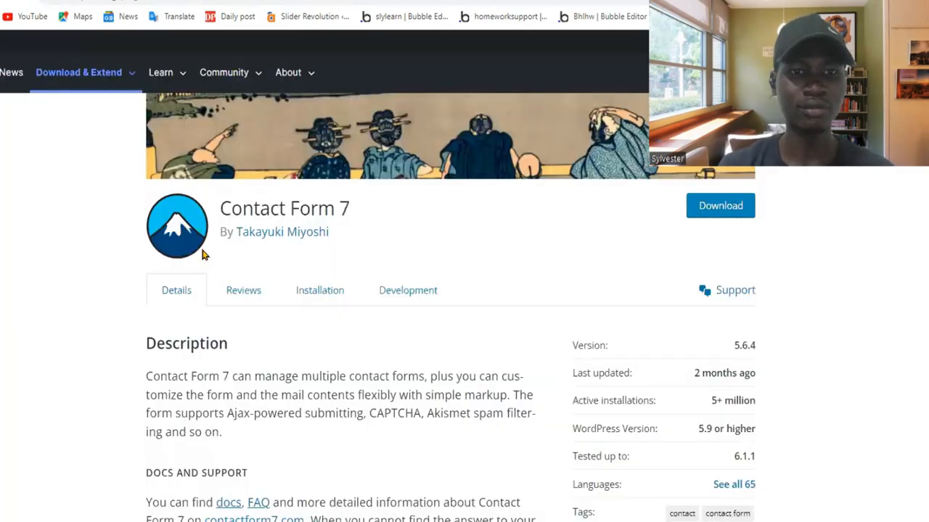
pyautogui.scroll(3, 203, 255)
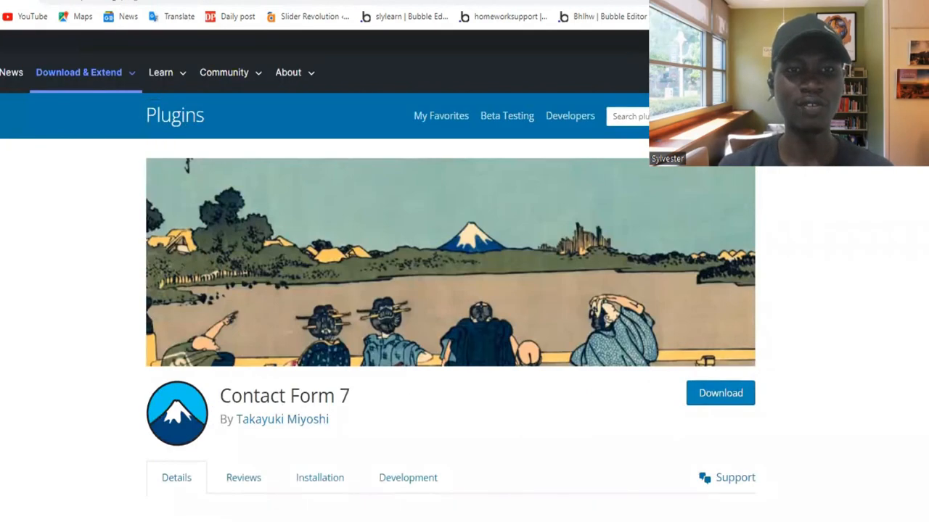
pyautogui.click(250, 2)
pyautogui.scroll(-3, 385, 327)
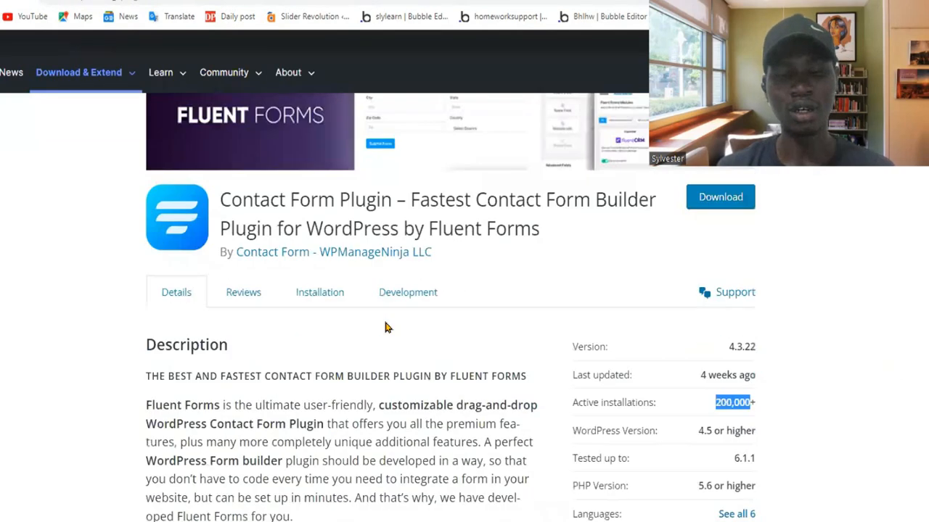
pyautogui.scroll(2, 386, 327)
pyautogui.scroll(1, 386, 326)
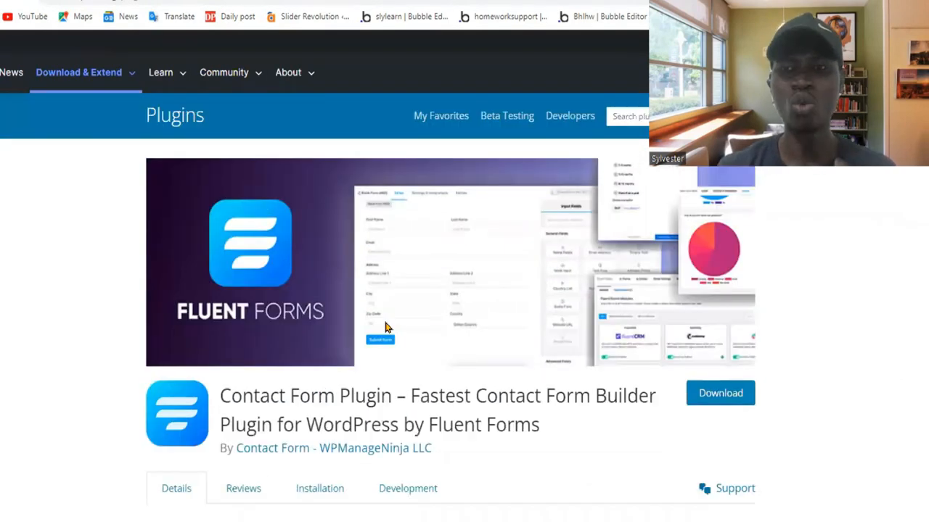